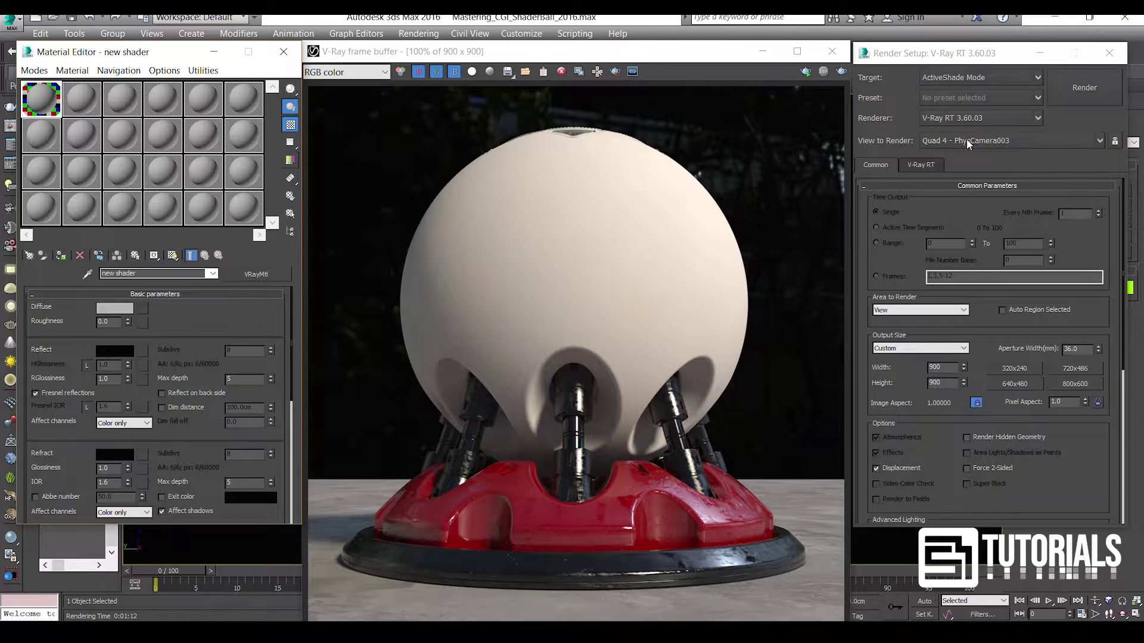
Step: Check that the render target is ActiveShade Mode and review the V-Ray RT engine type in the render setup
click(1007, 83)
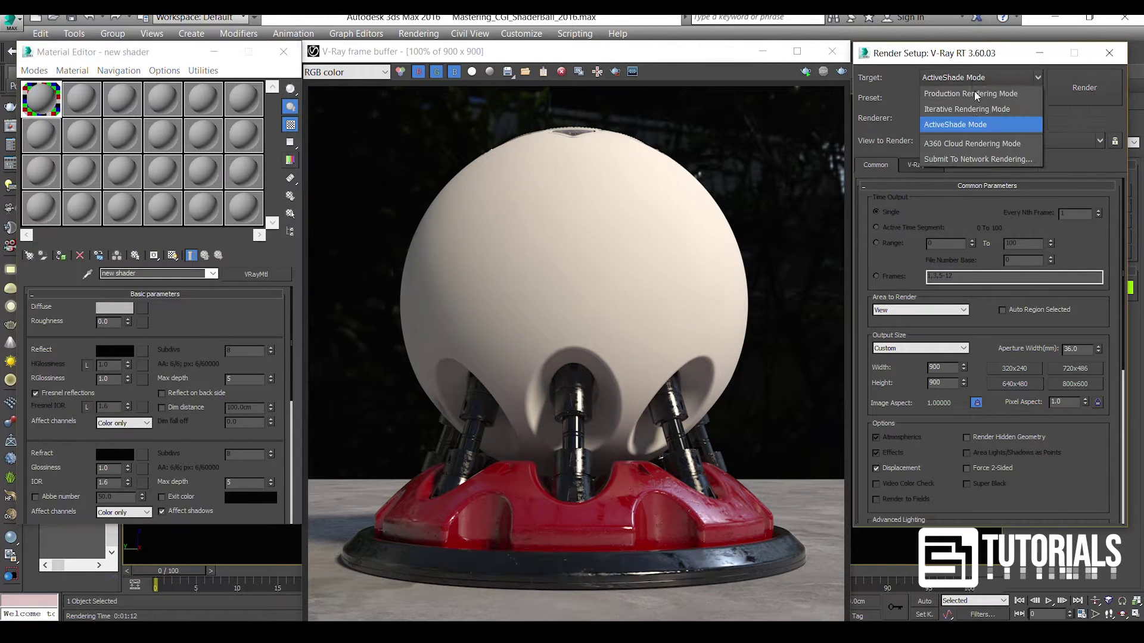
click(982, 126)
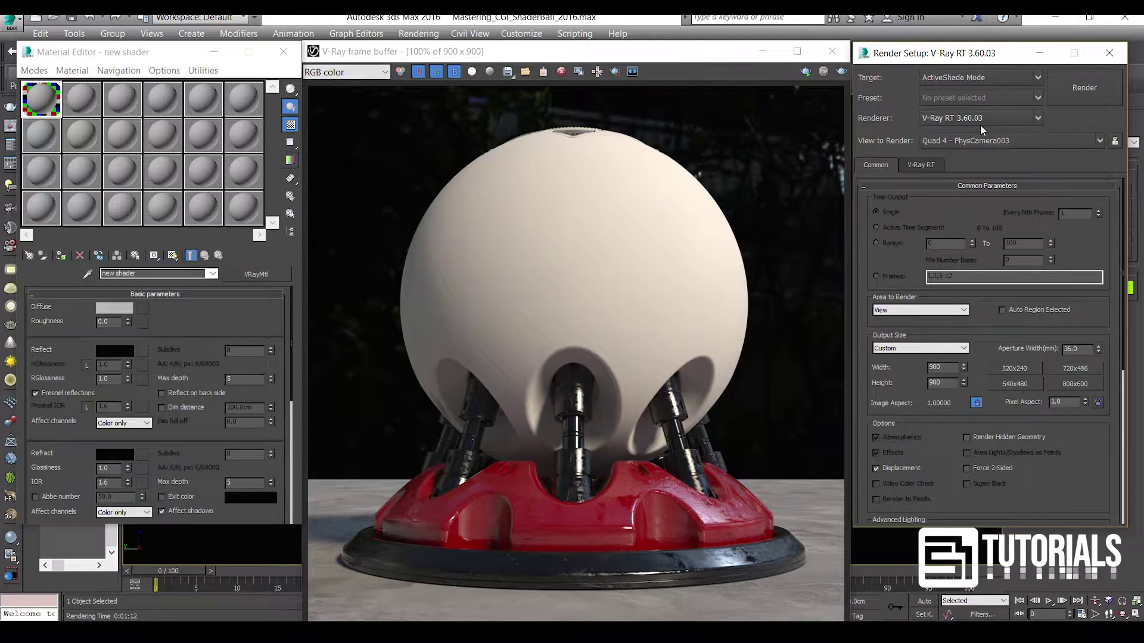
click(921, 165)
click(978, 205)
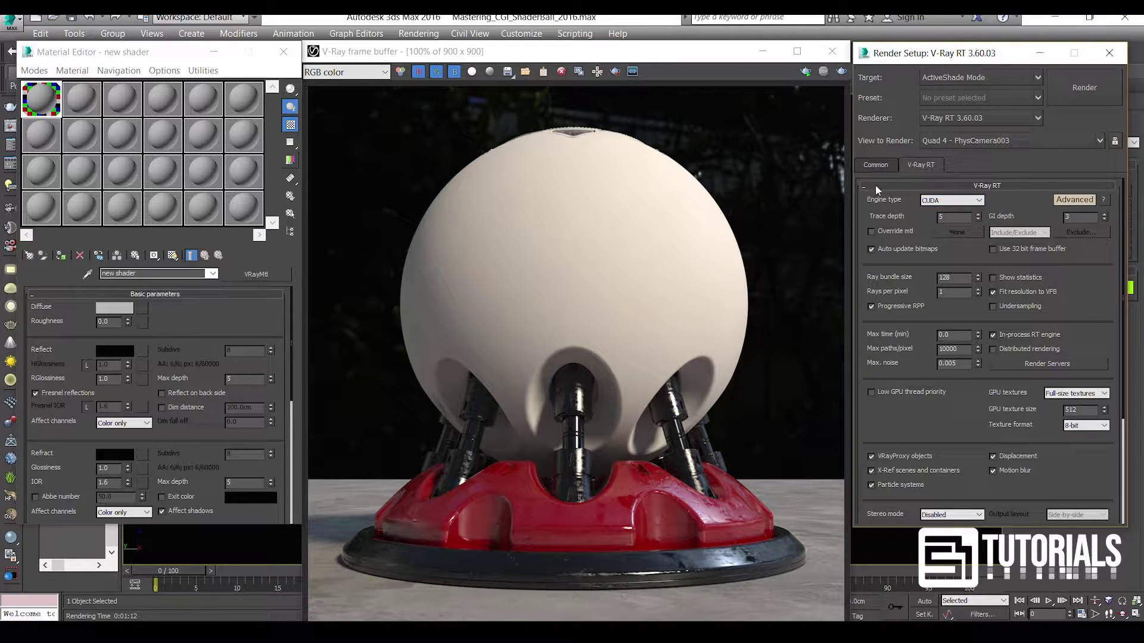
click(877, 166)
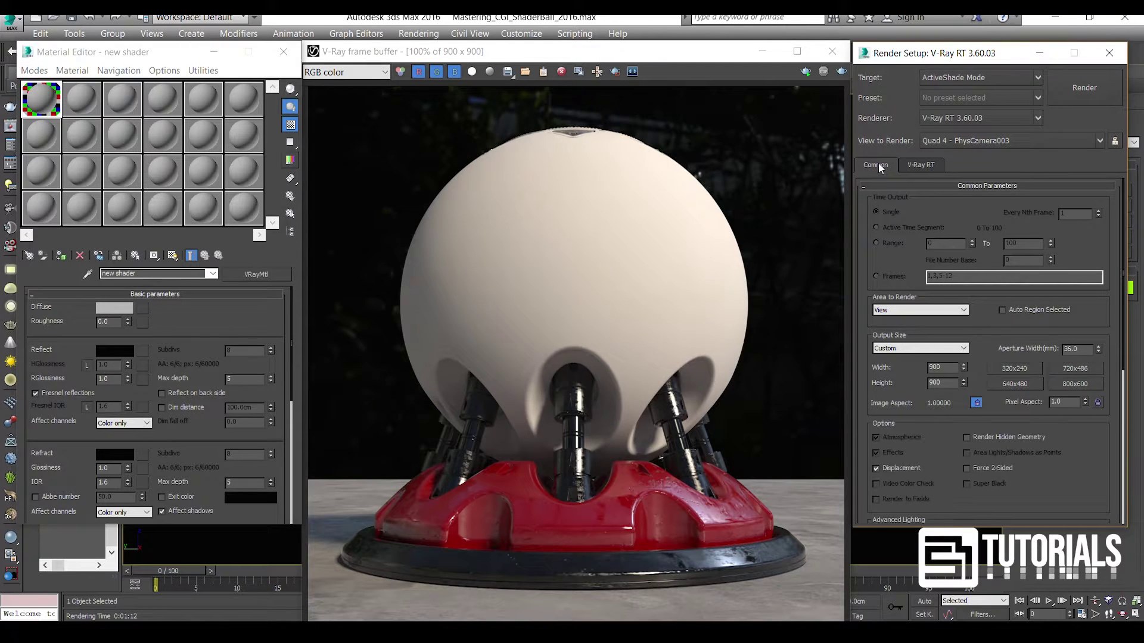
Step: Set the new shader's diffuse color to dark red with red 45, green 0 and blue 0
click(122, 309)
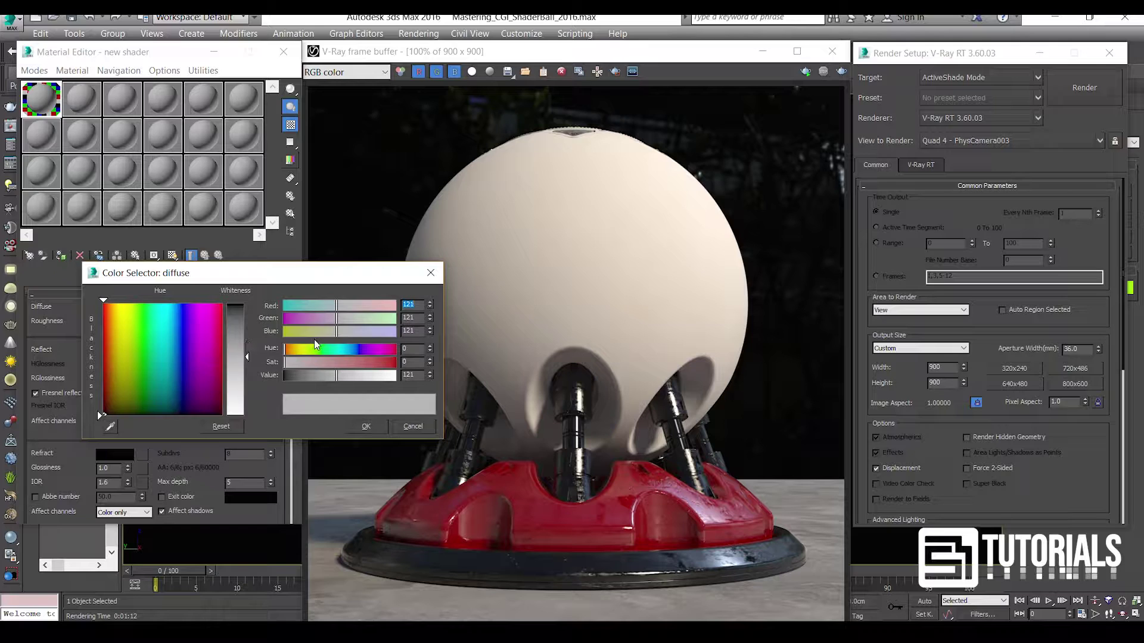
drag(162, 360, 190, 363)
key(Tab)
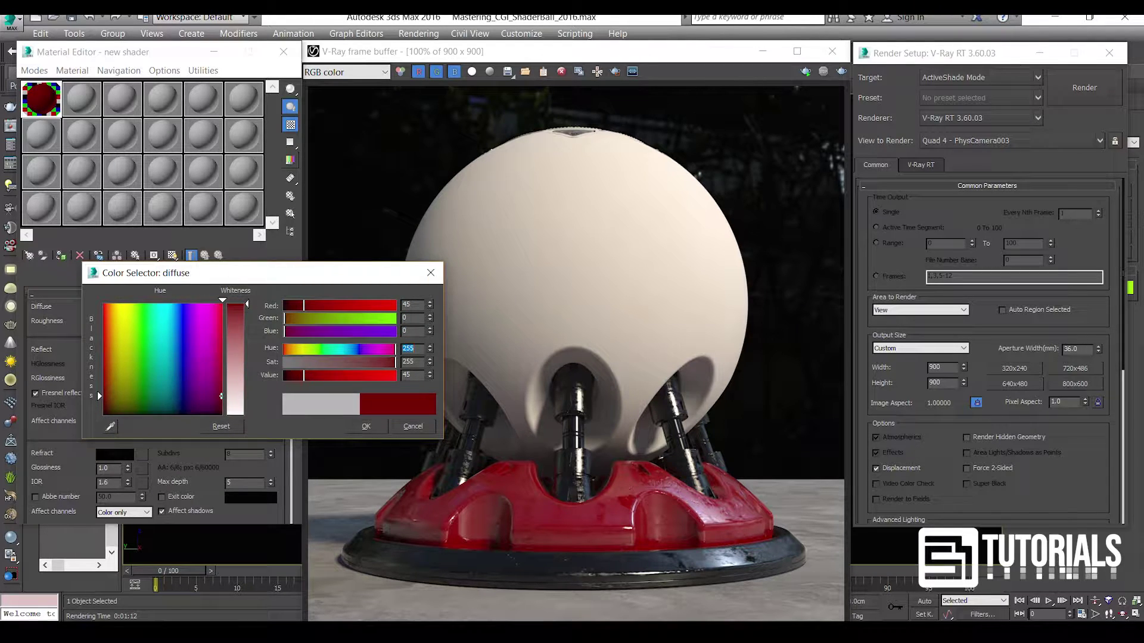
click(360, 427)
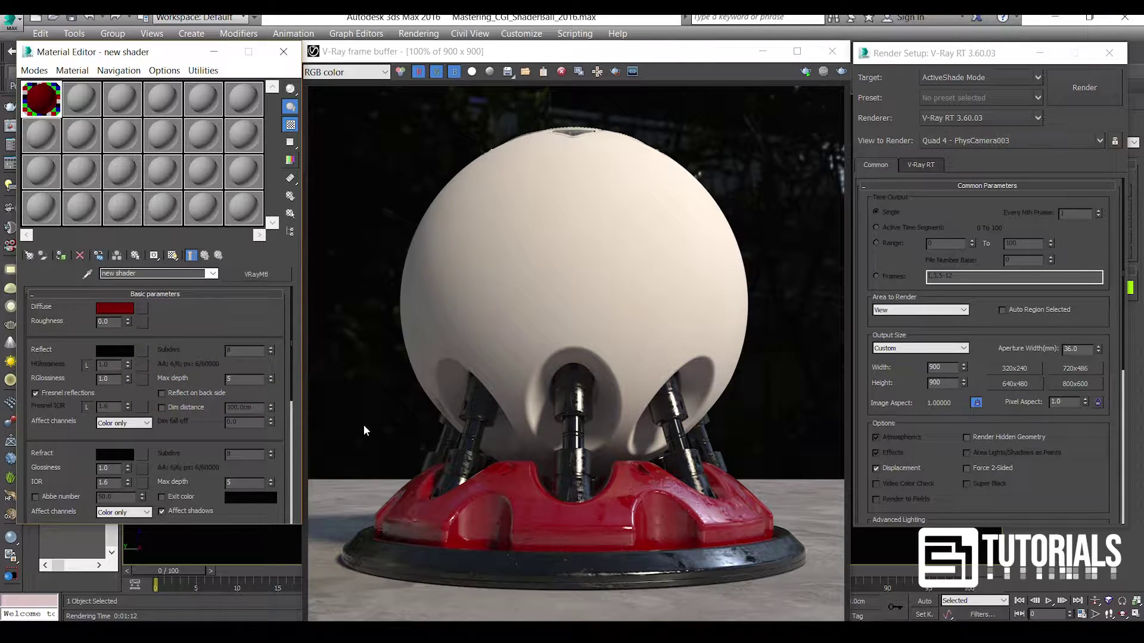
Step: Start the ActiveShade render of the shader ball and dismiss the V-Ray messages window
click(1086, 93)
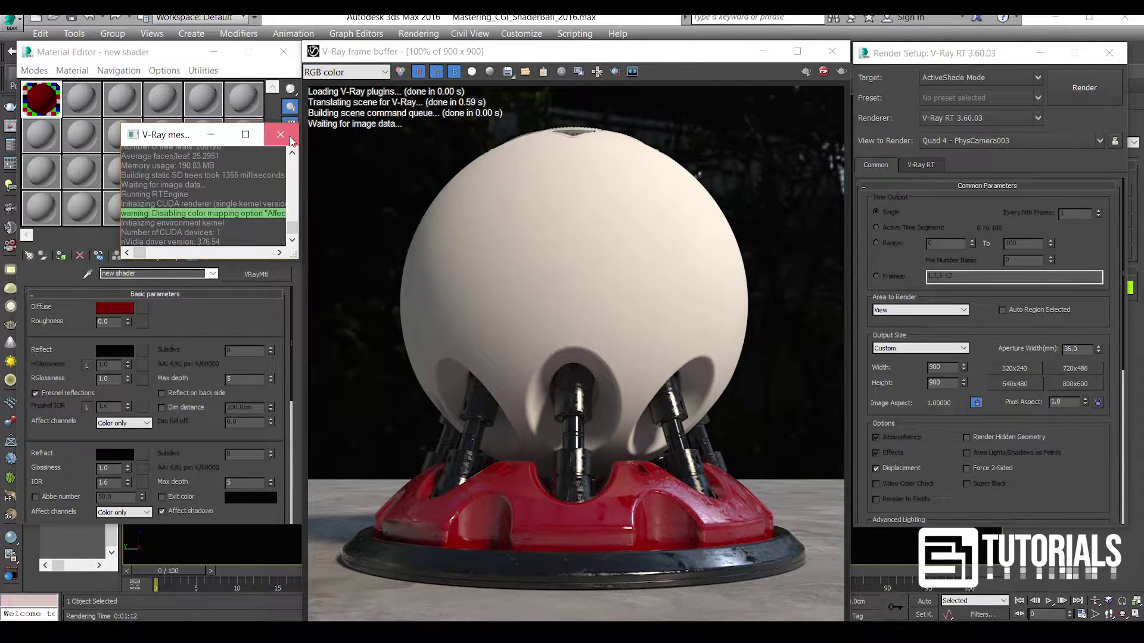
click(280, 134)
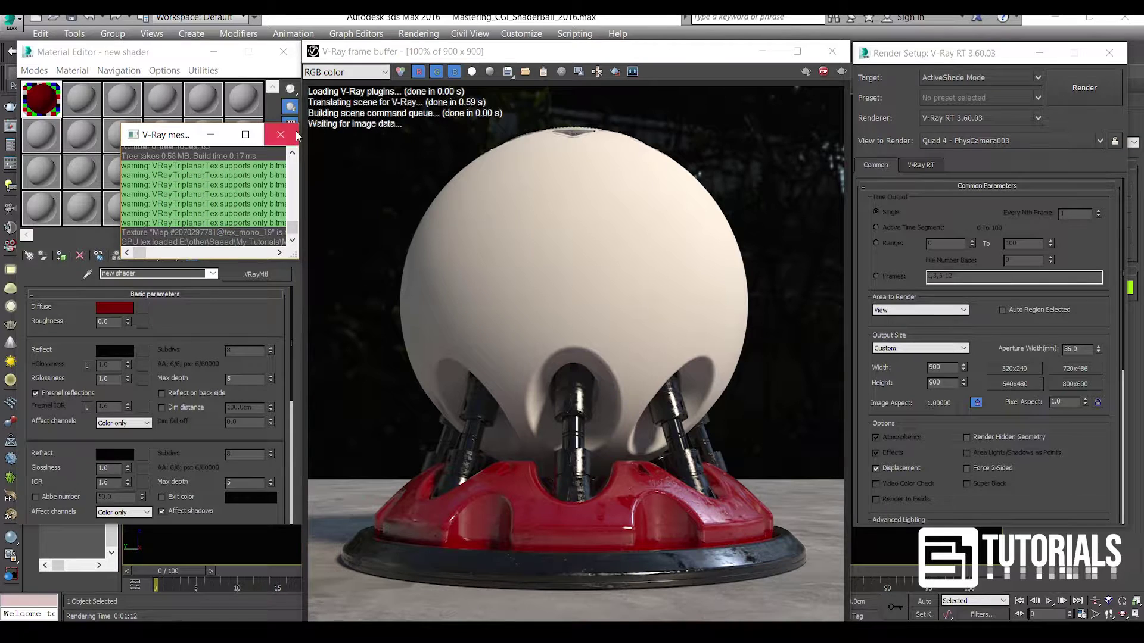
click(287, 136)
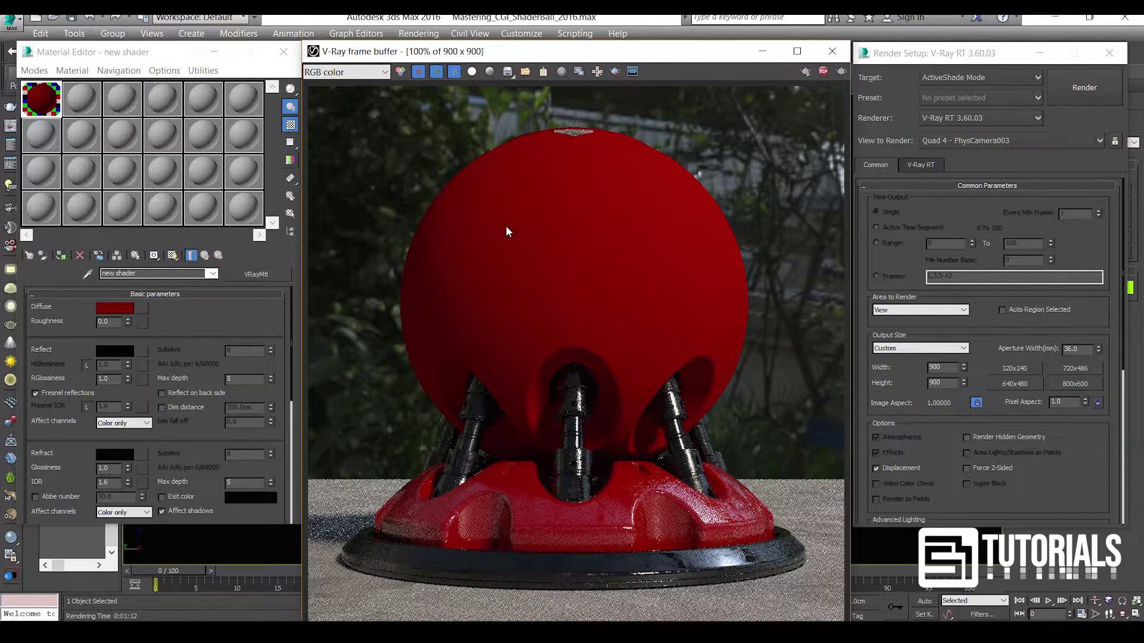
click(183, 318)
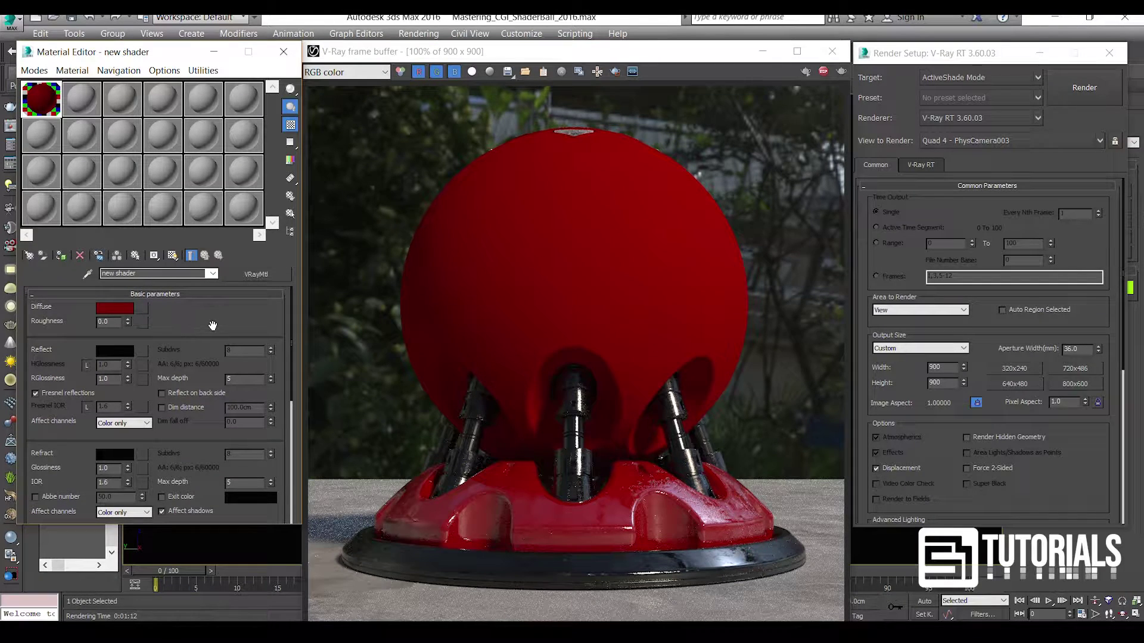
Step: Assign a standard Composite map to the new shader's diffuse channel, dismissing the V-Ray messages window whenever it appears
click(145, 309)
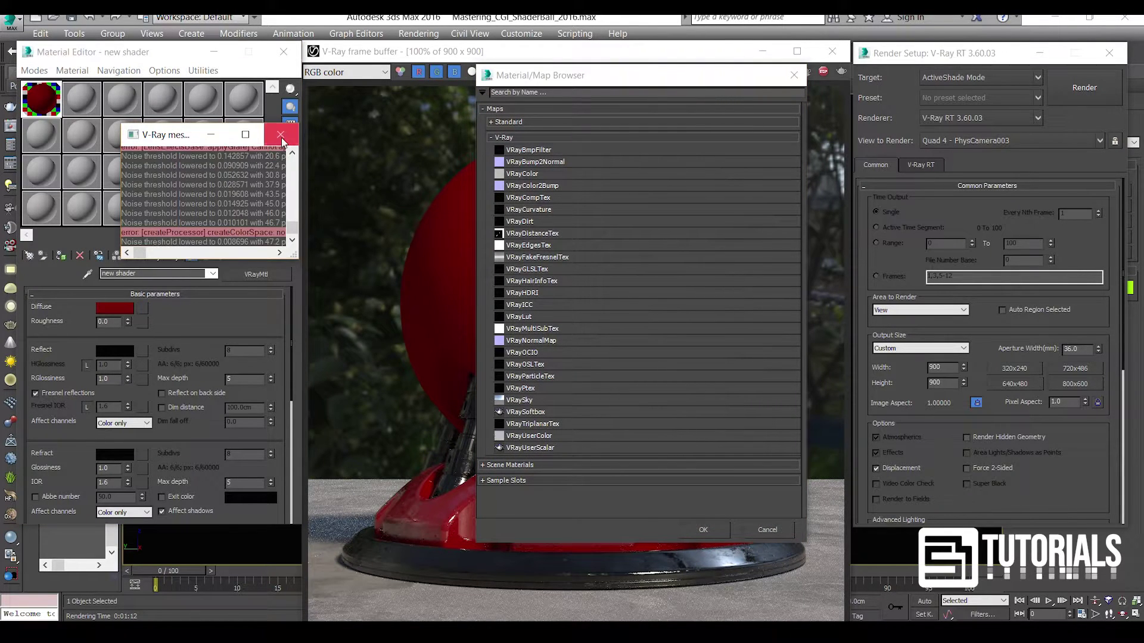
click(281, 136)
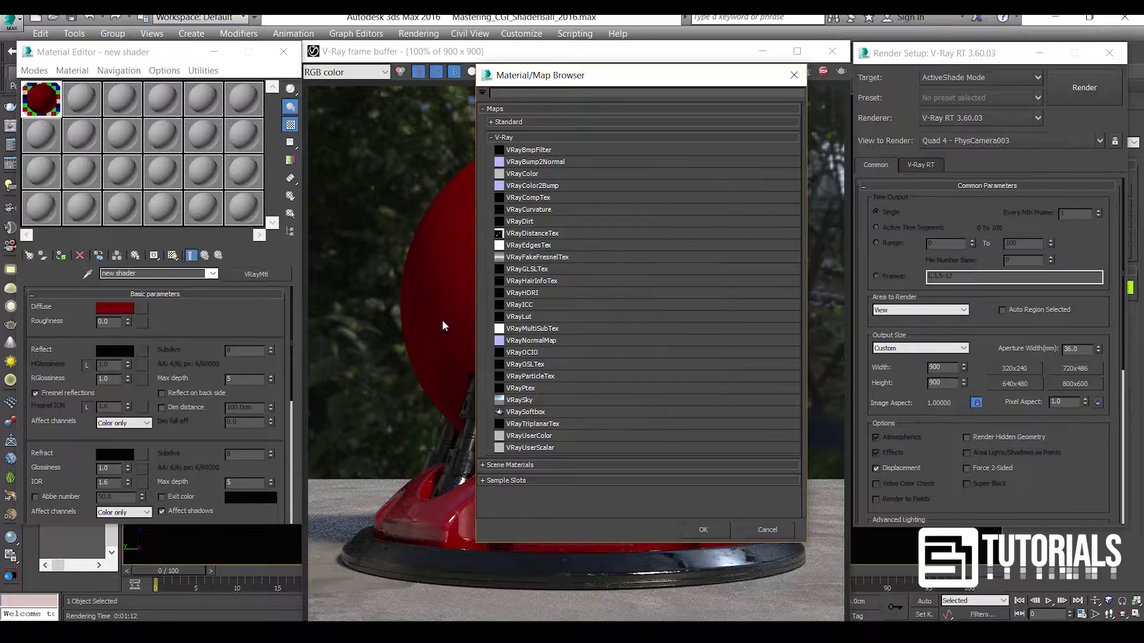
click(503, 139)
click(505, 121)
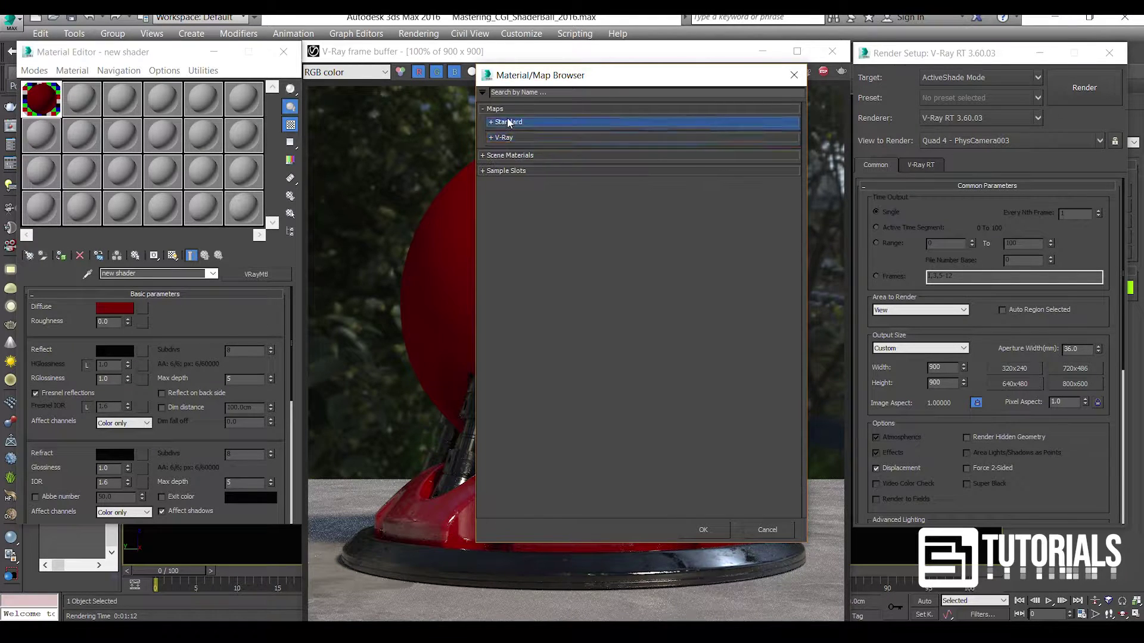
double_click(522, 206)
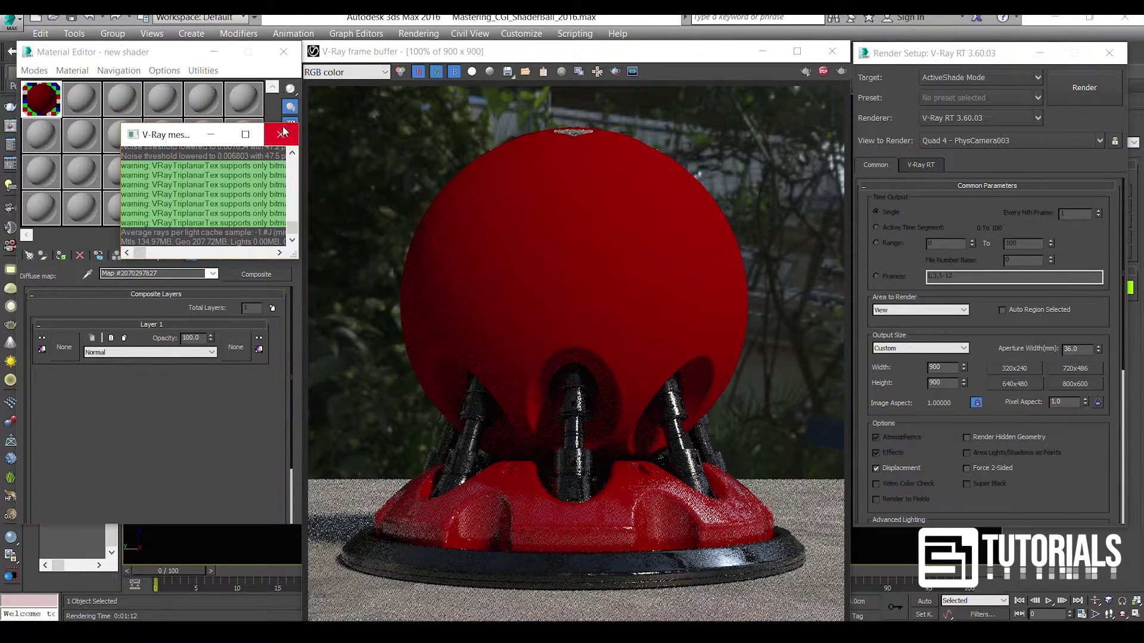
click(283, 132)
Step: Load the AE29_005_scratches_003_random_scratches2 image from the Textures folder in File Explorer into Layer 1 of the composite map
click(160, 633)
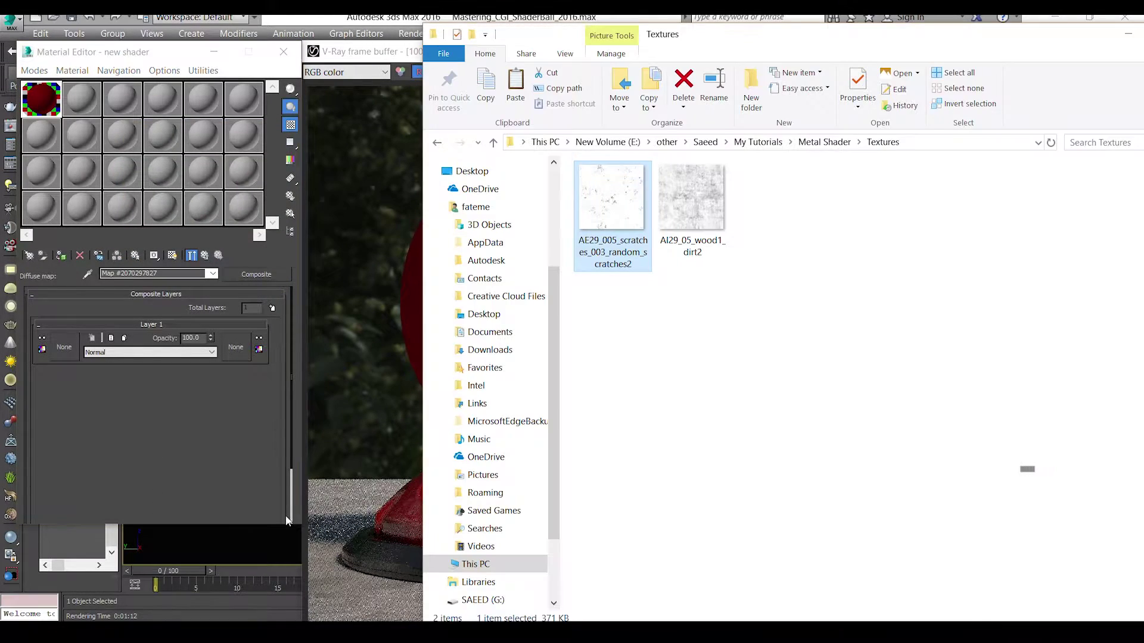
drag(612, 196, 63, 351)
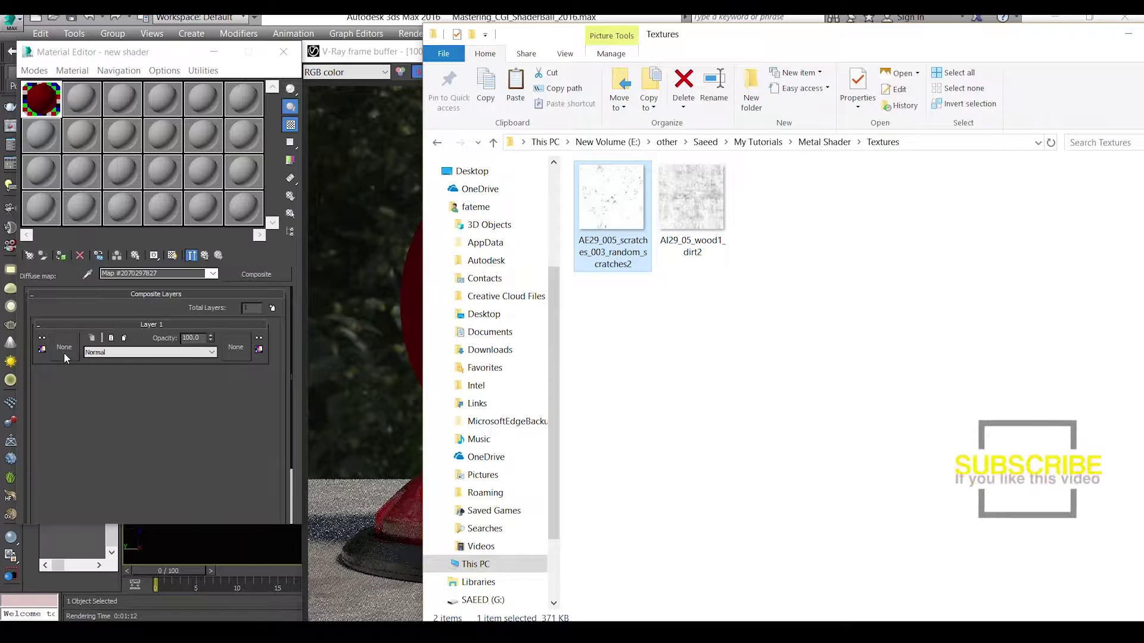
click(117, 392)
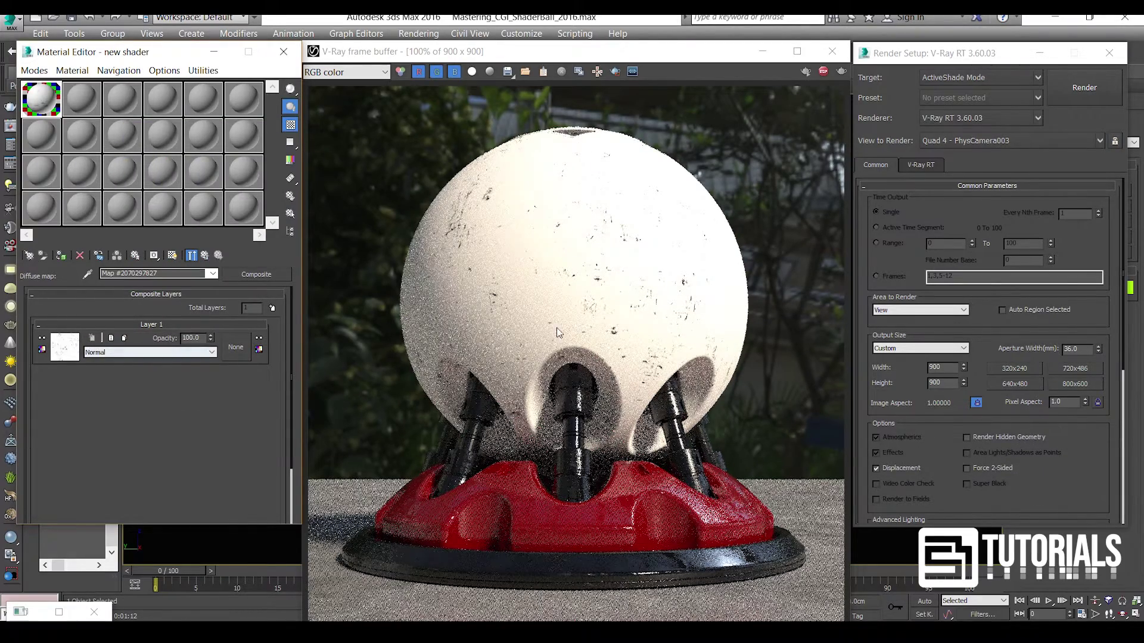
Step: Examine the scratch texture on the sphere up close in the rendered image
scroll(623, 309, up, 2)
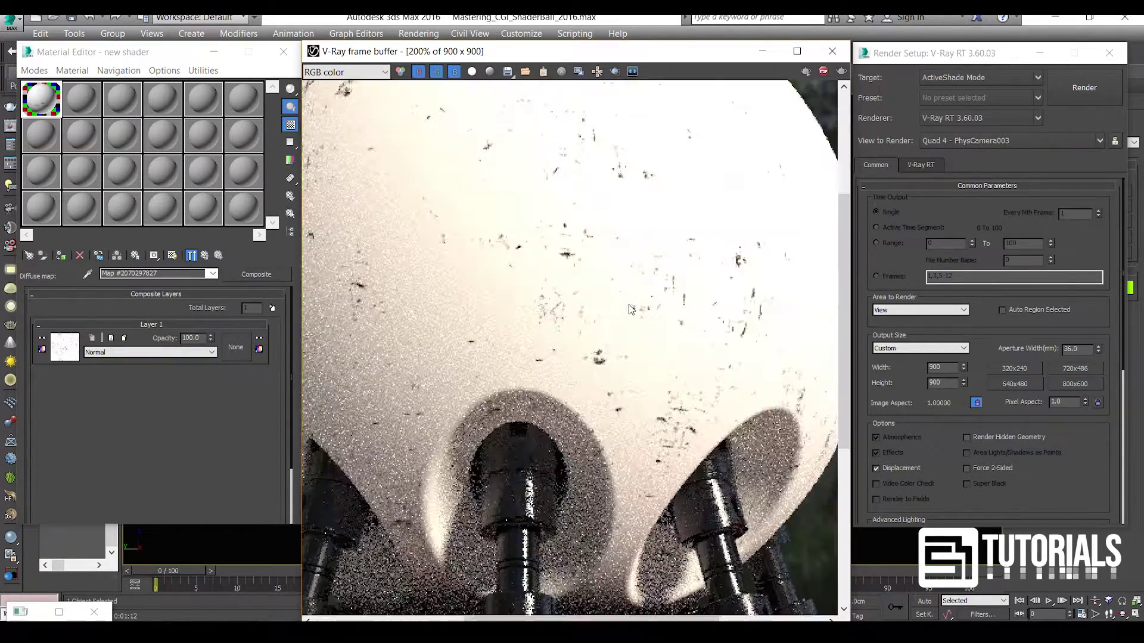
scroll(570, 256, up, 2)
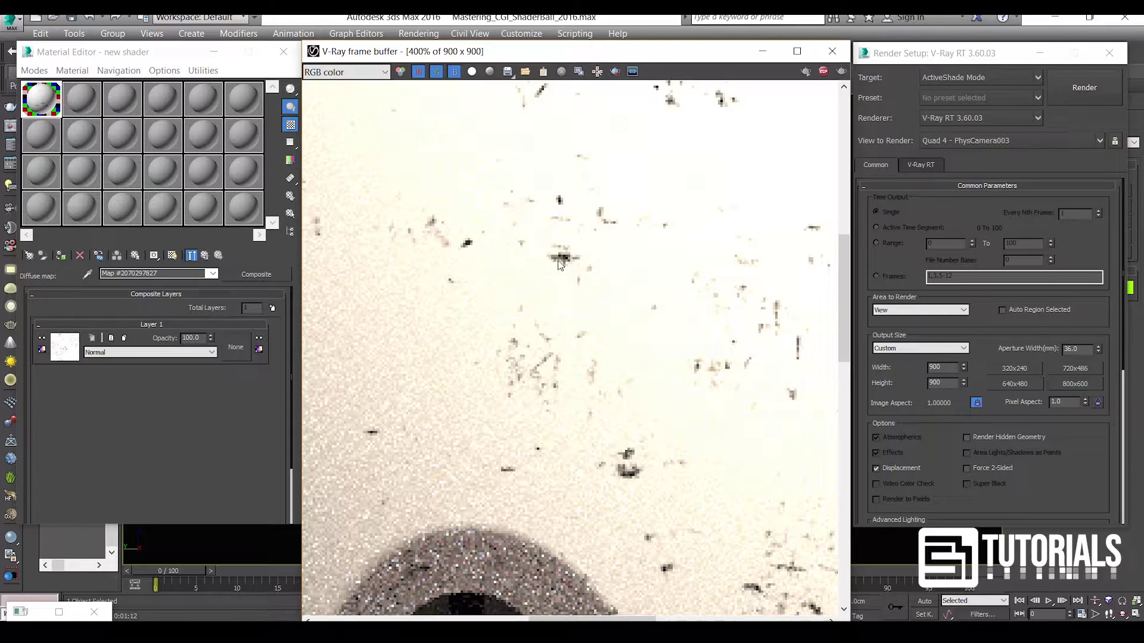
scroll(566, 298, down, 2)
scroll(582, 361, down, 1)
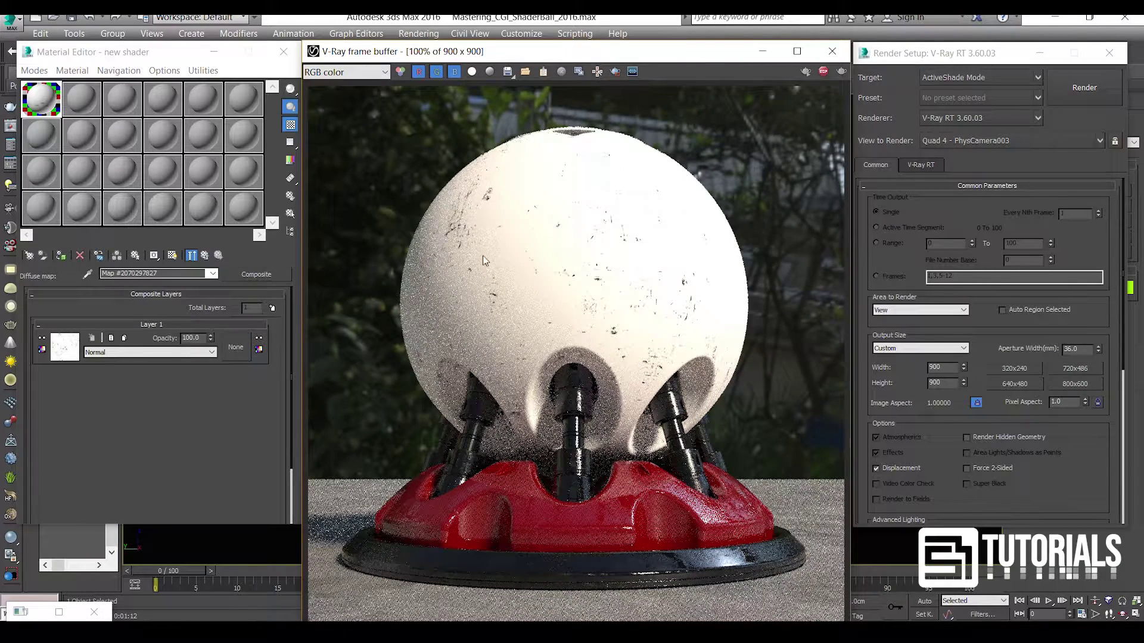
scroll(477, 204, up, 1)
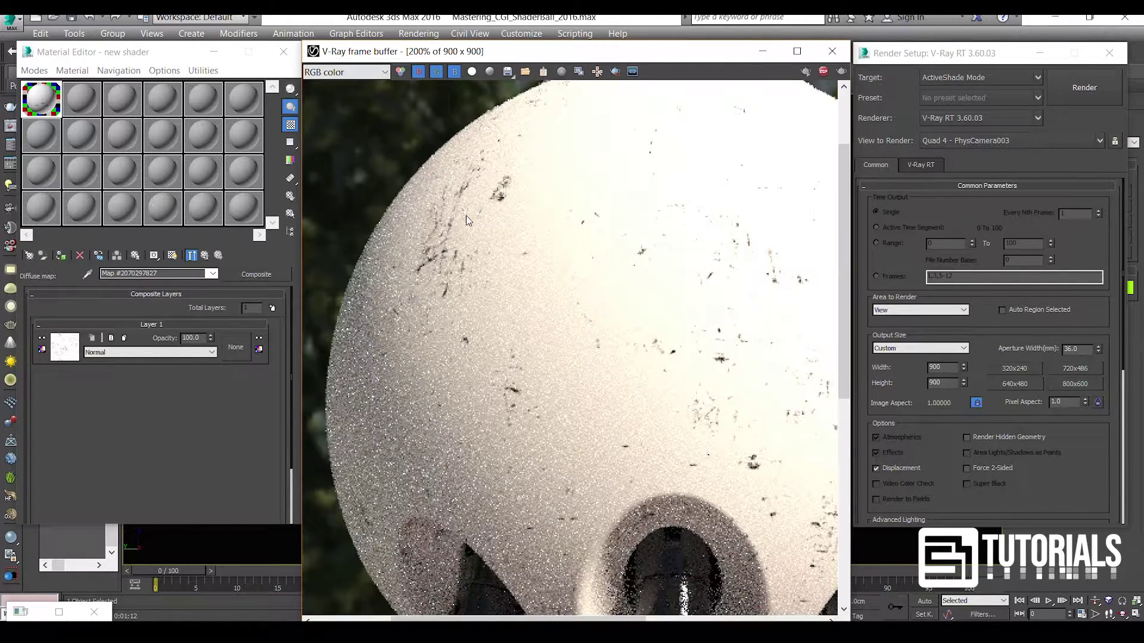
scroll(469, 221, down, 1)
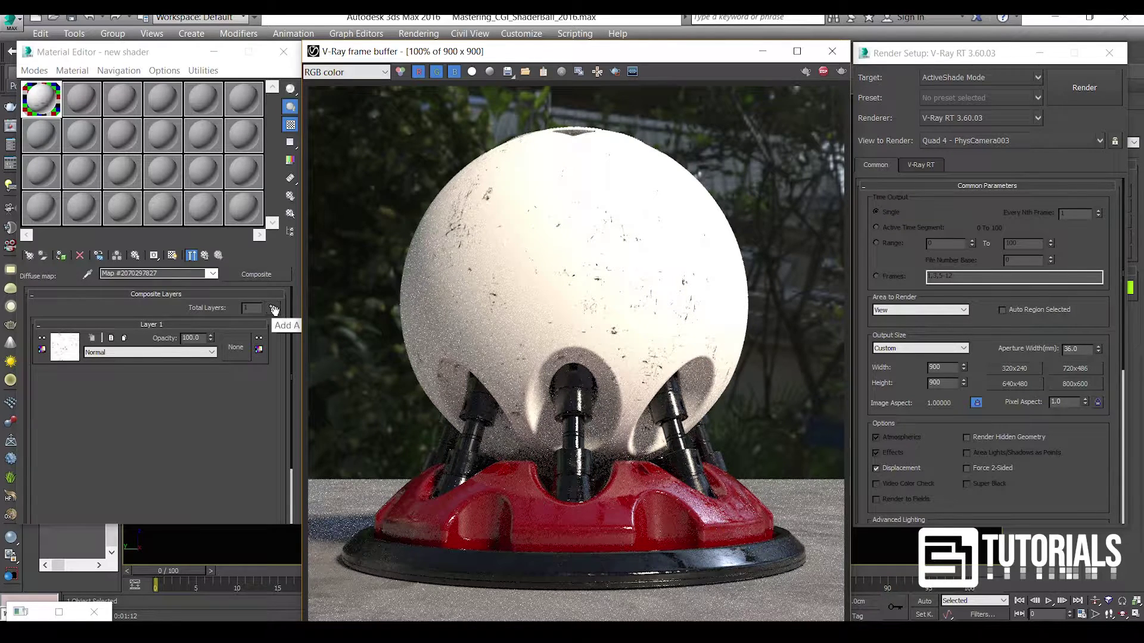
Step: Return to the new shader's basic parameters and copy its dark red diffuse color
click(204, 255)
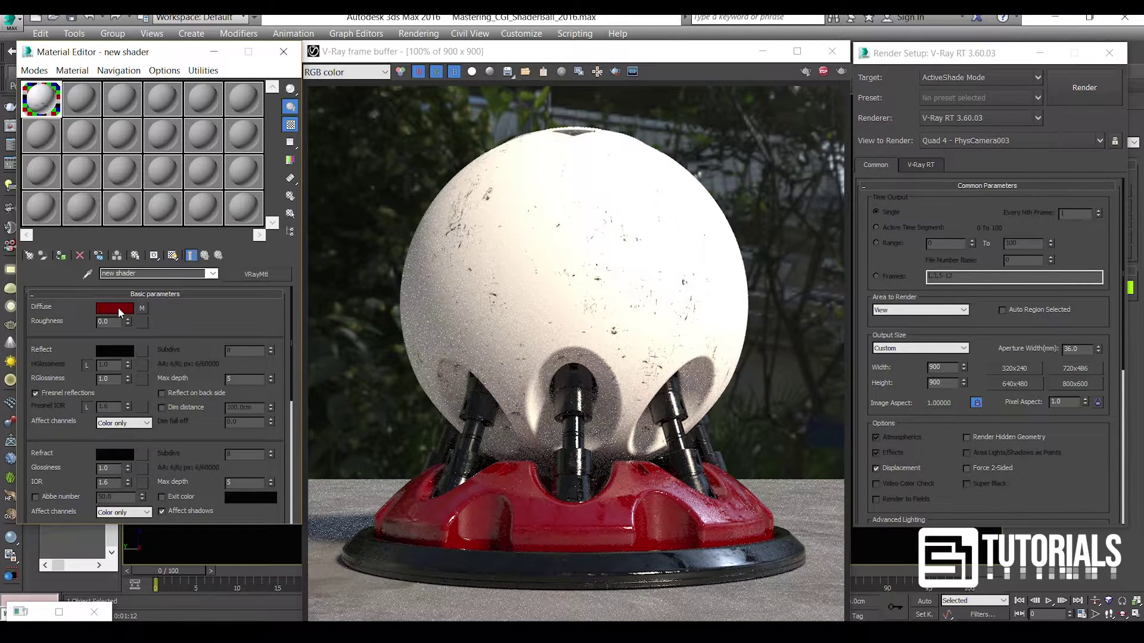
right_click(123, 309)
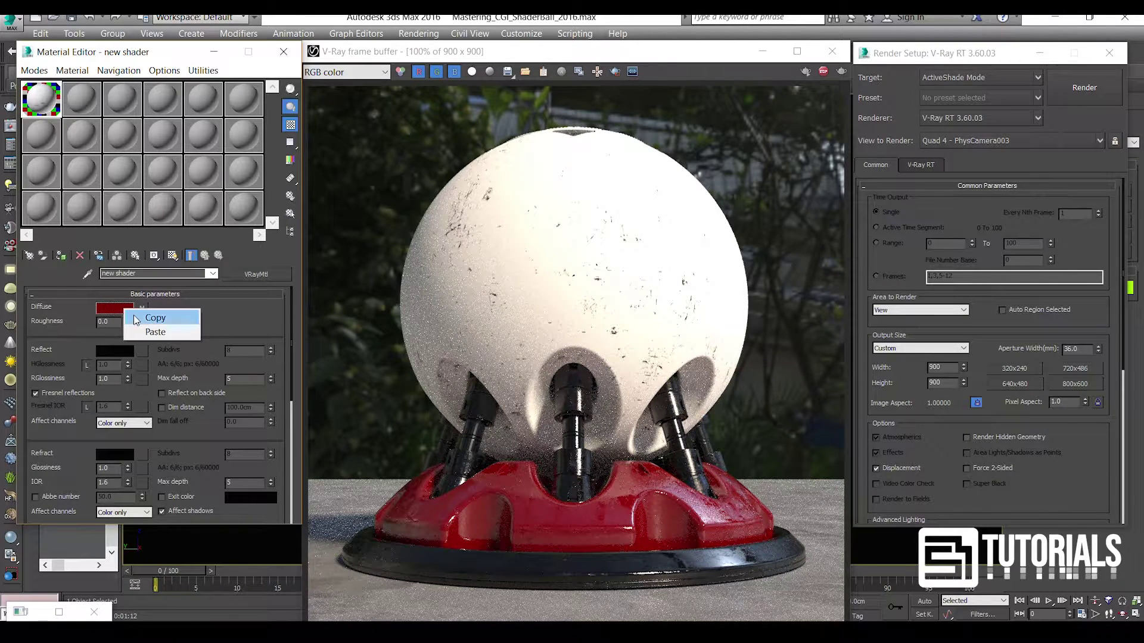
click(173, 322)
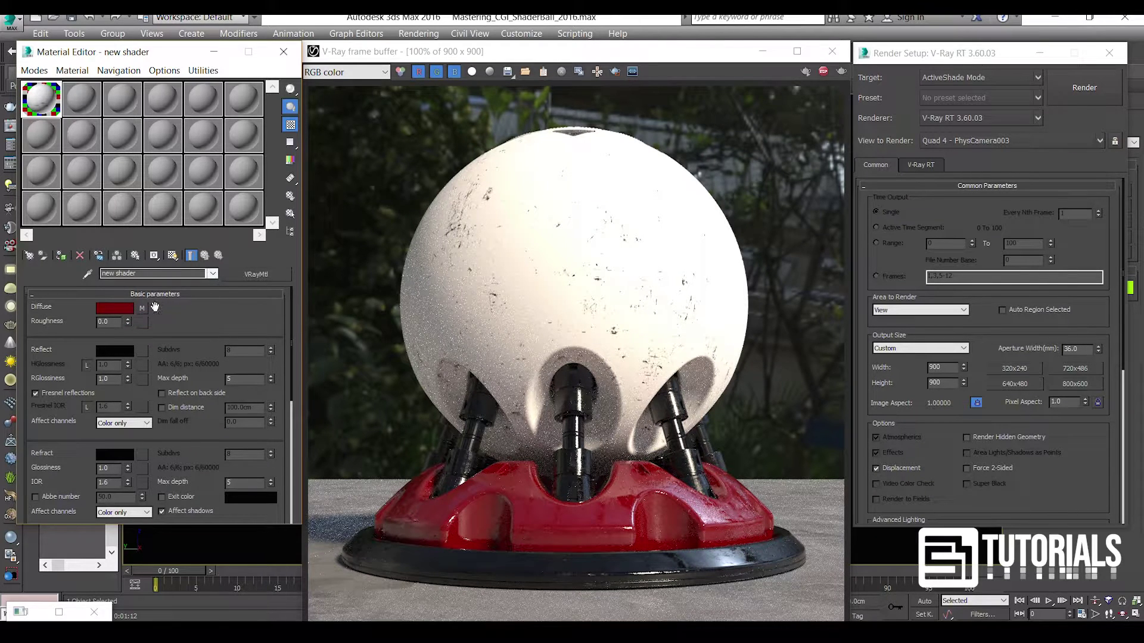
Step: Add a second layer to the diffuse composite map and assign a VRayColor map to it
click(142, 309)
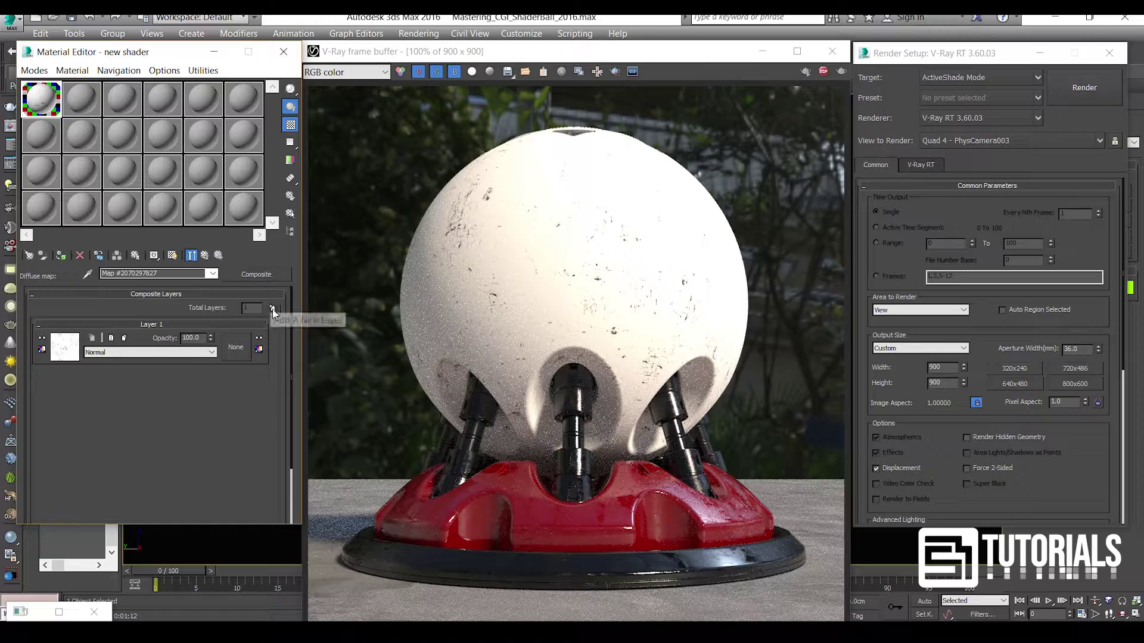
click(271, 308)
click(64, 348)
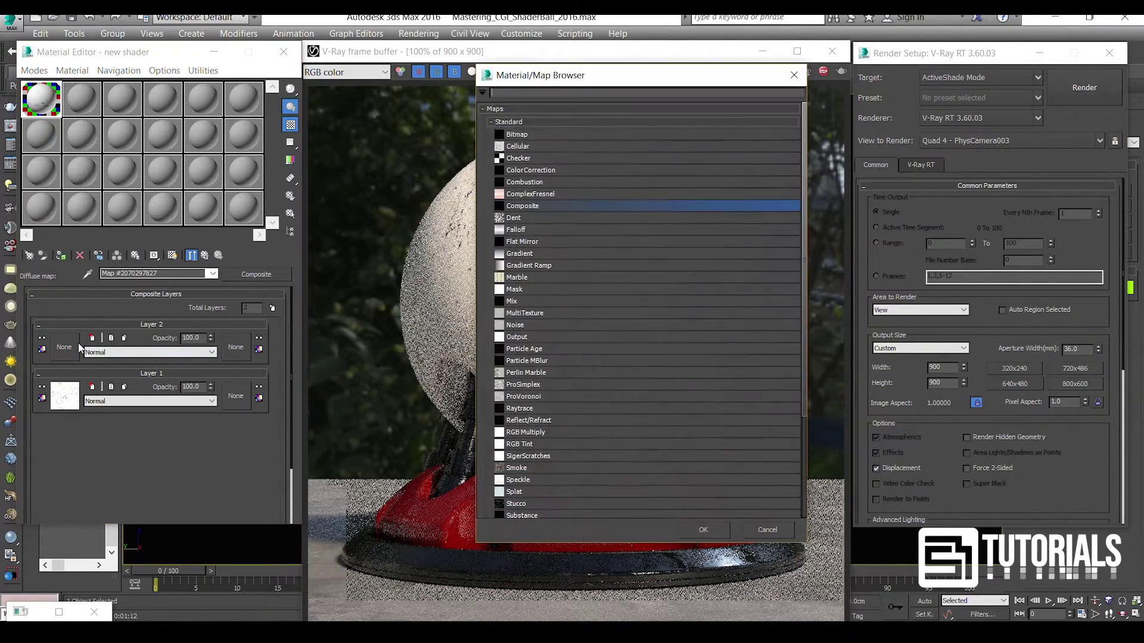
click(512, 124)
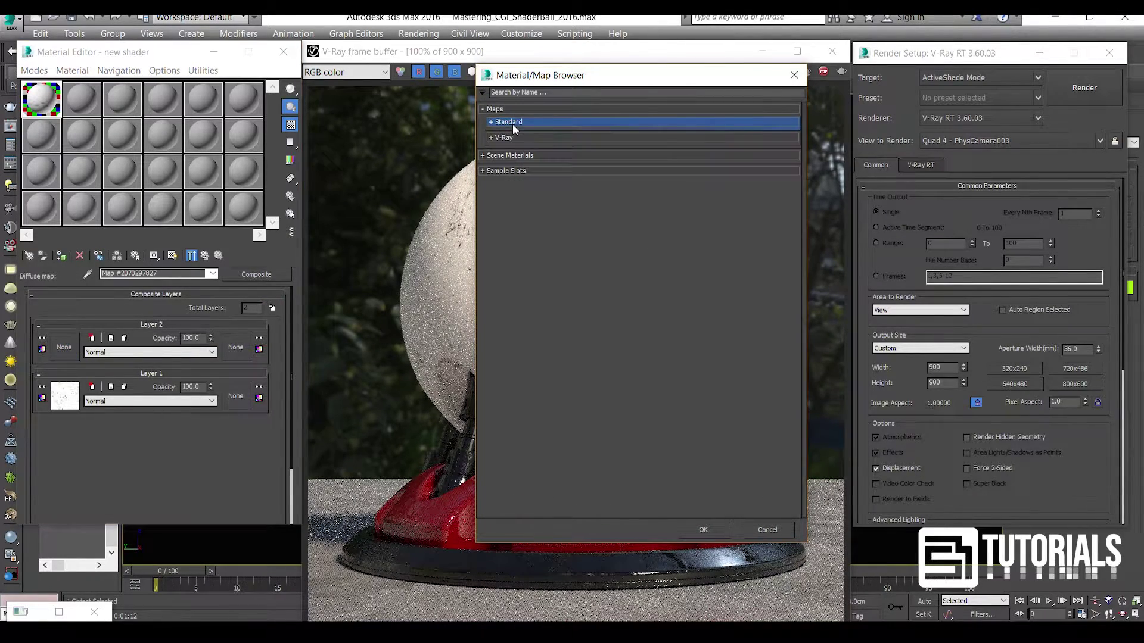
click(509, 139)
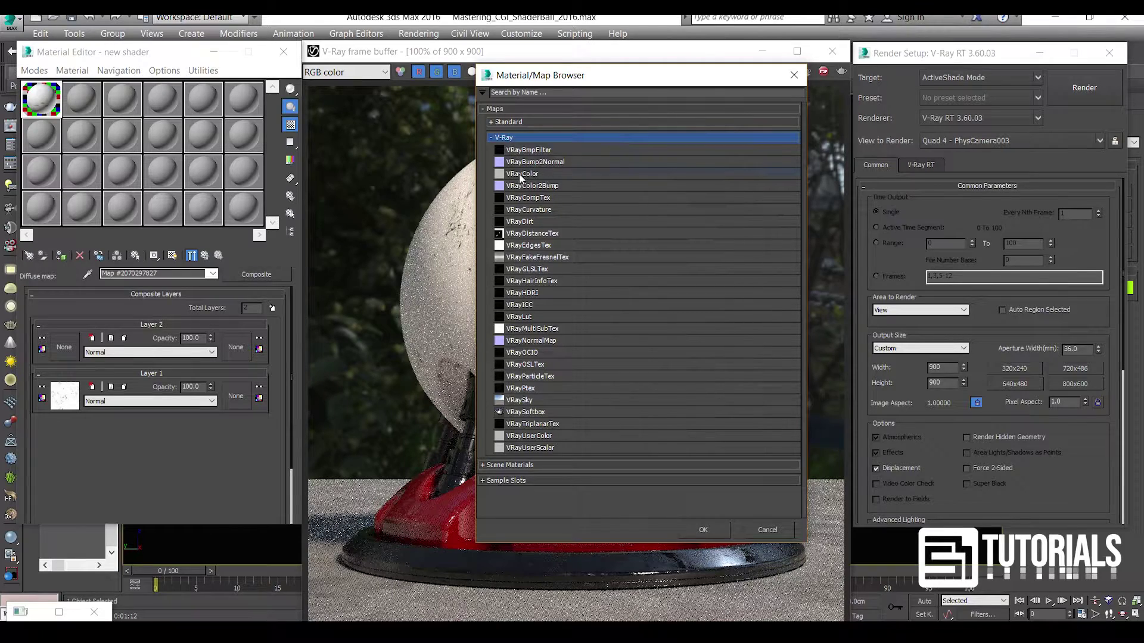
double_click(541, 174)
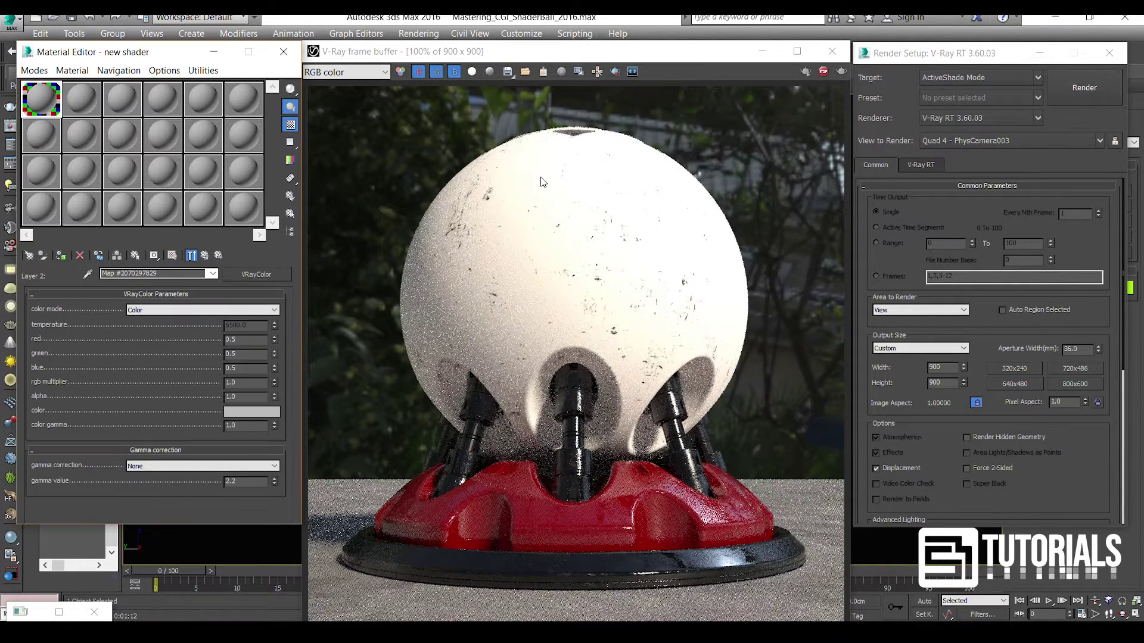
Step: Paste the copied dark red into Layer 2's VRayColor map, check its color values, and return to the composite layers
right_click(242, 417)
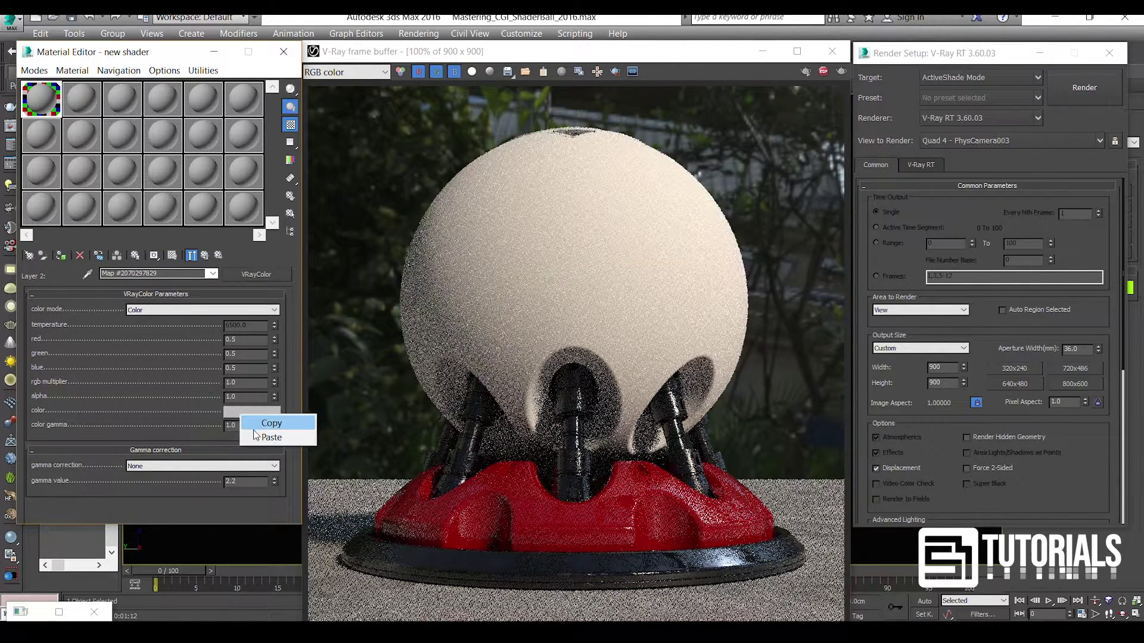
click(271, 438)
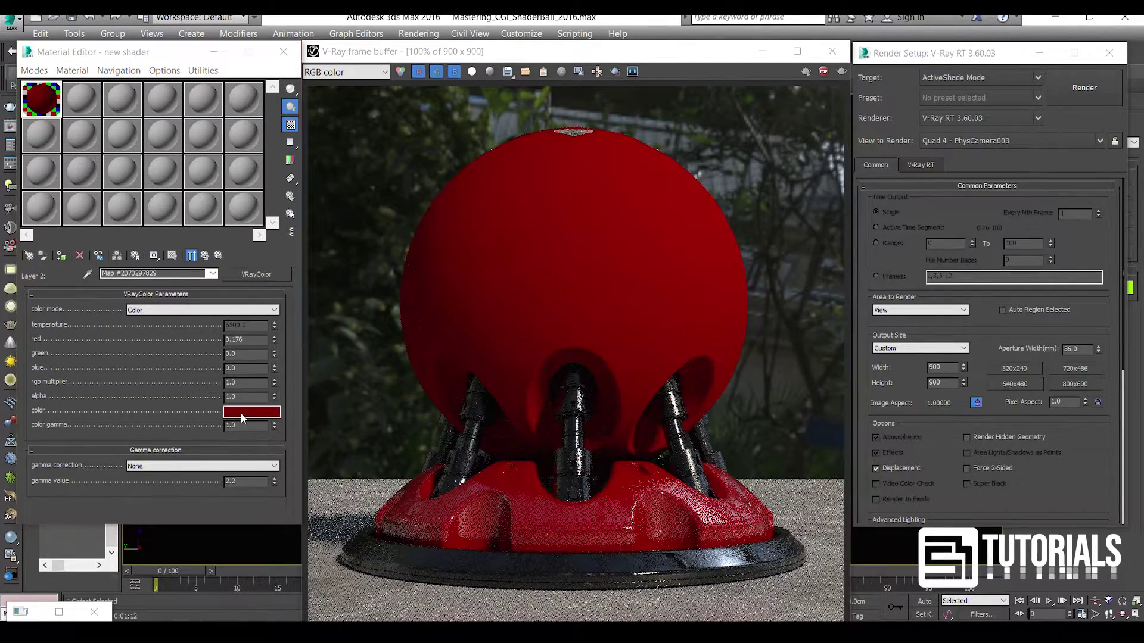
click(241, 413)
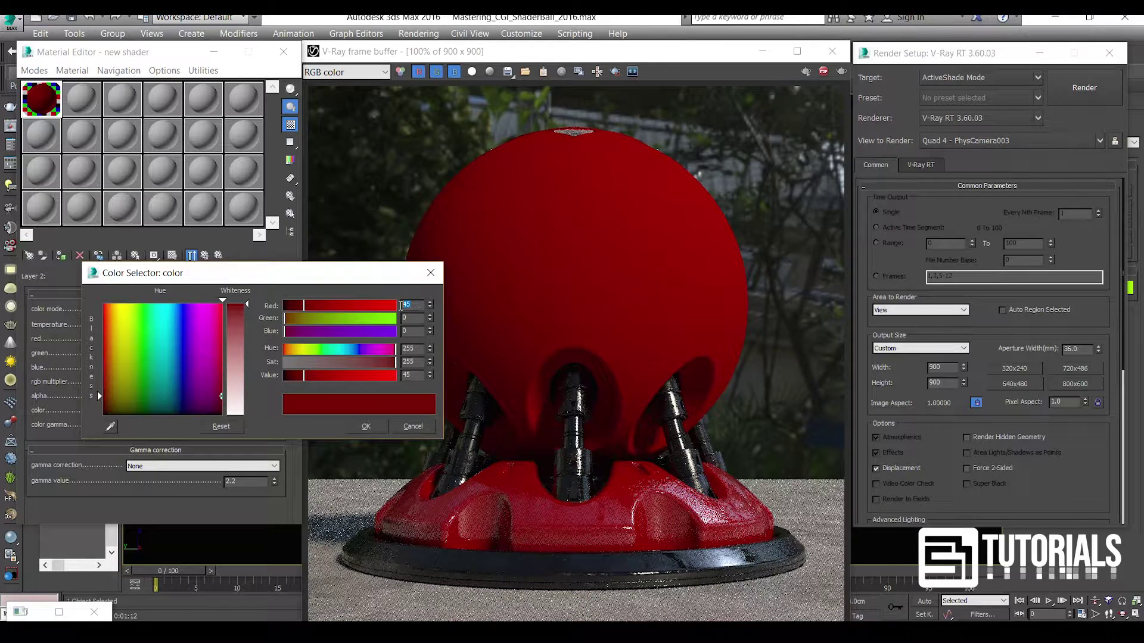
click(366, 427)
click(204, 255)
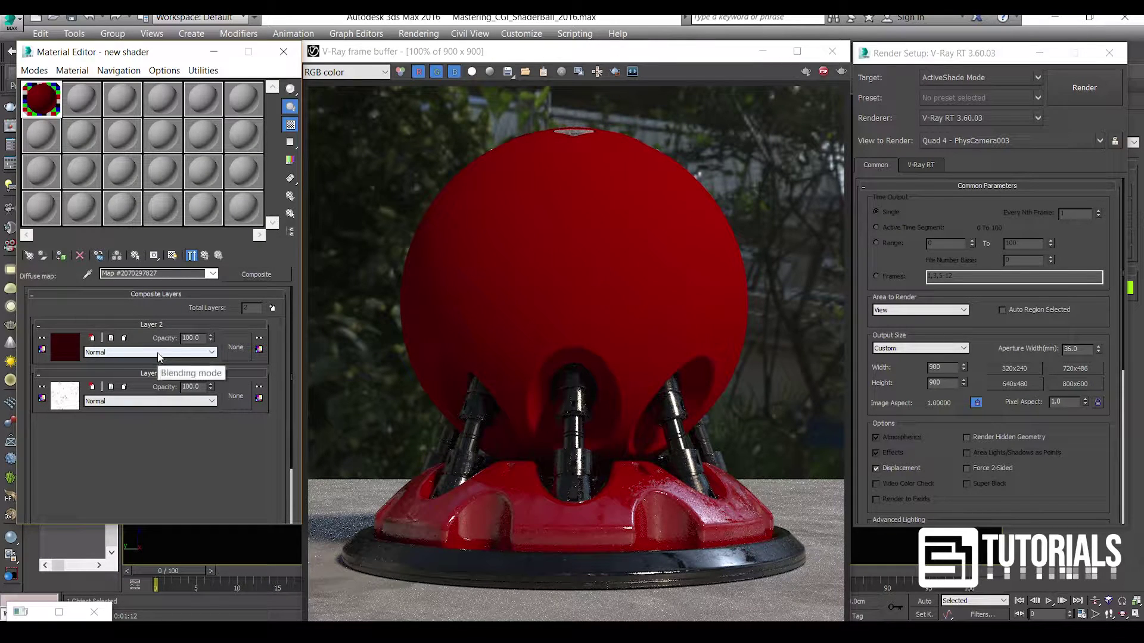
Step: Set the blending mode of Layer 2 in the diffuse composite to Multiply and inspect the scratches on the rendered sphere
click(158, 352)
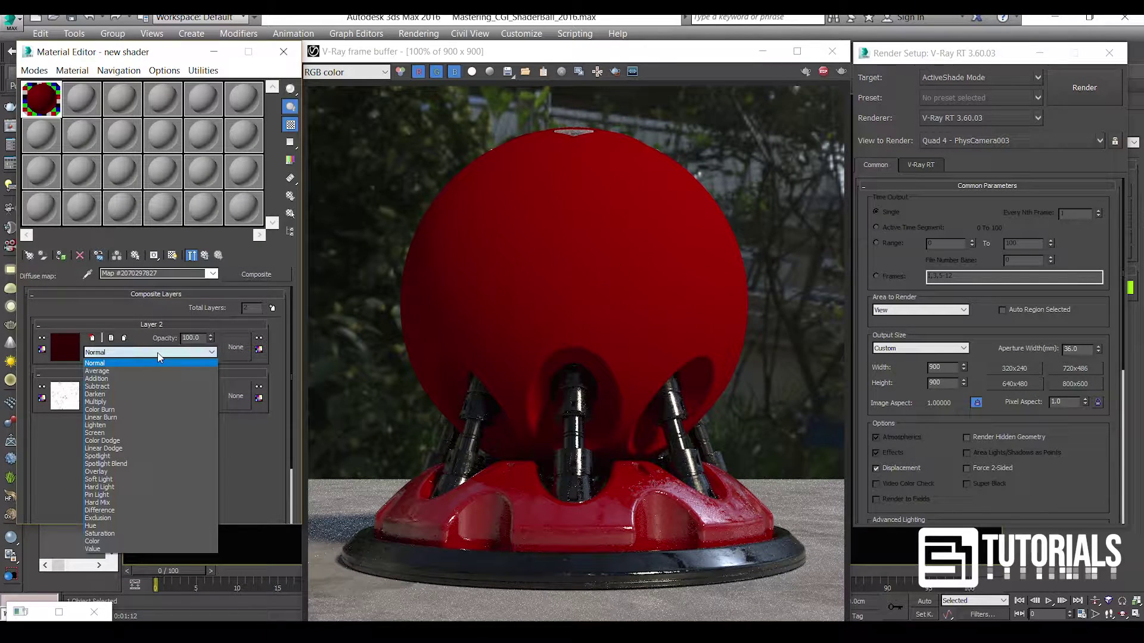
click(149, 402)
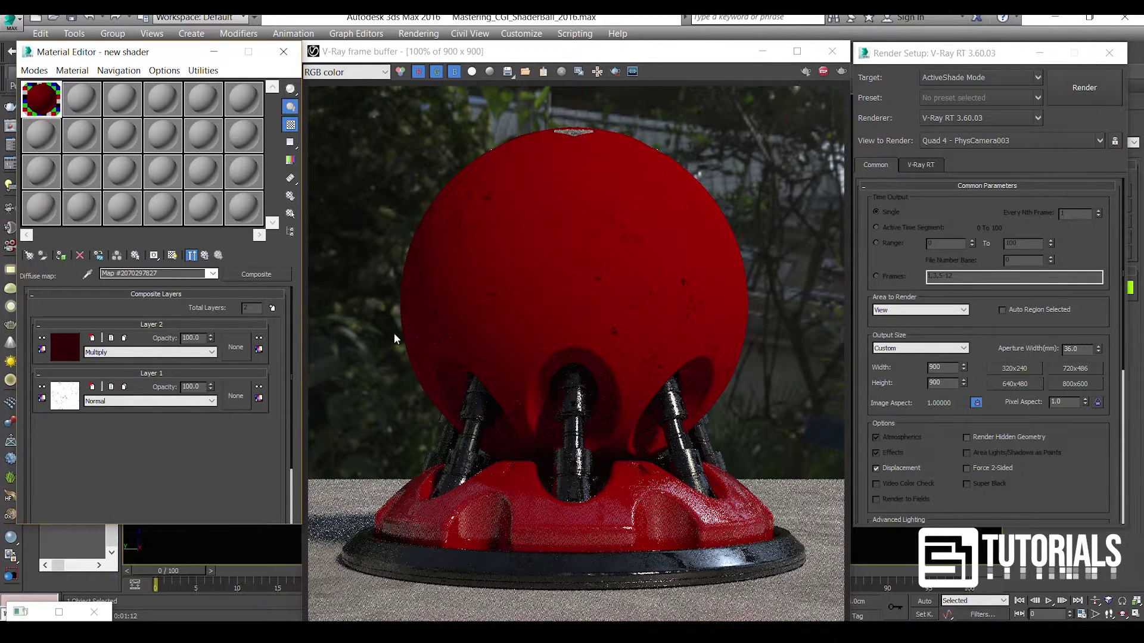
click(566, 307)
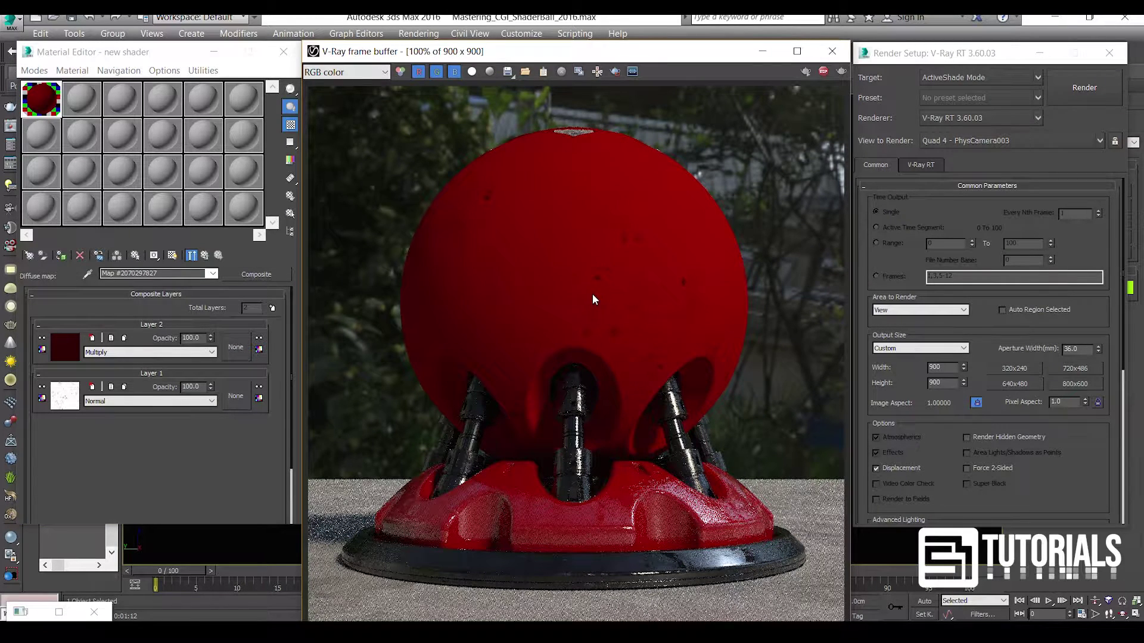
scroll(597, 285, up, 2)
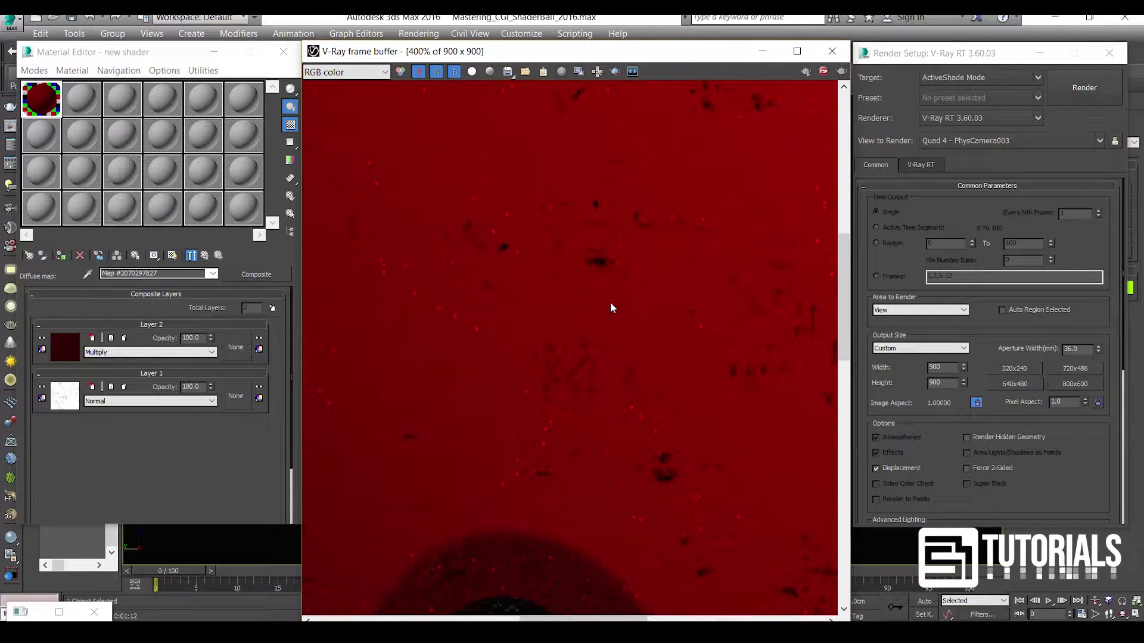
scroll(611, 304, down, 2)
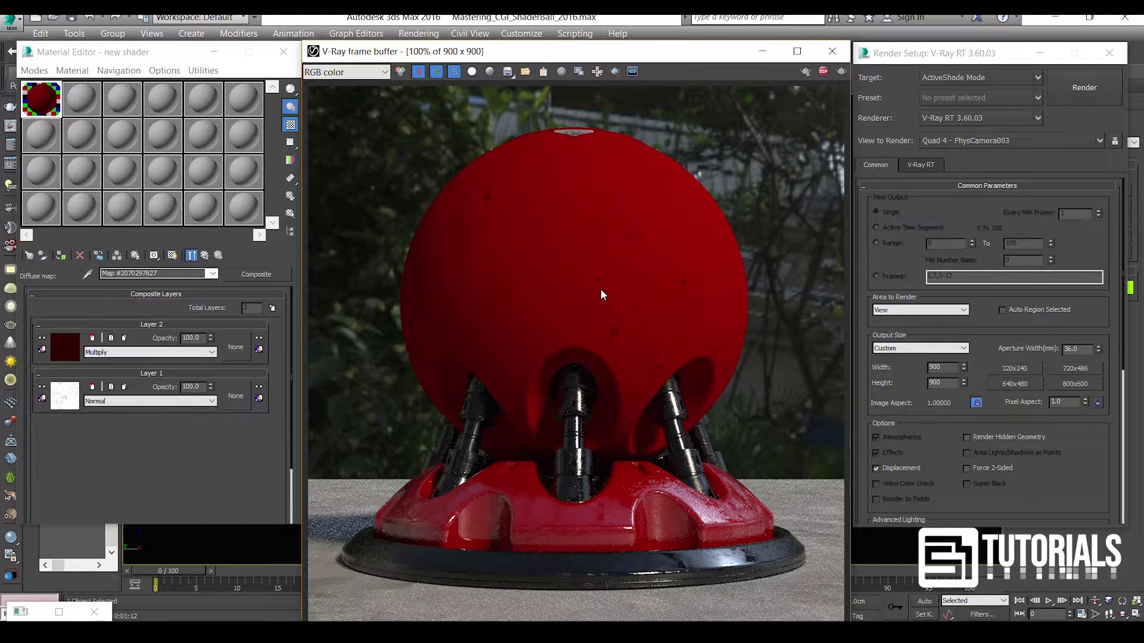
Step: Return to the new shader's basic parameters and assign a standard Composite map to its Reflect slot
click(204, 255)
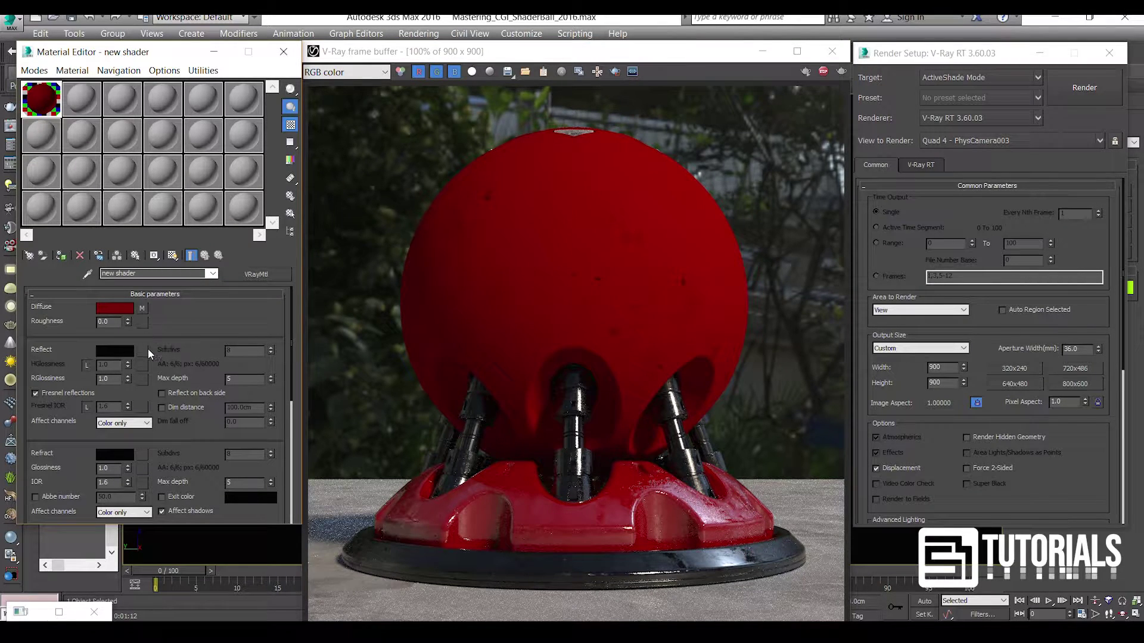
click(144, 351)
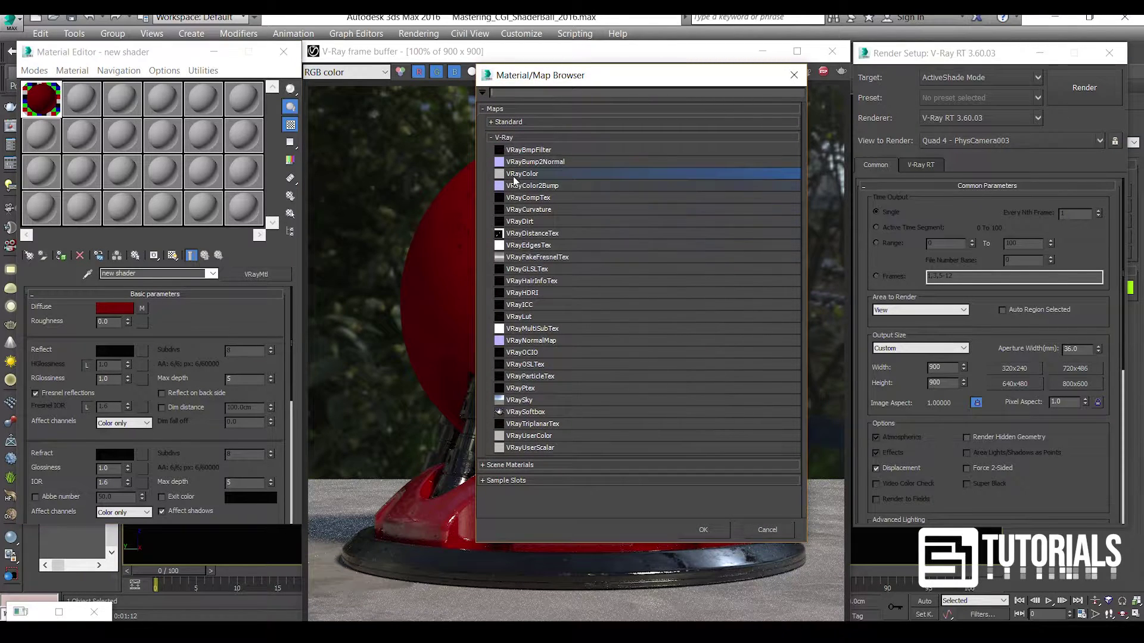
click(506, 138)
click(506, 122)
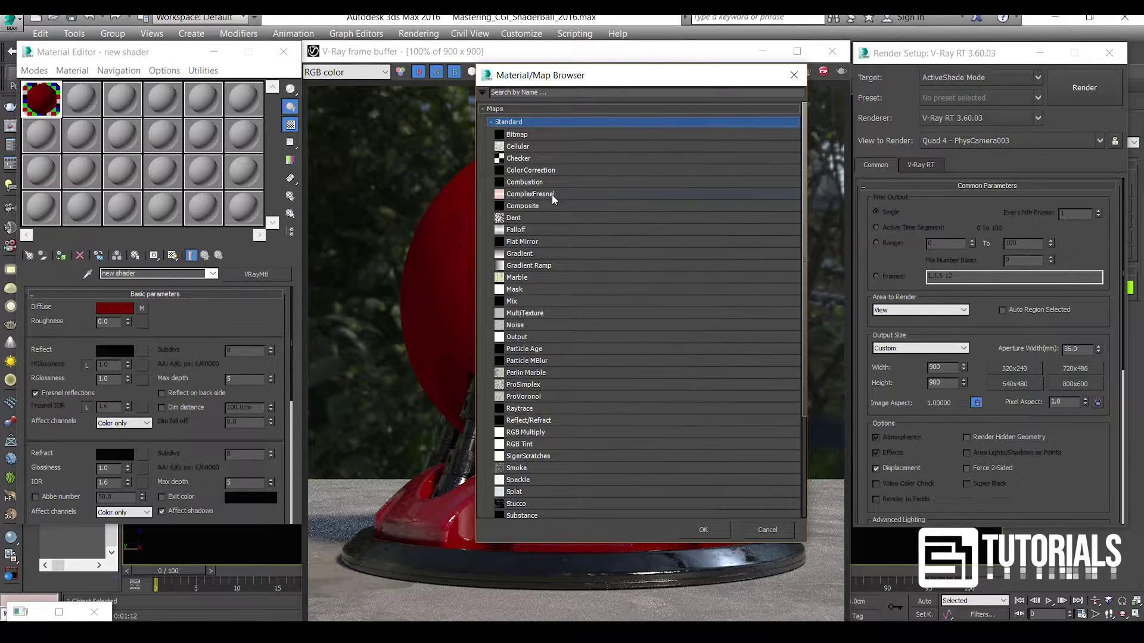
double_click(535, 206)
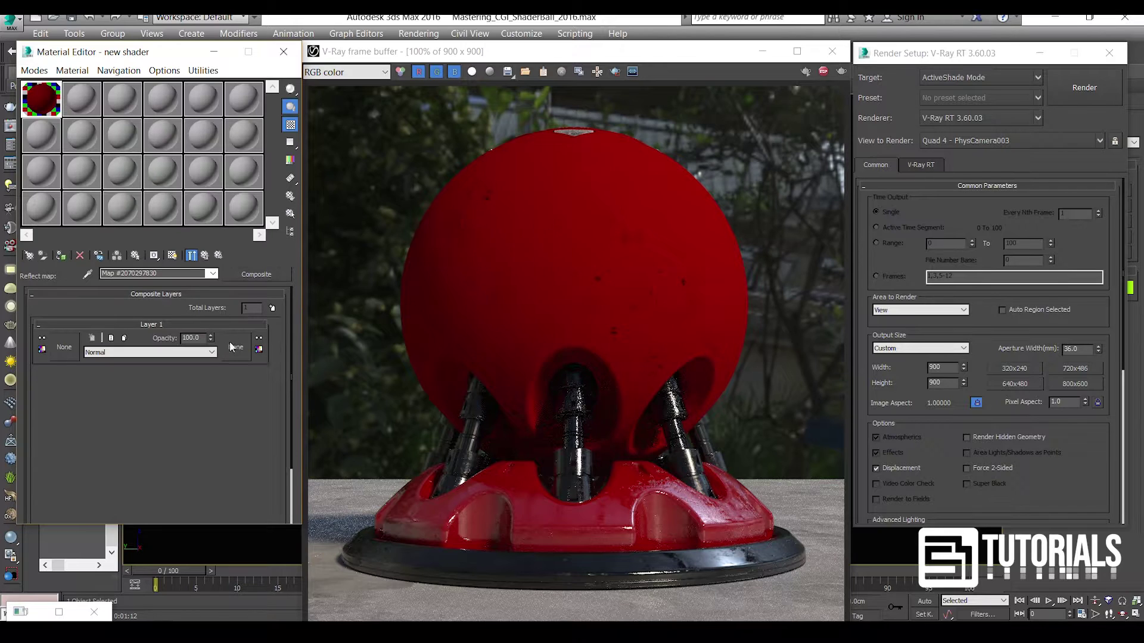
Step: Load AE29_005_scratches_003_random_scratches2 from the Textures folder into Layer 1 of the reflect composite and inspect the rendered reflections
key(alt+Tab)
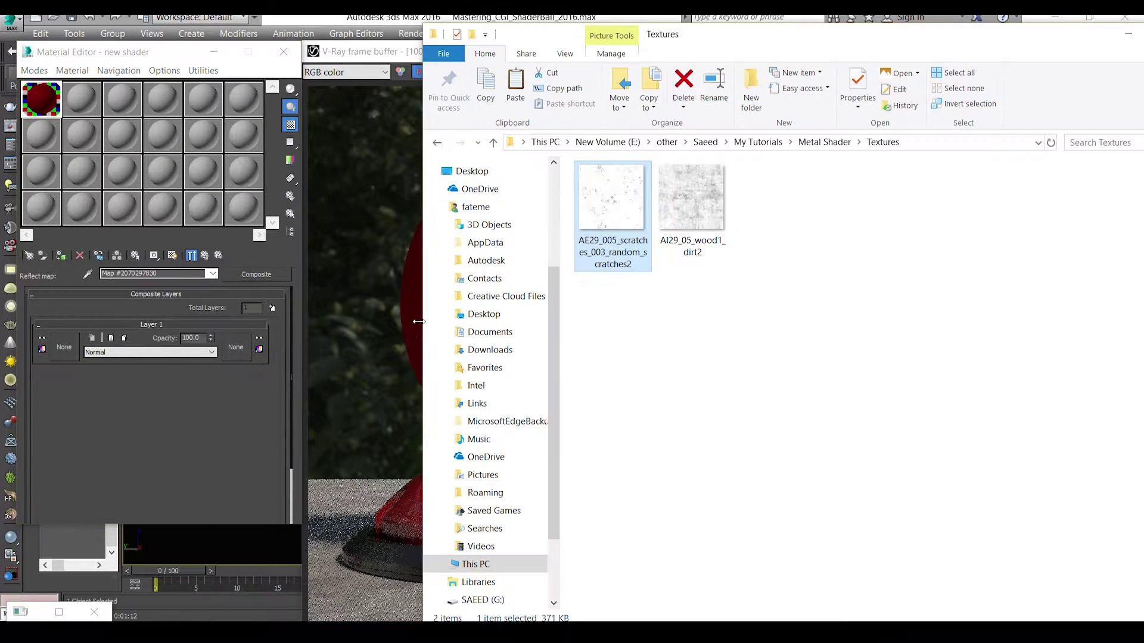
drag(615, 213, 62, 348)
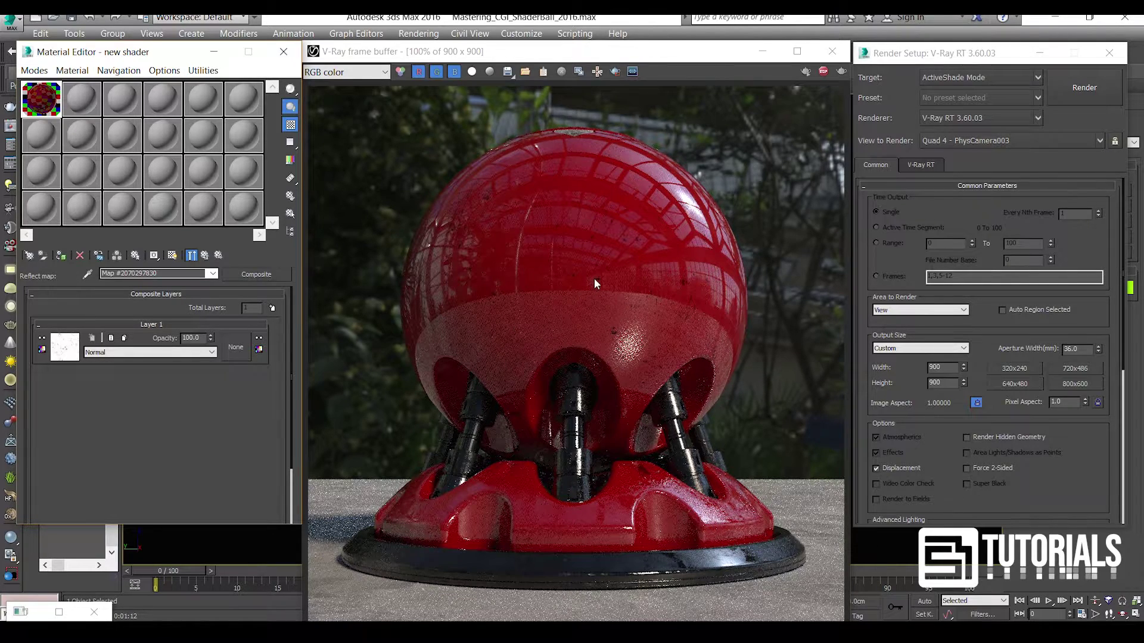
scroll(594, 278, up, 2)
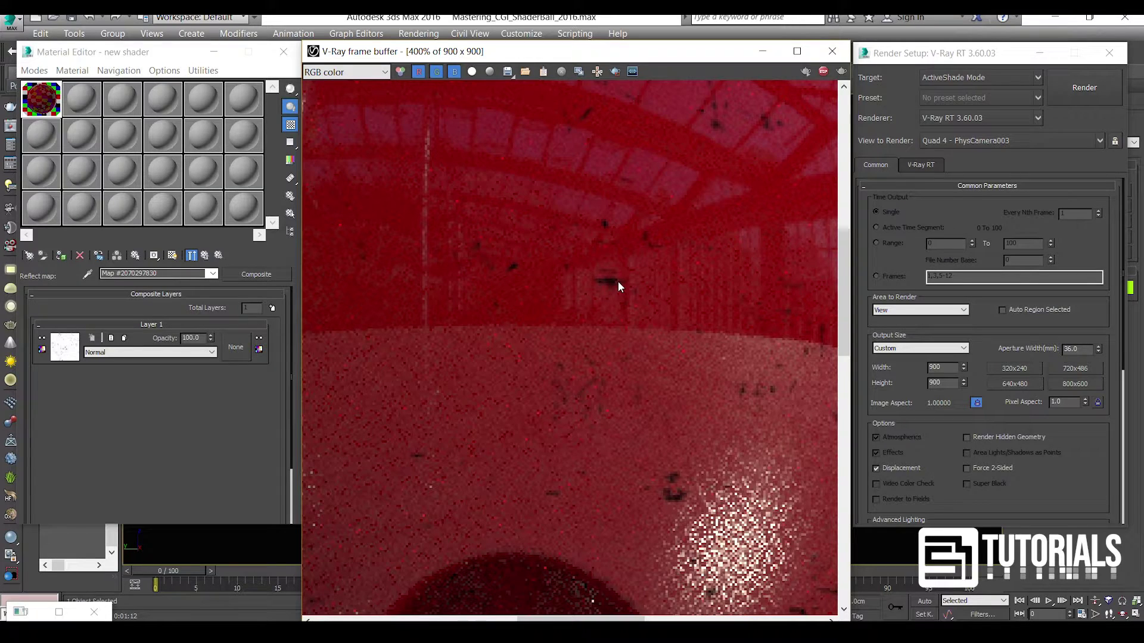
scroll(549, 290, down, 1)
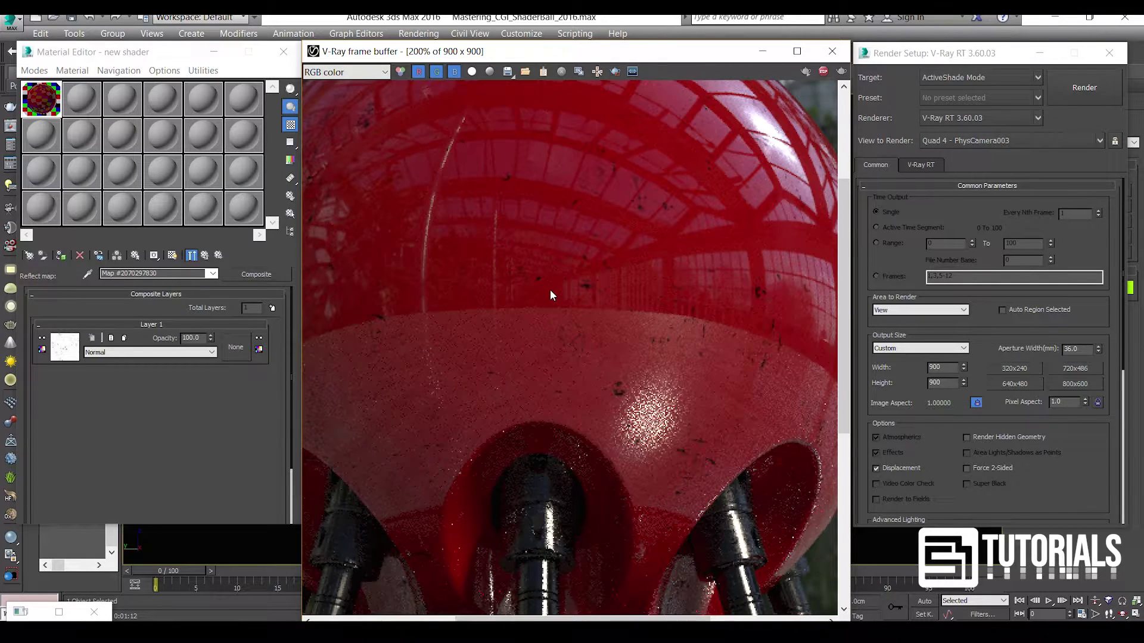
scroll(550, 290, down, 1)
click(217, 399)
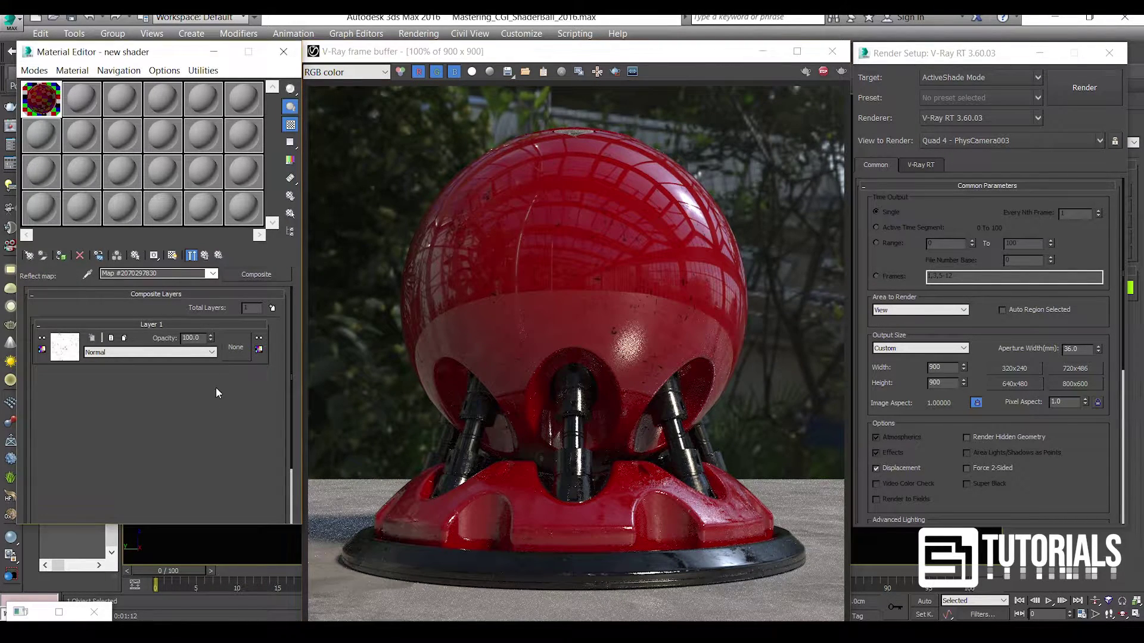
Step: Add a second reflect composite layer with the AI29_05_wood1_dirt2 texture from the Textures folder, using Average blending
click(271, 308)
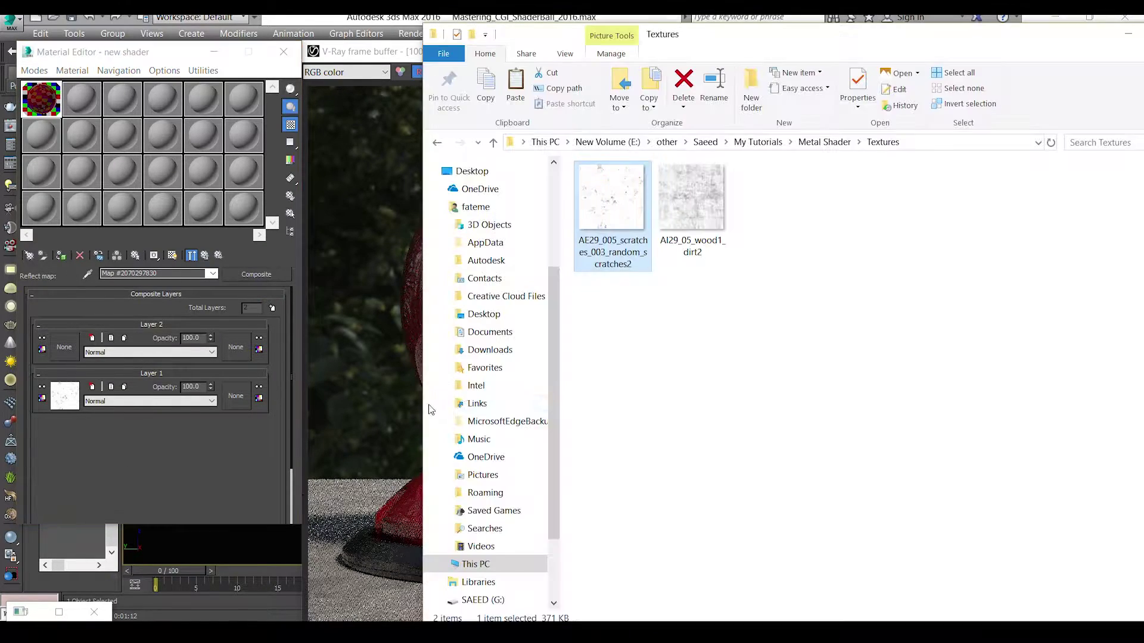
drag(691, 205, 65, 352)
click(149, 460)
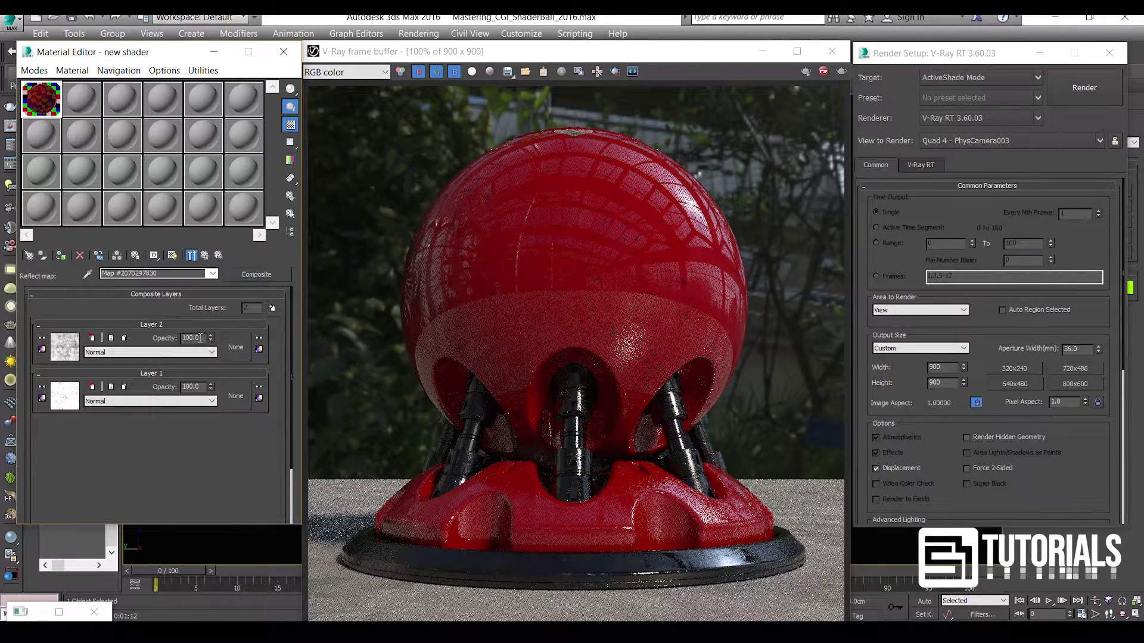
click(131, 352)
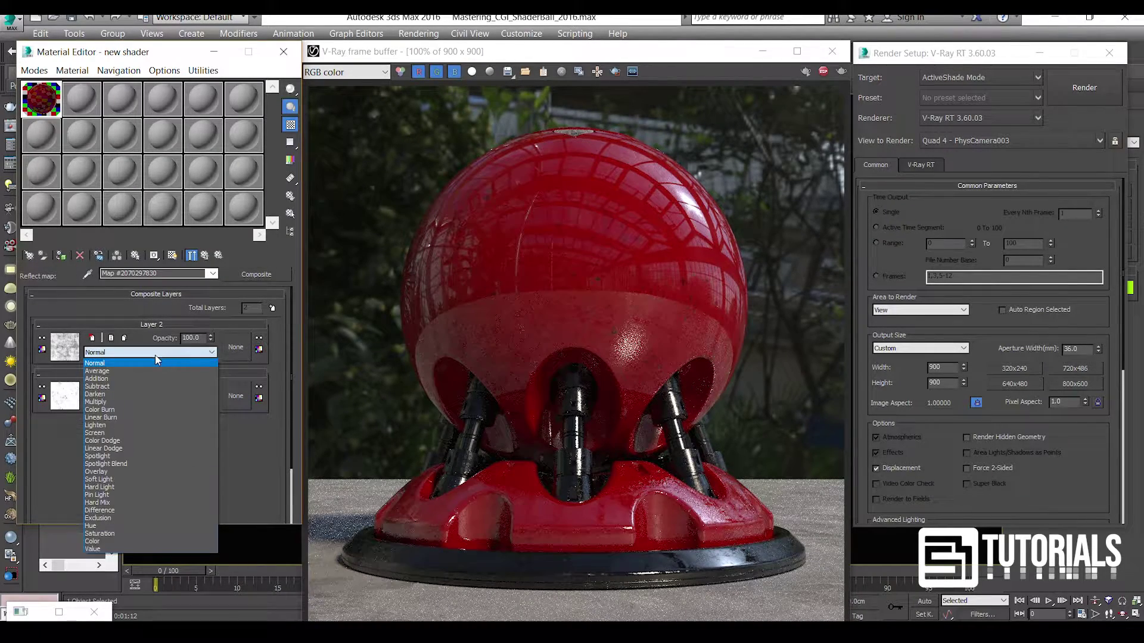
click(124, 371)
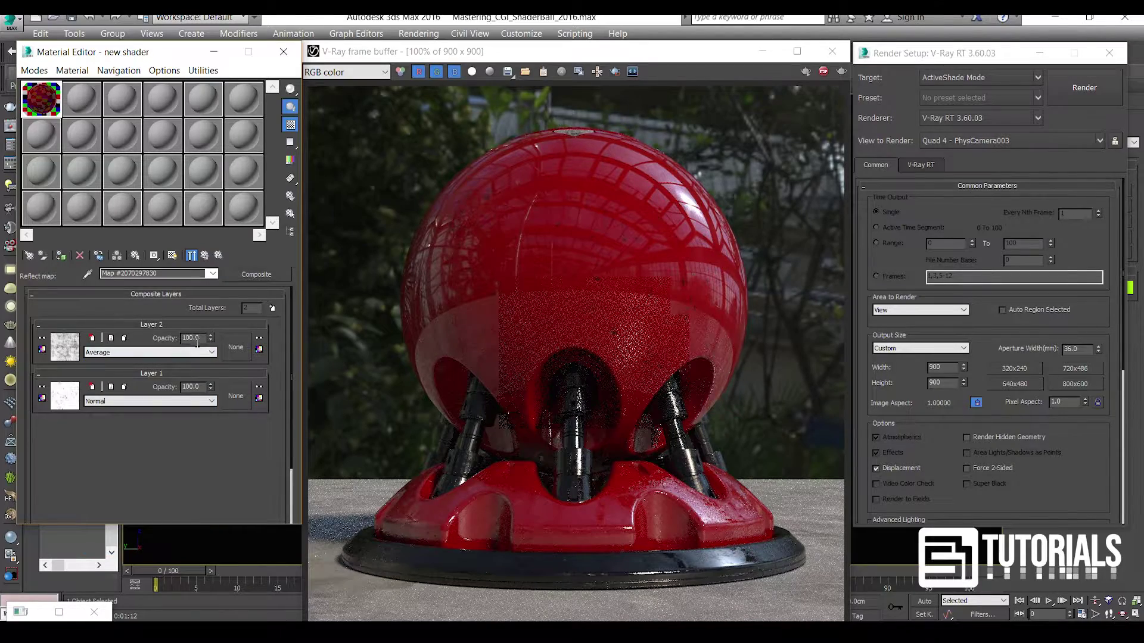
Step: Try an opacity of 50 on Layer 2 of the reflect composite and check the sphere's reflections up close
double_click(198, 338)
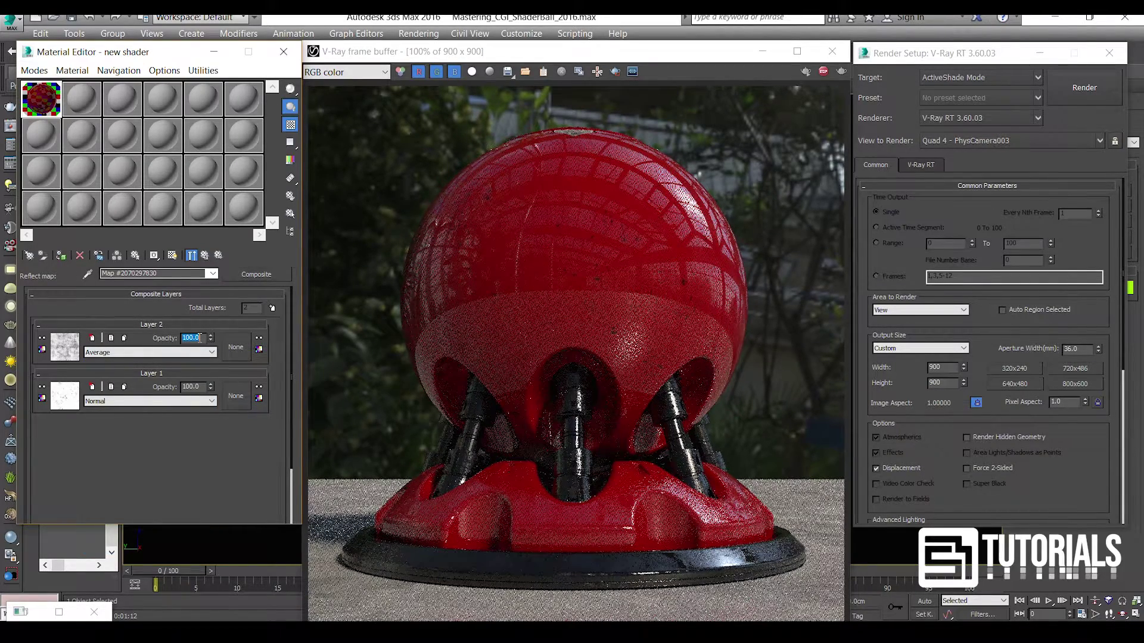
text(50)
key(Return)
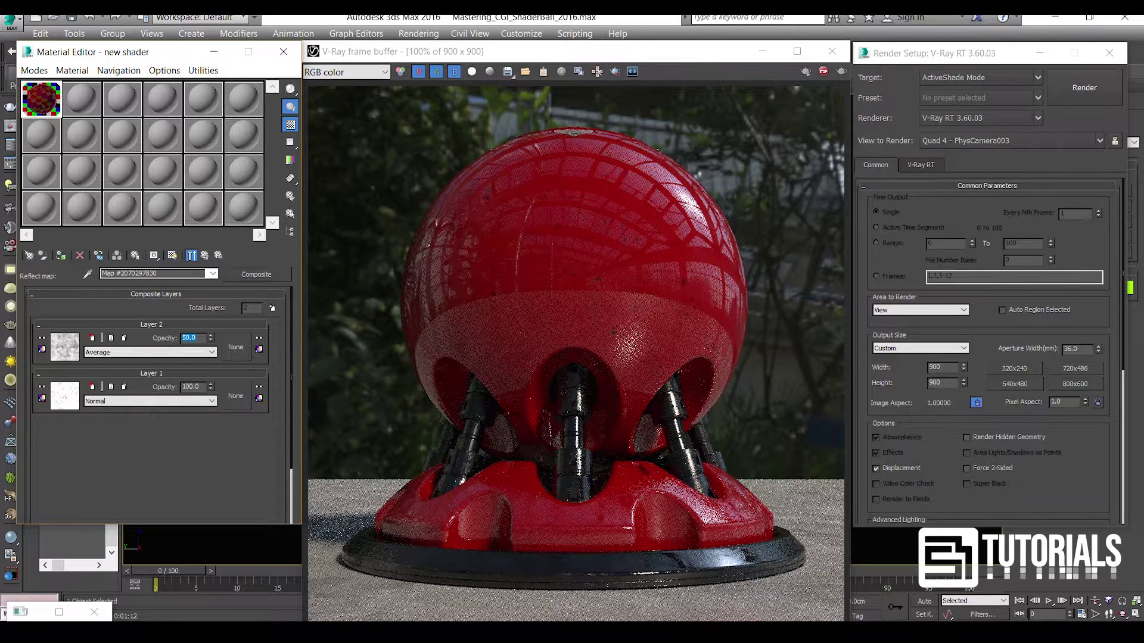
click(199, 339)
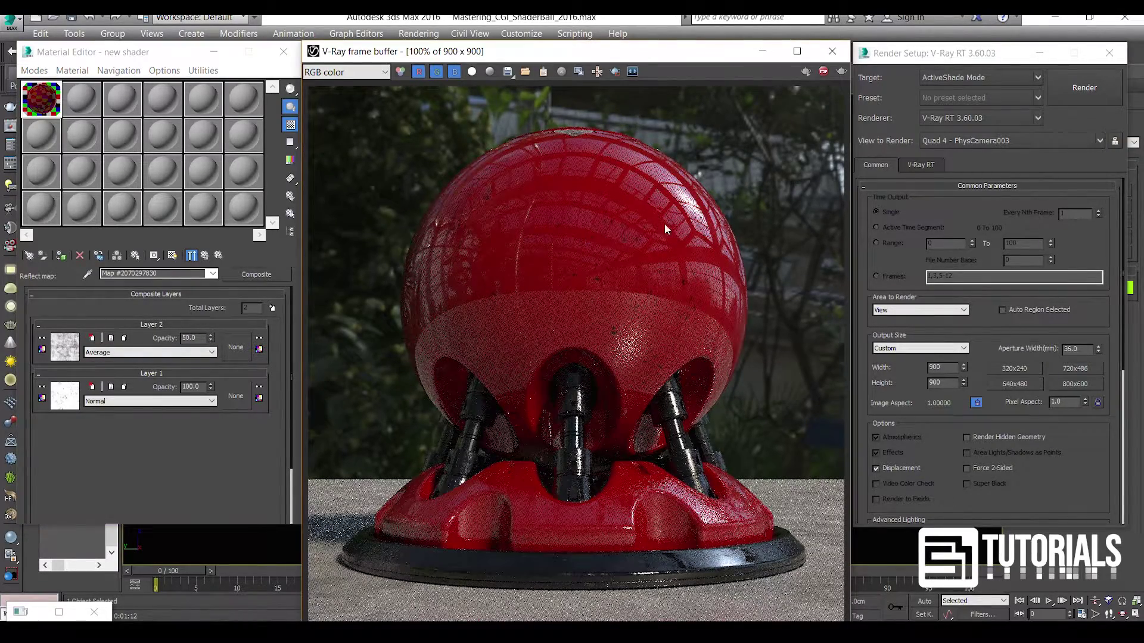
scroll(688, 220, up, 1)
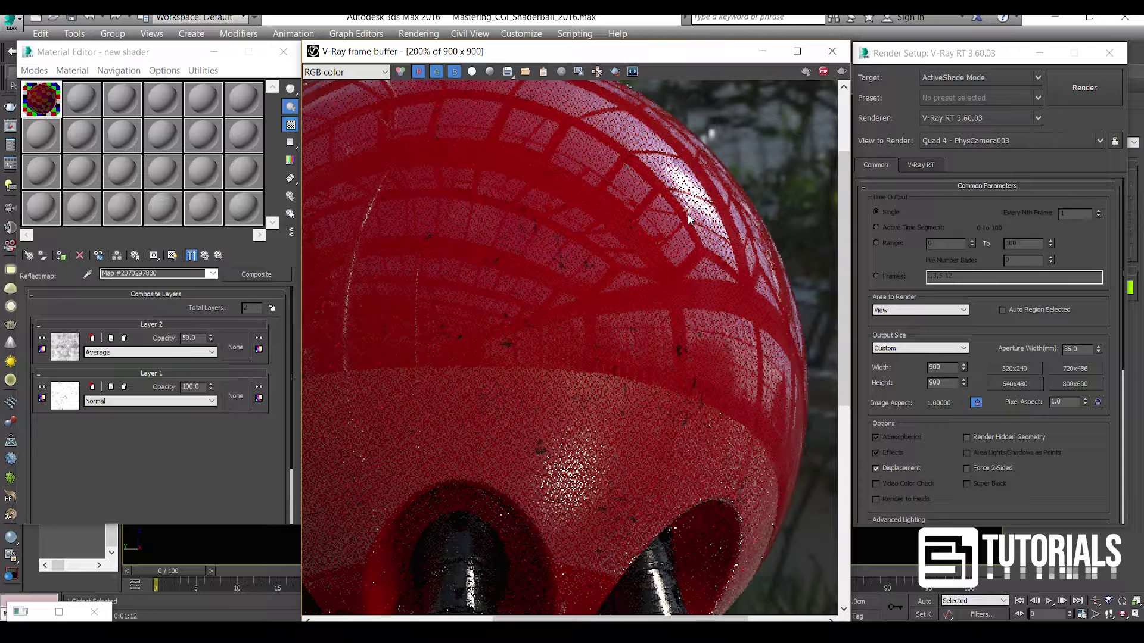
scroll(689, 218, down, 1)
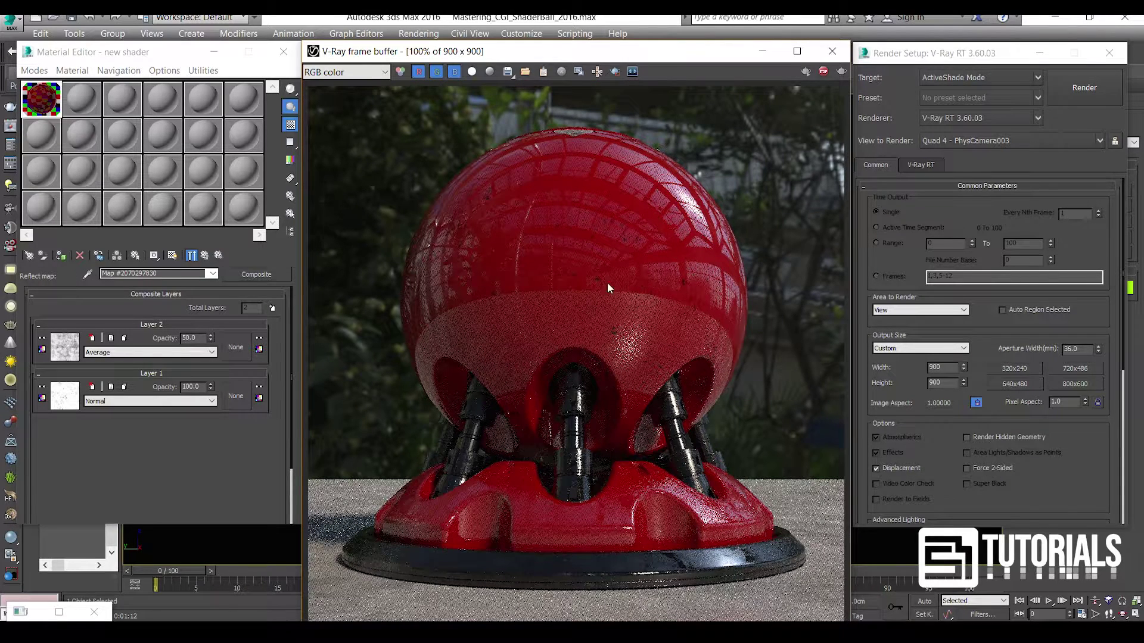
Step: Set the opacity of Layer 2 in the reflect composite to 60 and inspect the rendered reflections up close
double_click(201, 338)
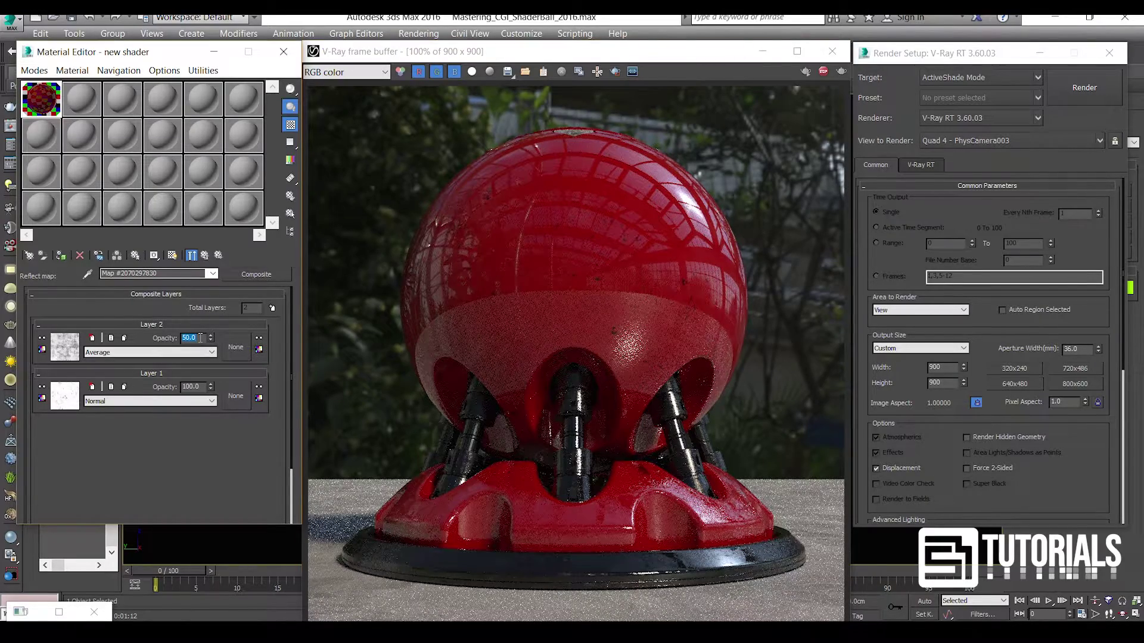
text(60)
key(Return)
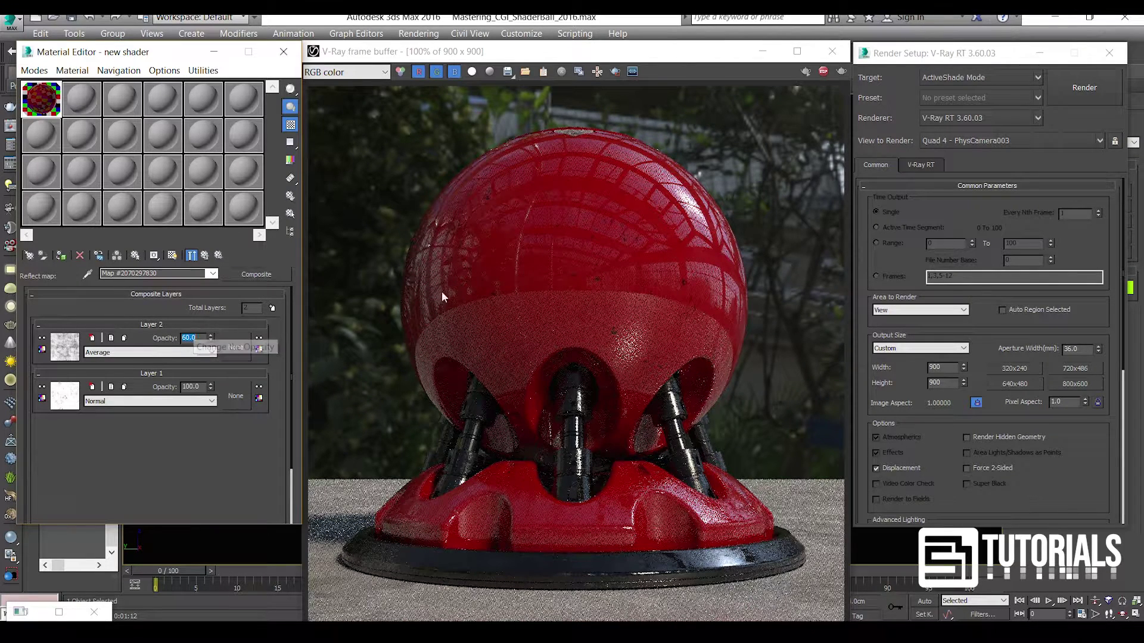
click(638, 266)
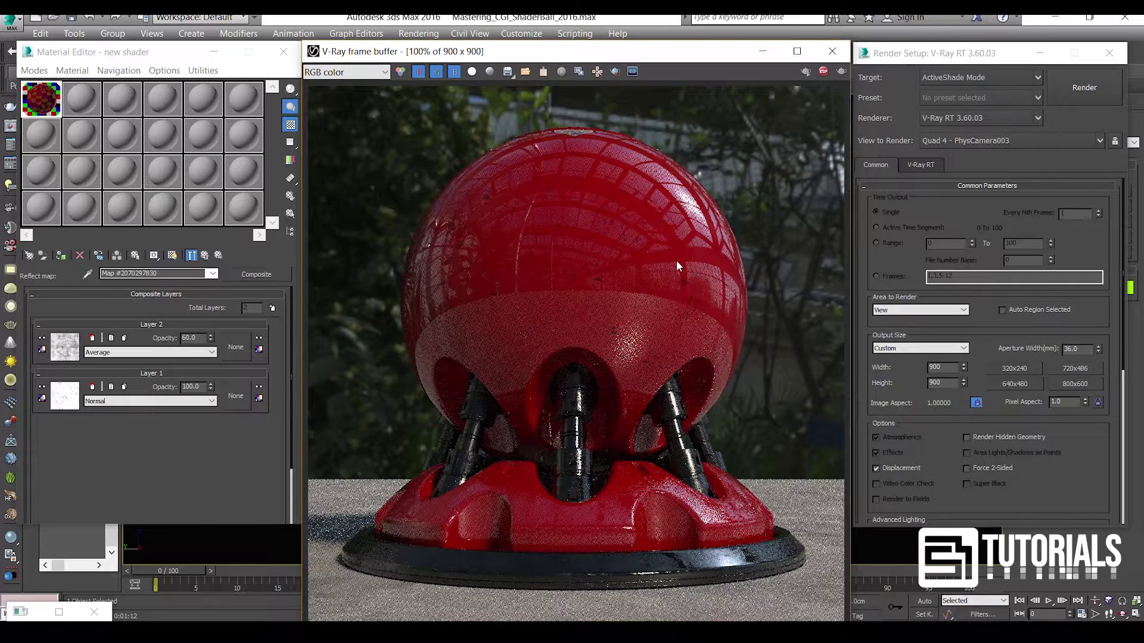
scroll(677, 260, up, 1)
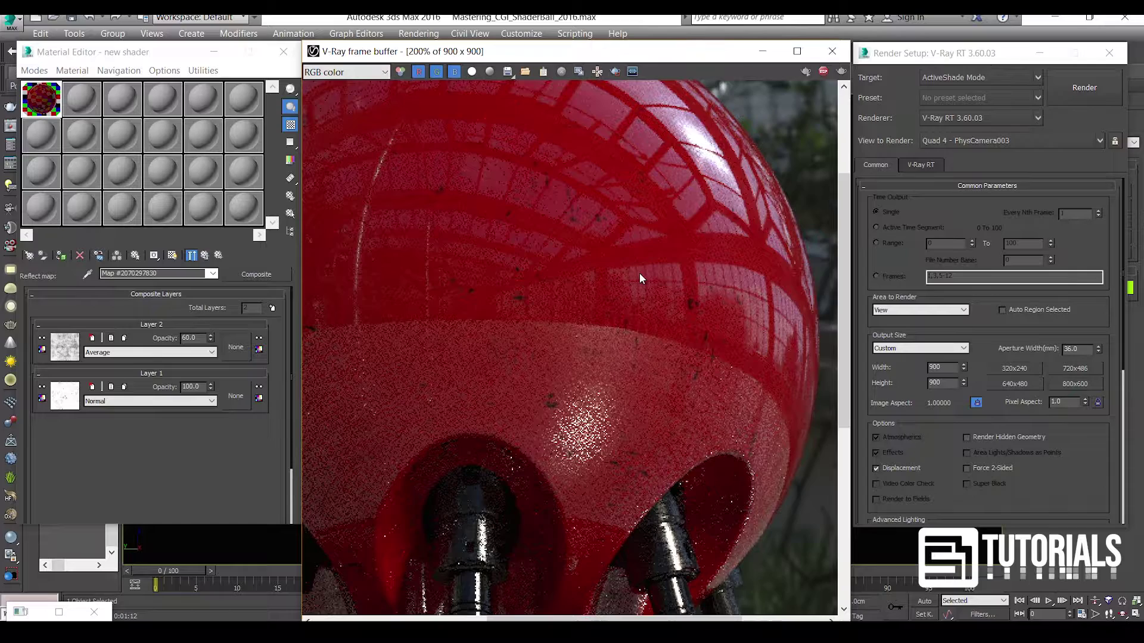
scroll(640, 275, down, 1)
scroll(682, 209, up, 1)
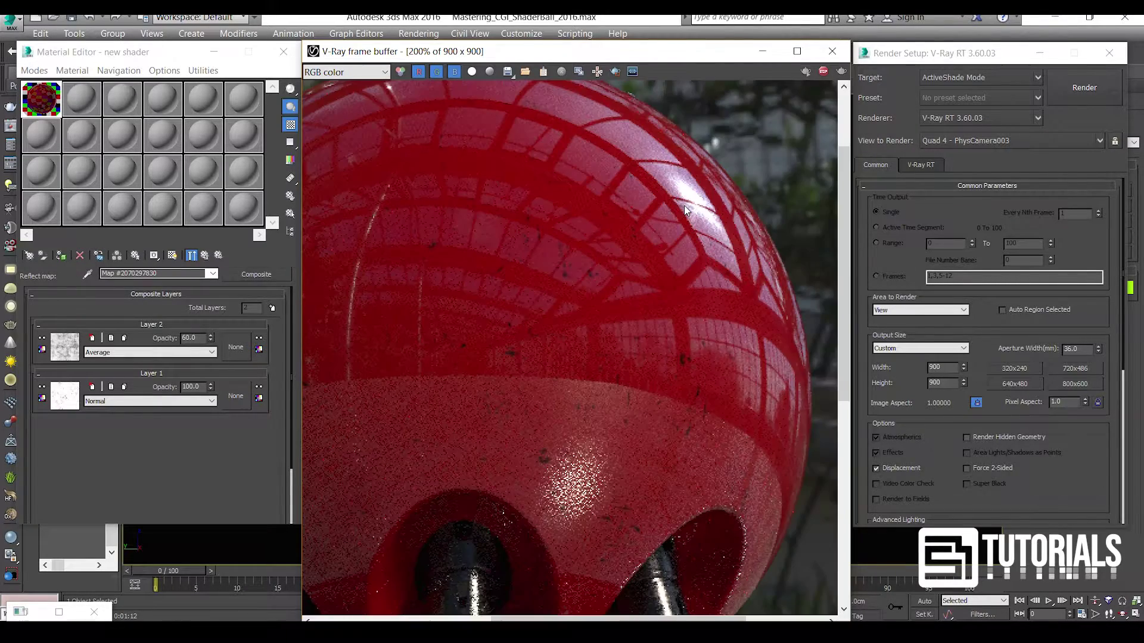
scroll(684, 206, down, 1)
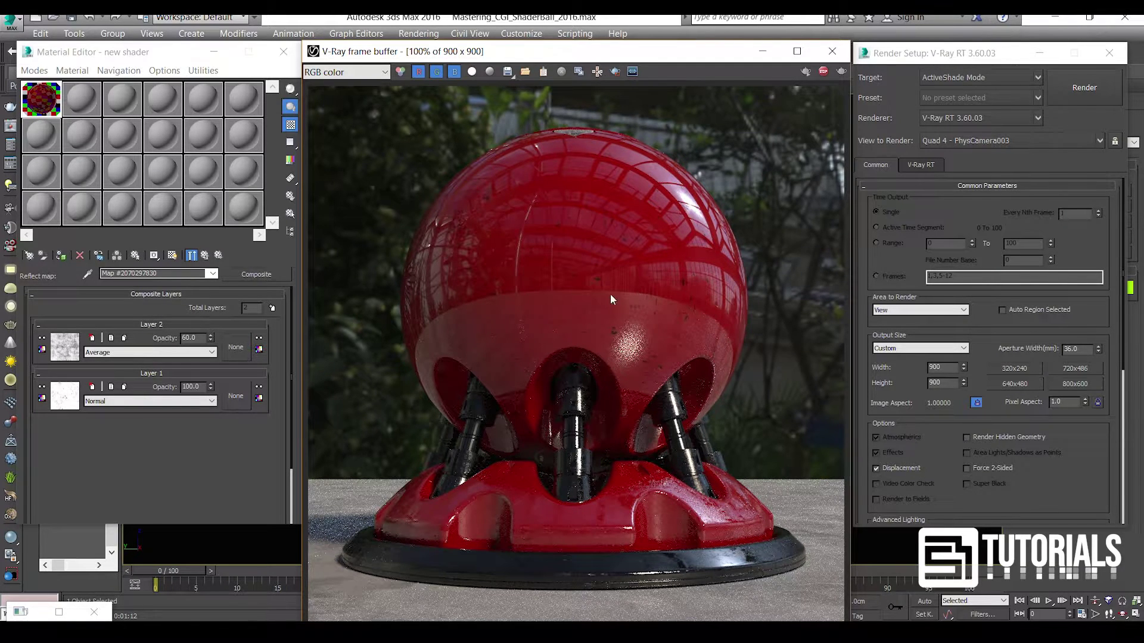
Step: Instance the shader's Reflect composite map into its RGlossiness slot and examine the scratched highlights on the rendered sphere
click(205, 255)
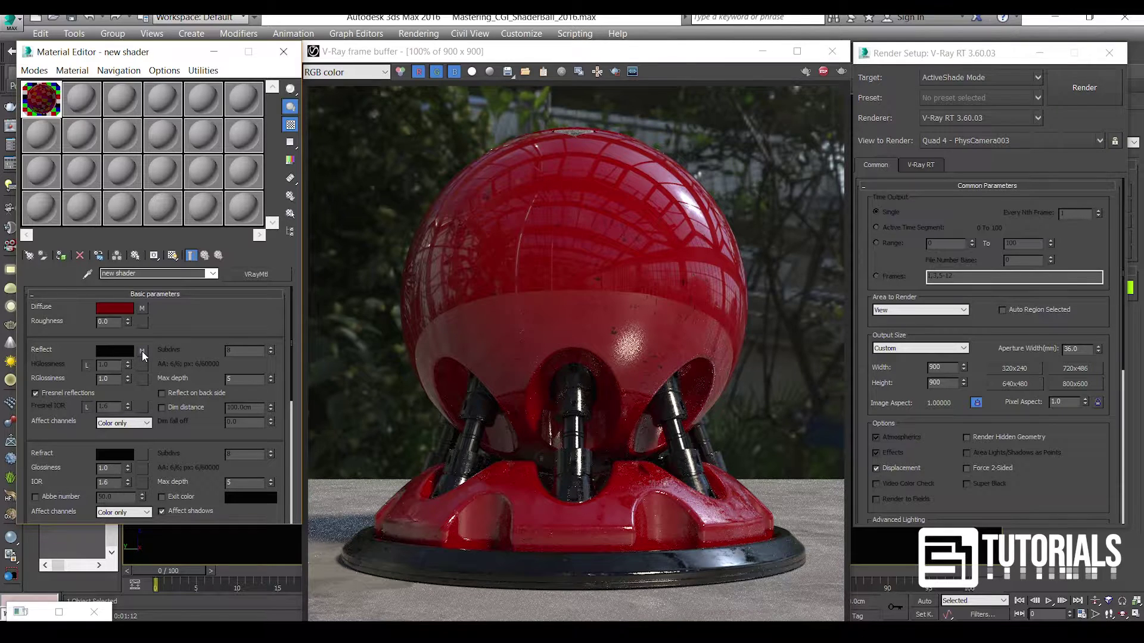
drag(143, 380, 143, 380)
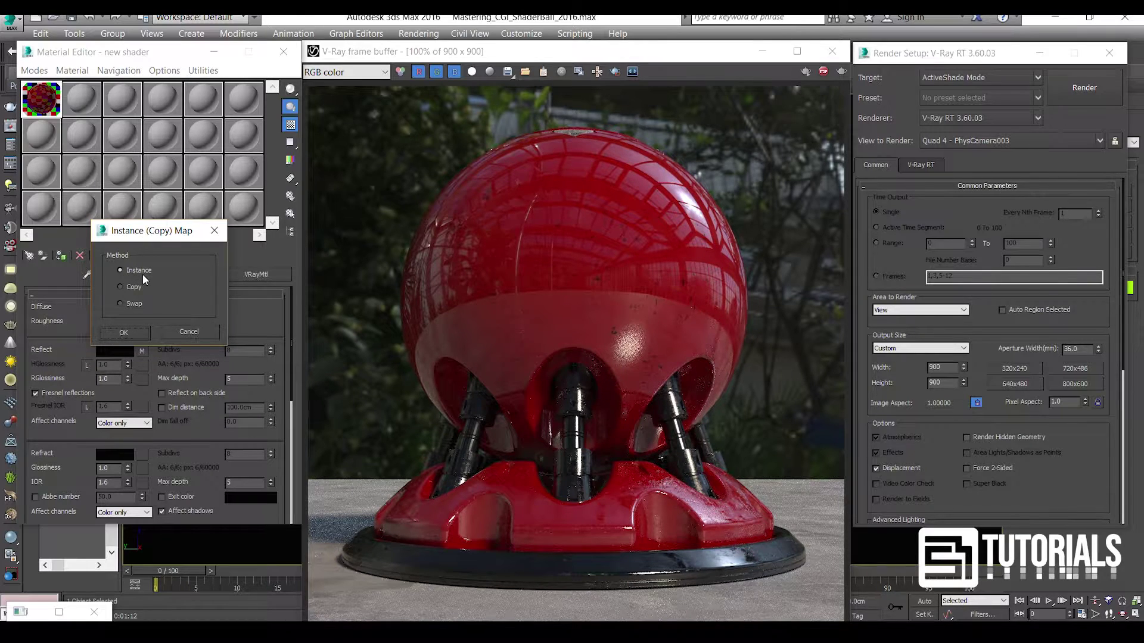
click(128, 334)
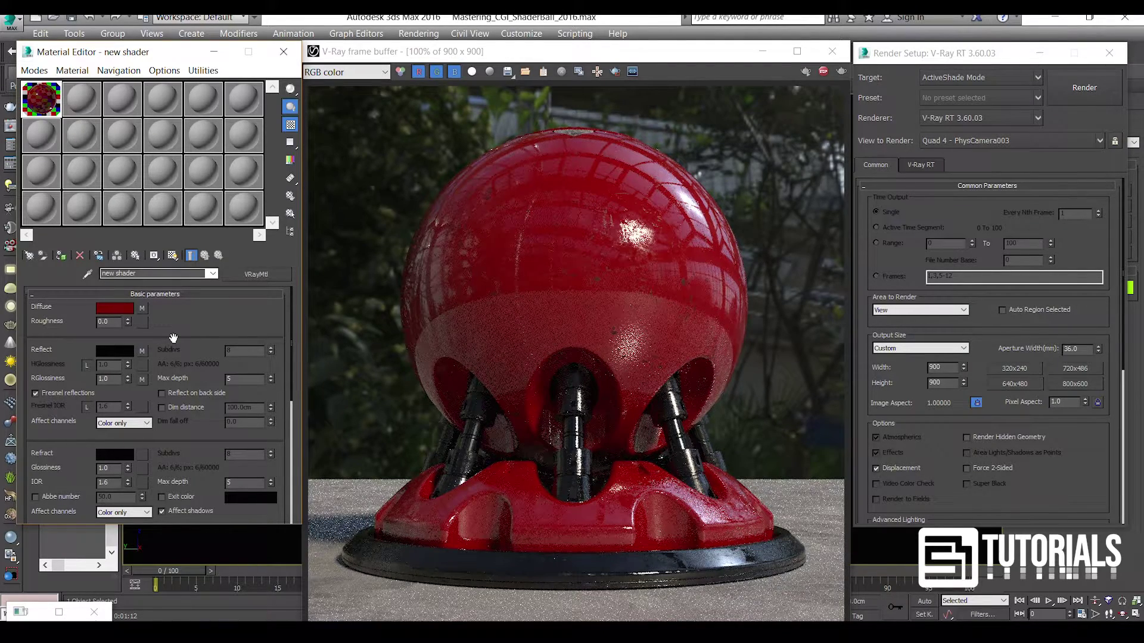
click(562, 289)
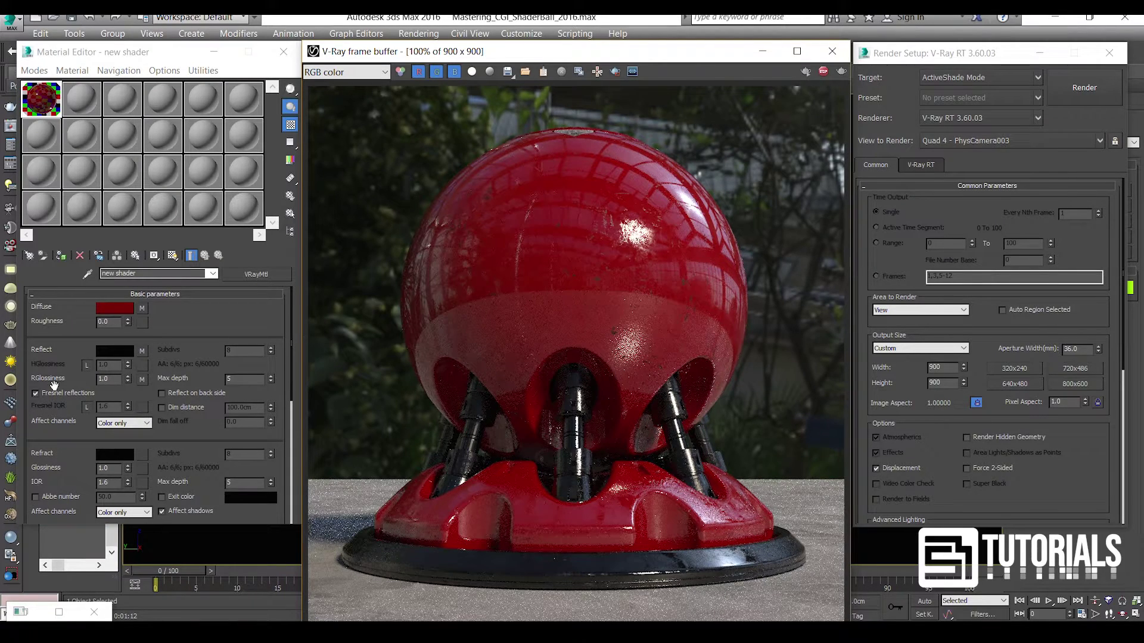
scroll(670, 289, up, 4)
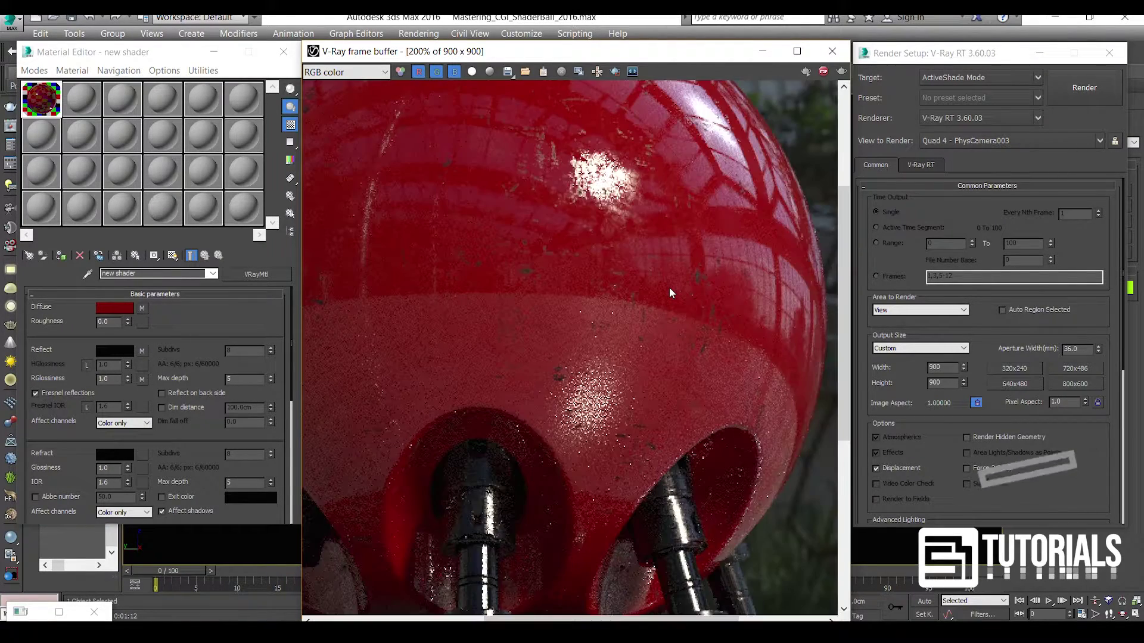
scroll(653, 312, down, 4)
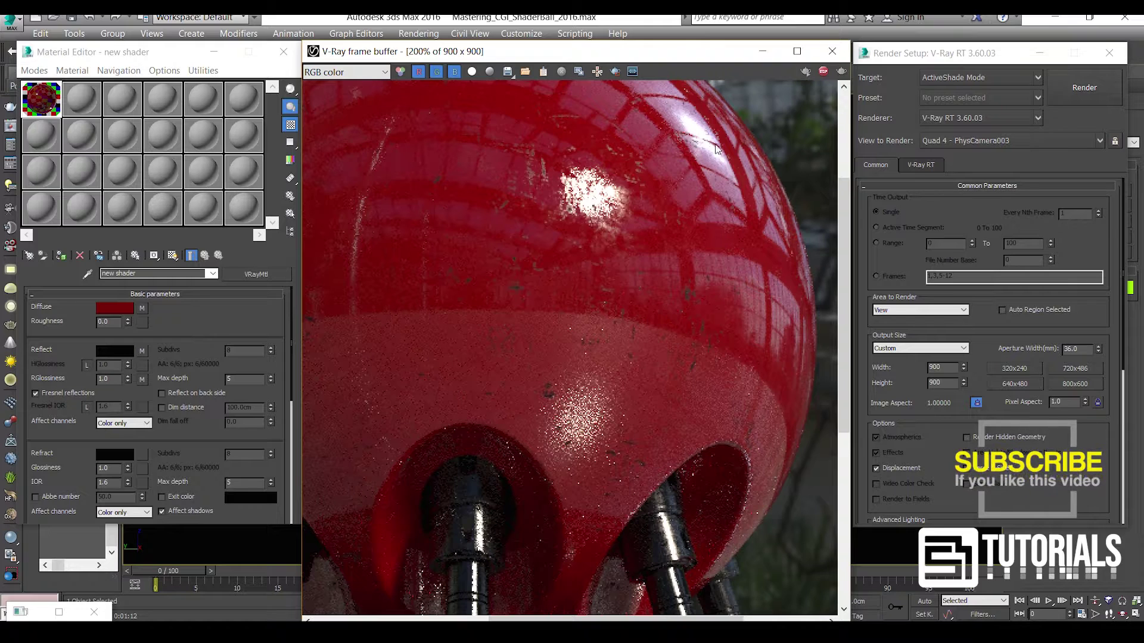
Step: Examine the scratches and dirt in the rendered sphere's highlights up close
scroll(707, 133, up, 4)
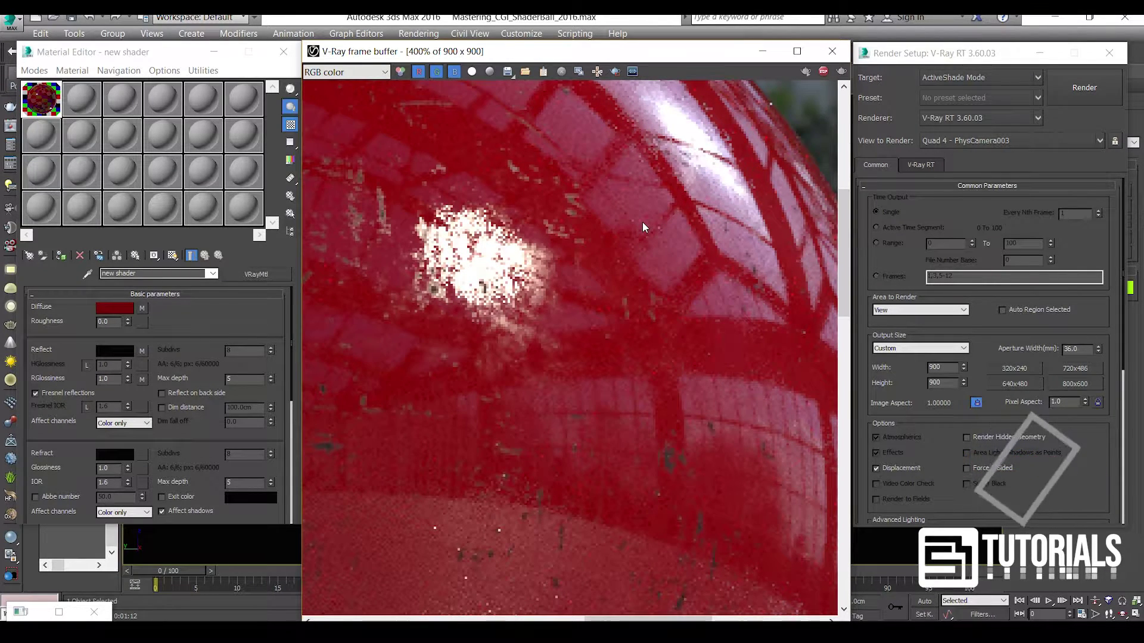
scroll(642, 216, down, 2)
scroll(642, 216, down, 2)
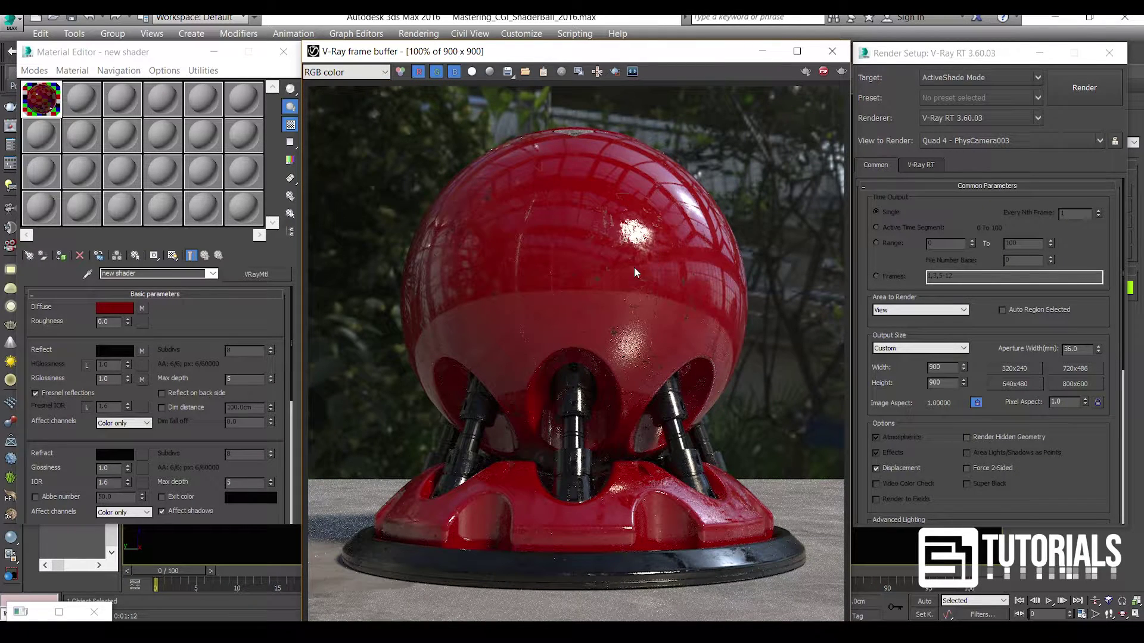
Step: Open an enlarged sample preview of the new shader and try an opacity of 85 on Layer 2 of the reflect composite
double_click(45, 100)
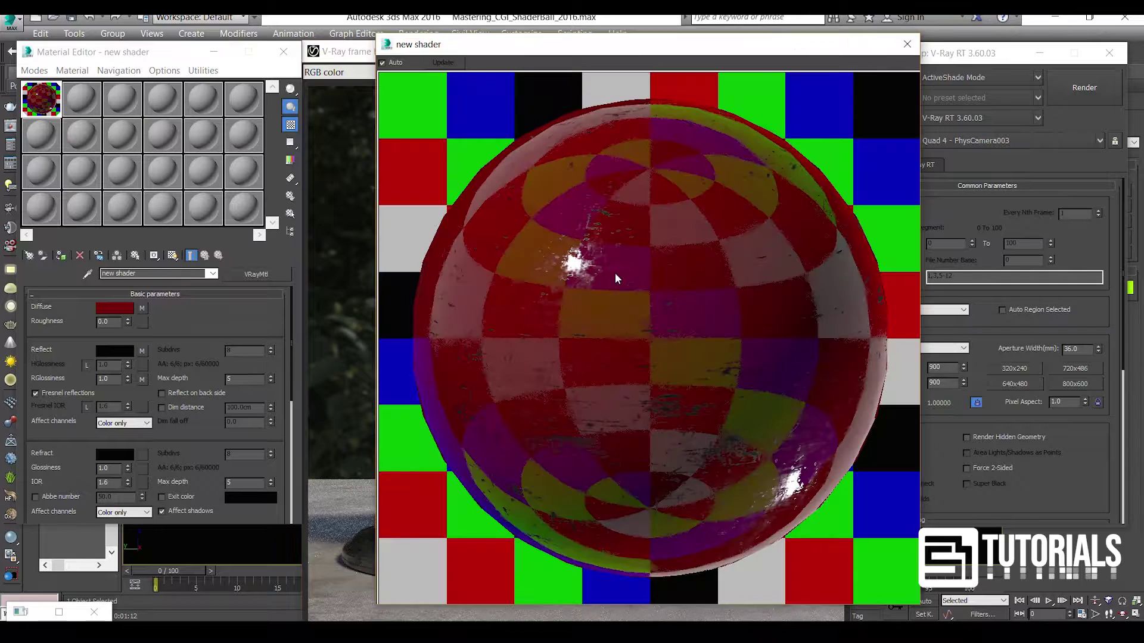
drag(657, 54, 801, 52)
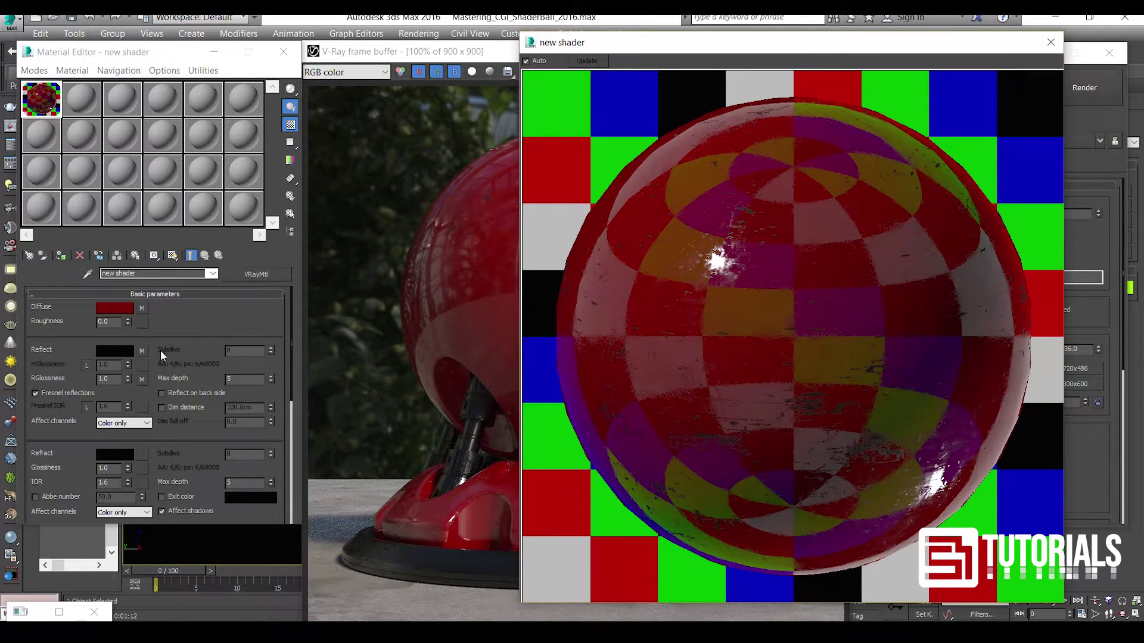
click(142, 351)
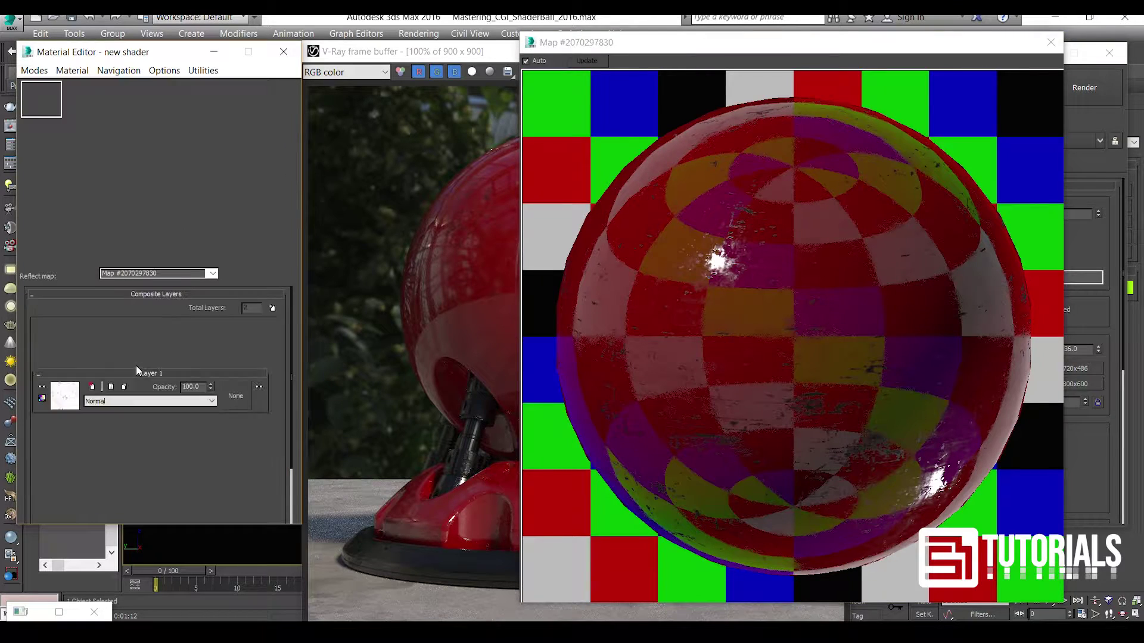
double_click(202, 338)
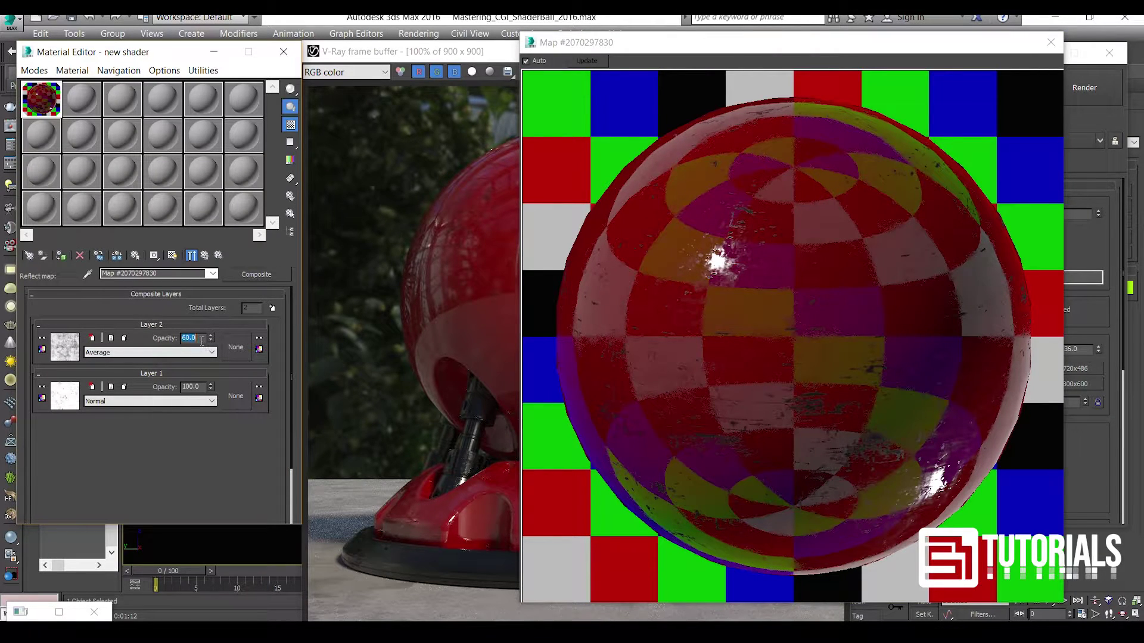
text(85)
key(Return)
click(687, 326)
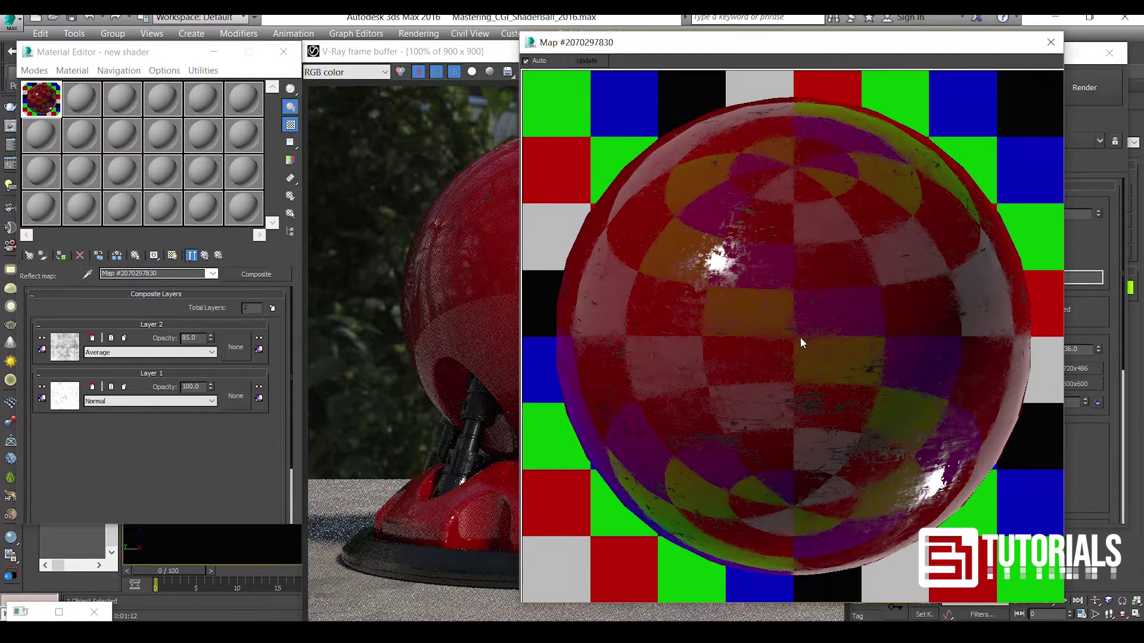
Step: Try an opacity of 90 on Layer 2 of the reflect composite and return to the shader's basic parameters
click(201, 339)
text(90)
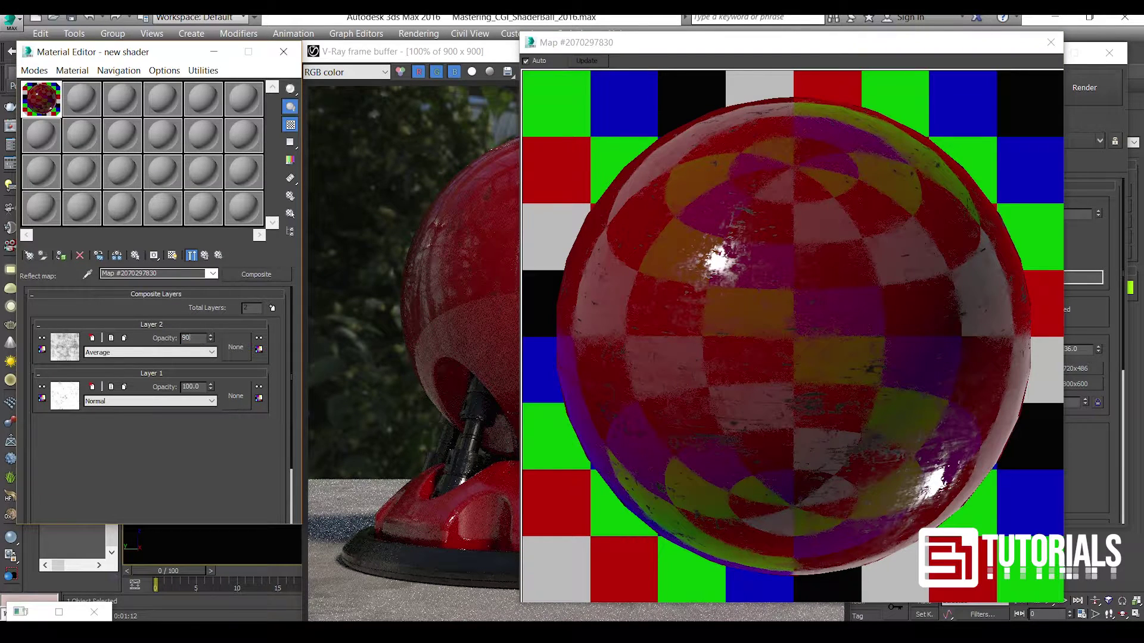
key(Return)
click(642, 376)
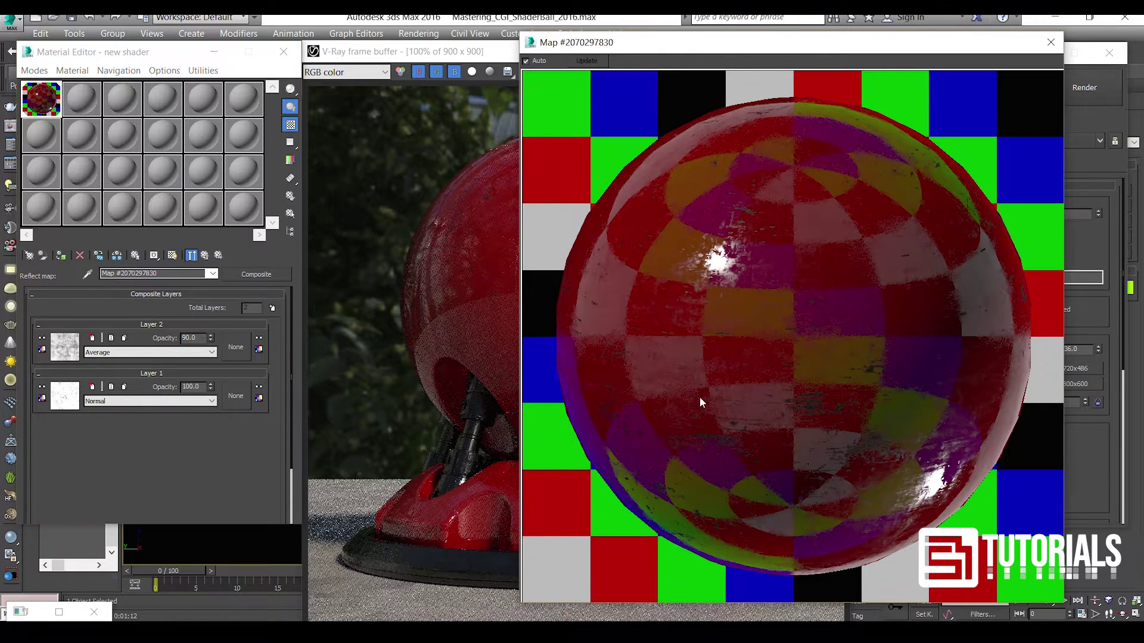
click(205, 255)
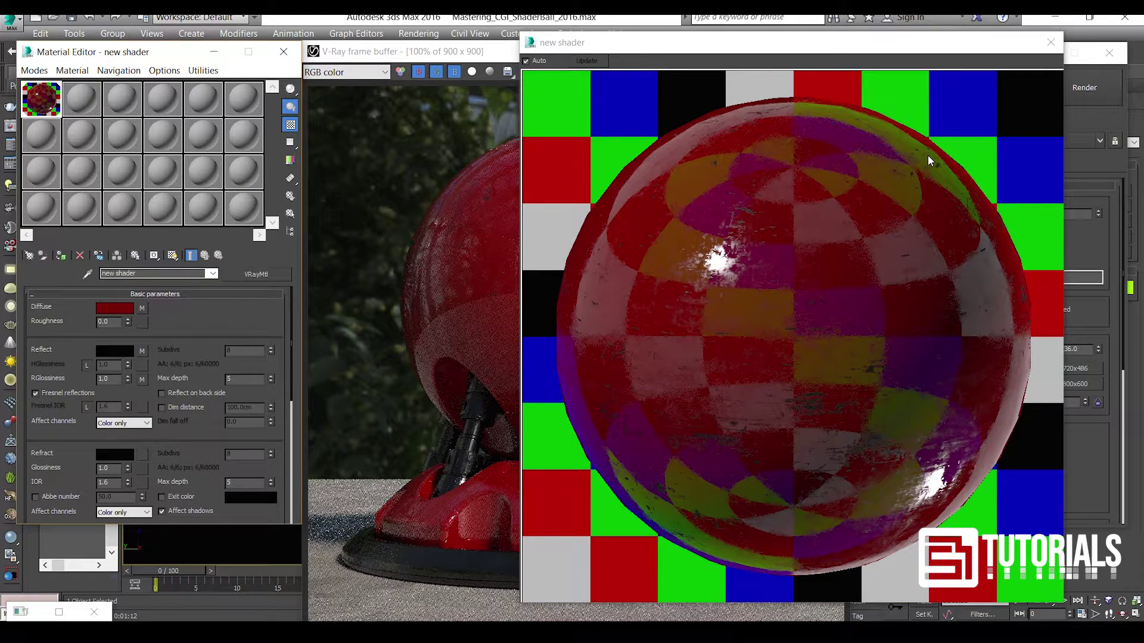
Step: Close the enlarged sample preview and inspect the scratches and reflections on the rendered sphere
click(1057, 45)
click(666, 262)
scroll(591, 248, up, 1)
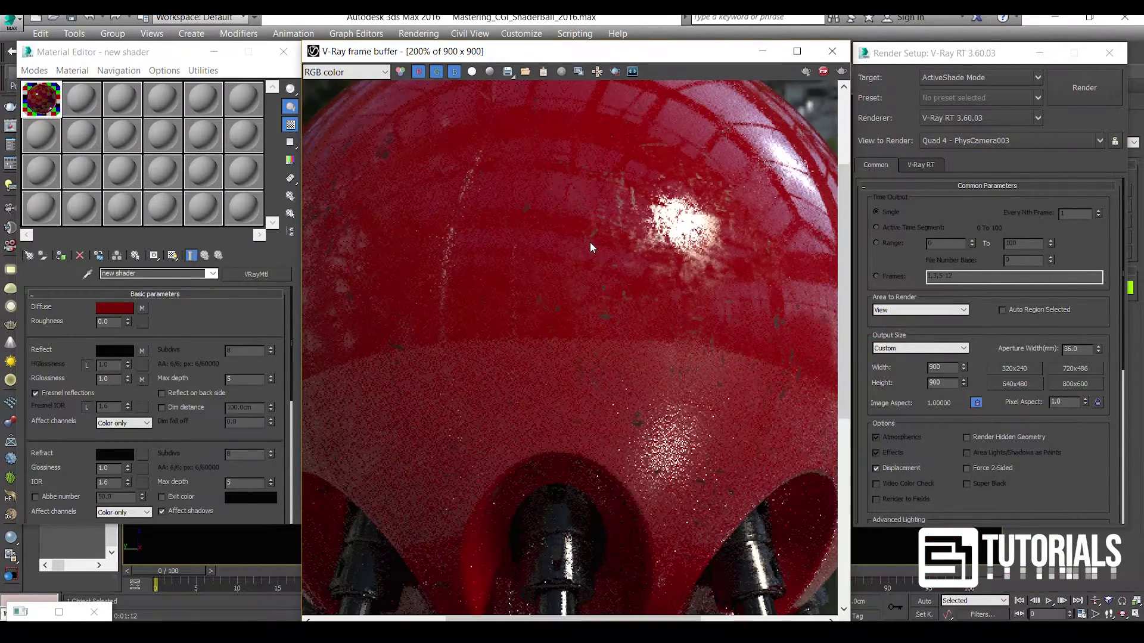
scroll(544, 243, up, 4)
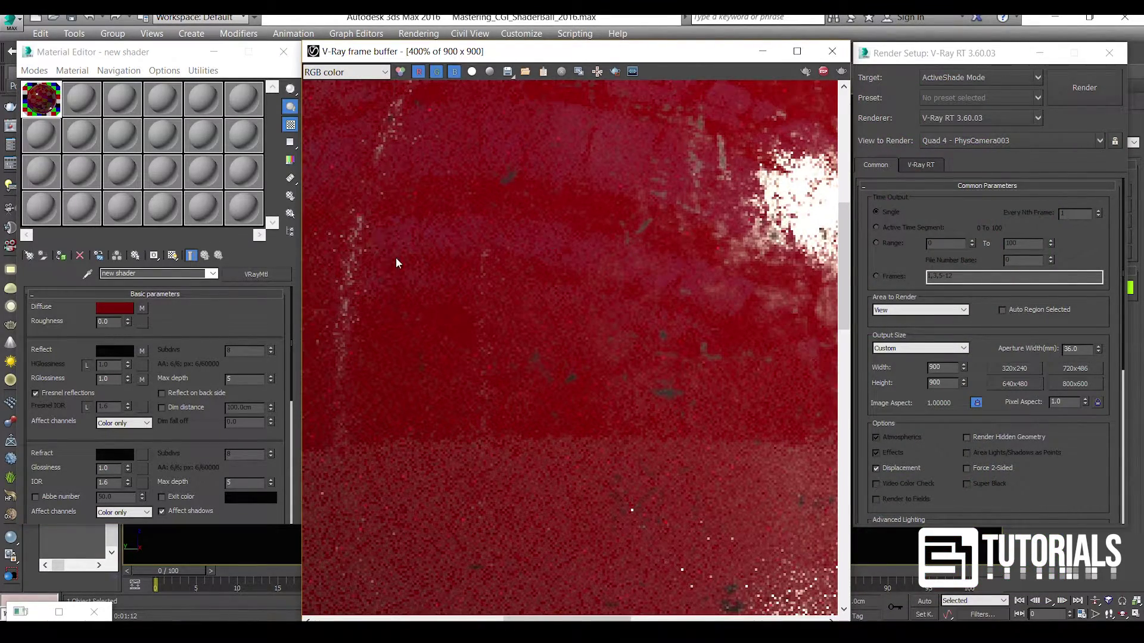
scroll(560, 253, down, 2)
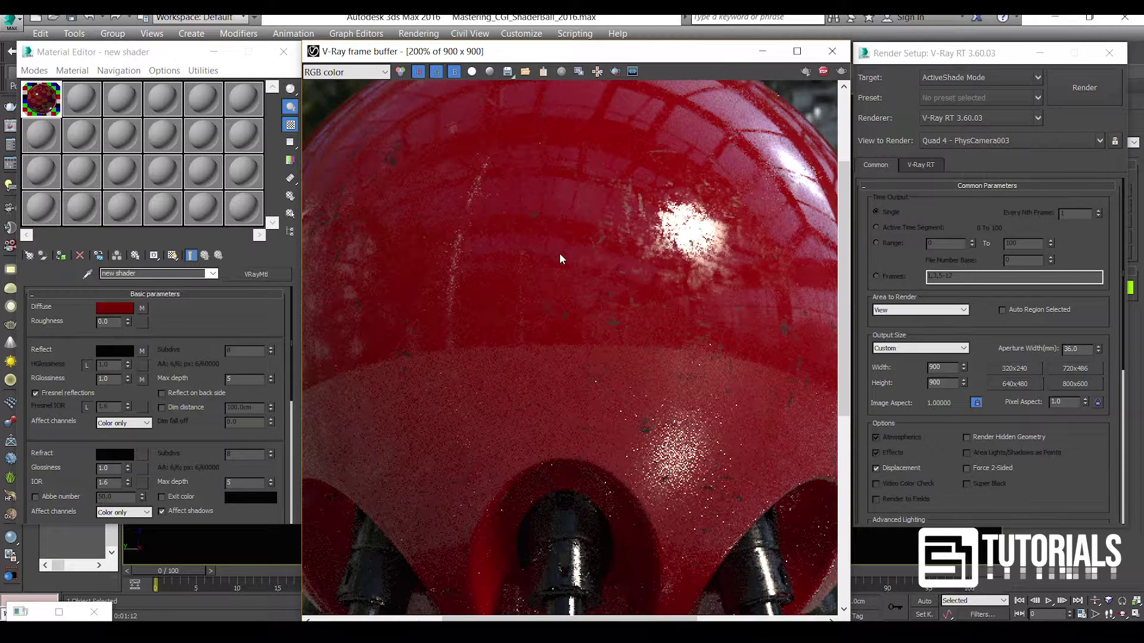
scroll(559, 259, down, 1)
Step: Set the Affect channels option of the shader's reflection to All channels
click(200, 320)
click(146, 424)
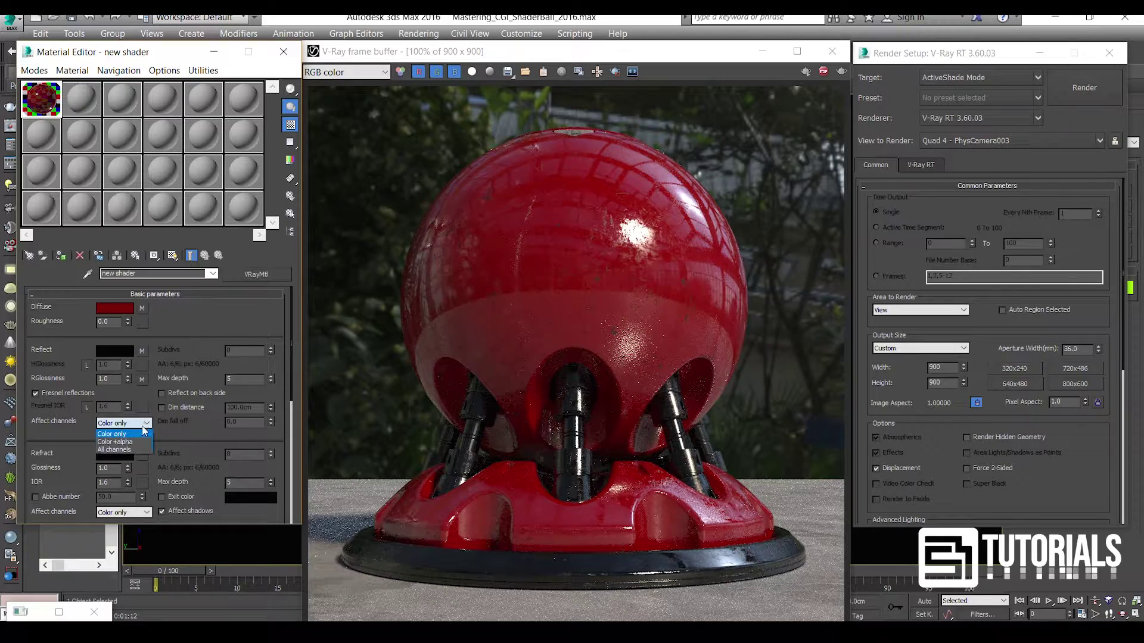
click(134, 451)
Step: Set the shader's BRDF type to Ward and check the highlights in an enlarged sample preview
scroll(189, 363, down, 3)
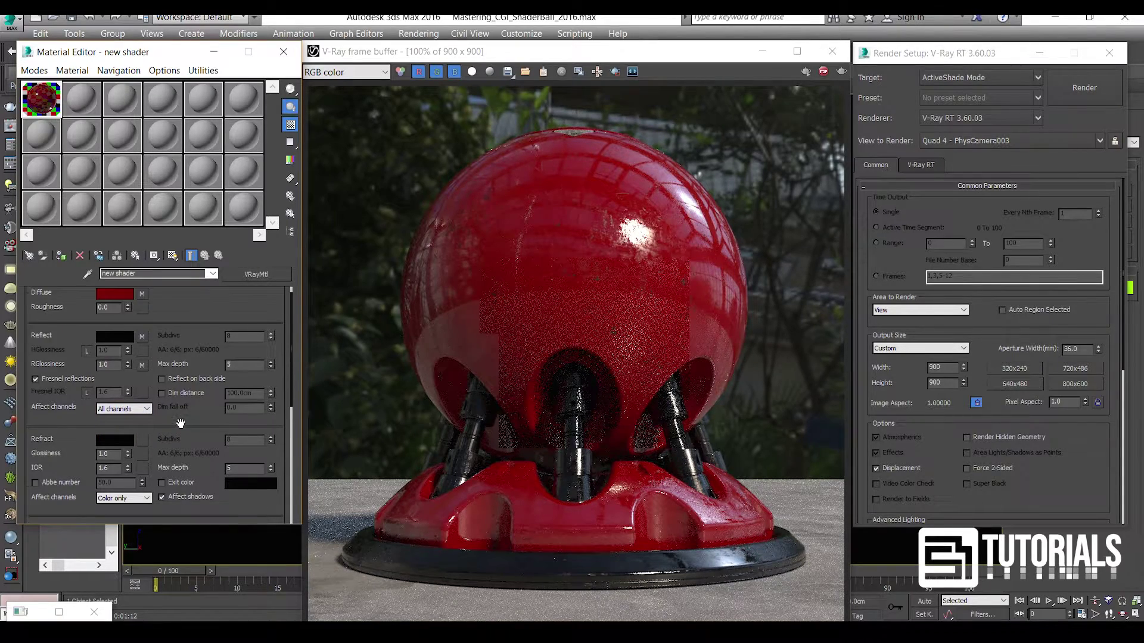
drag(189, 363, 199, 217)
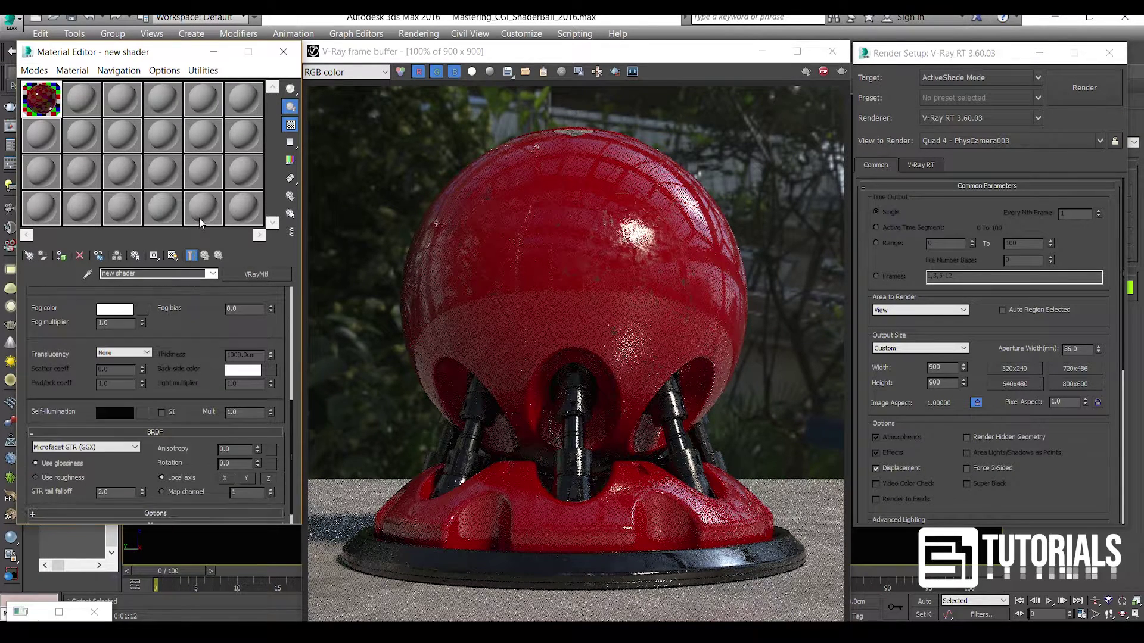
drag(131, 468, 129, 449)
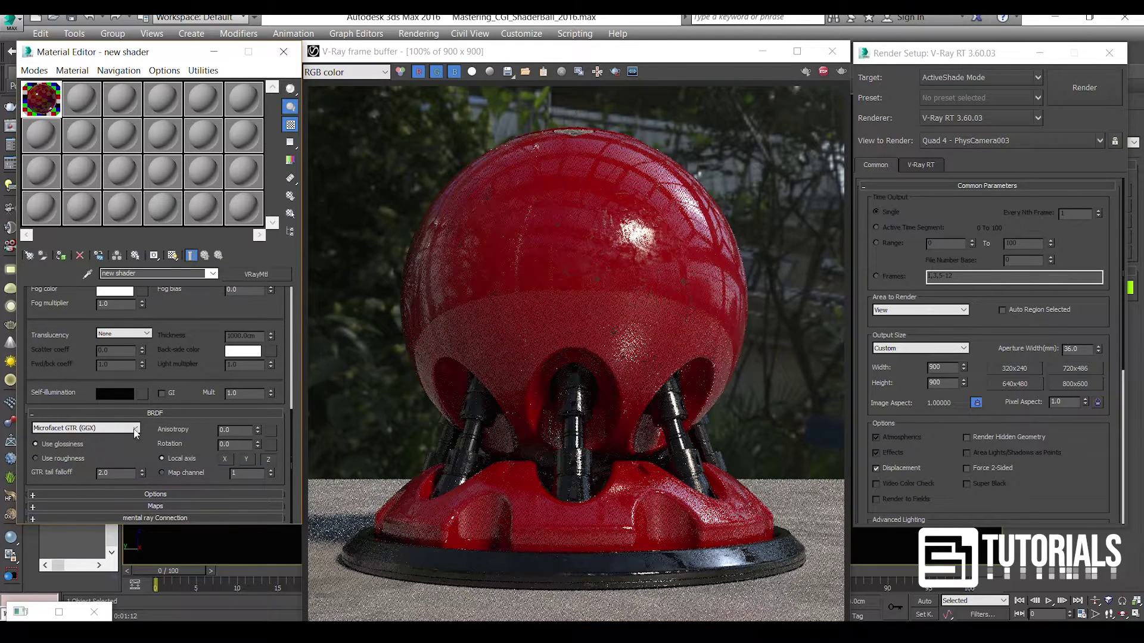
double_click(41, 101)
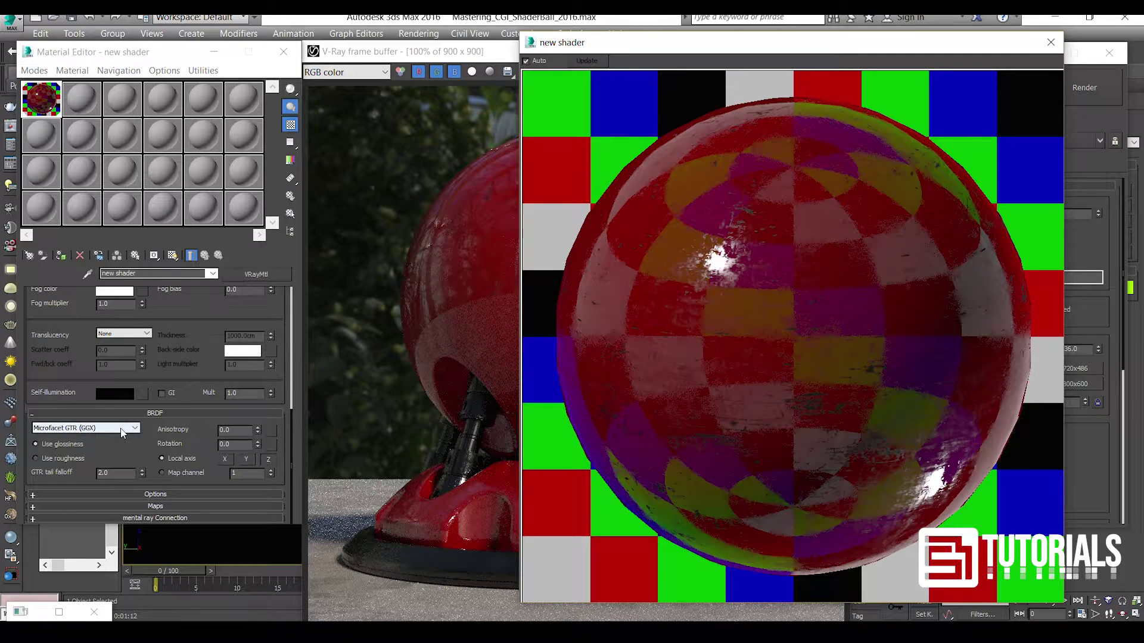
click(122, 432)
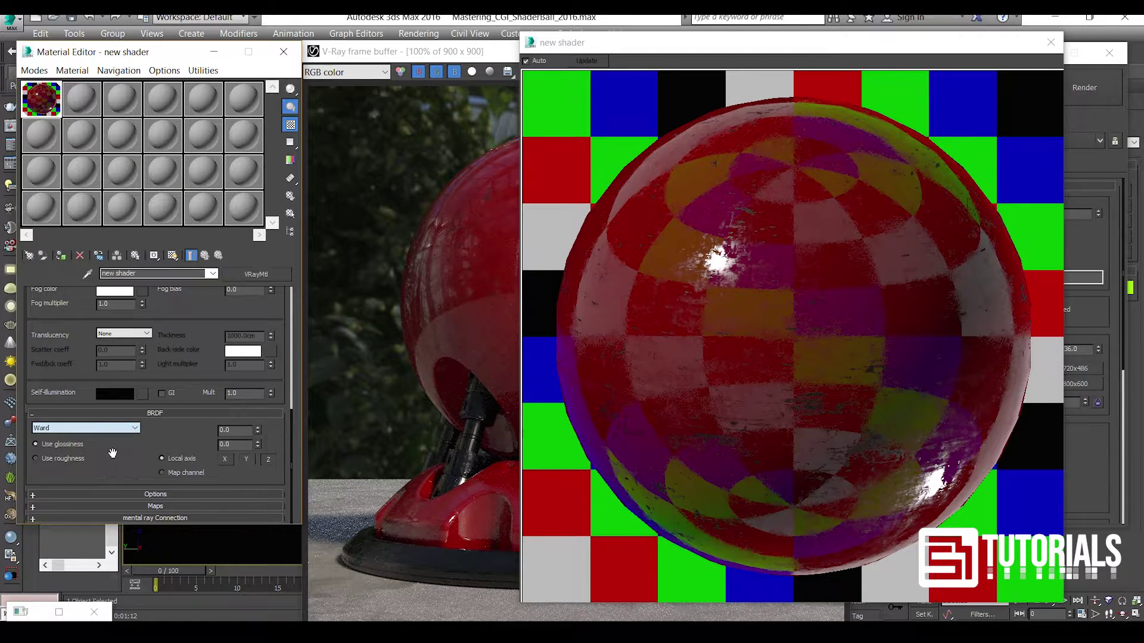
click(113, 455)
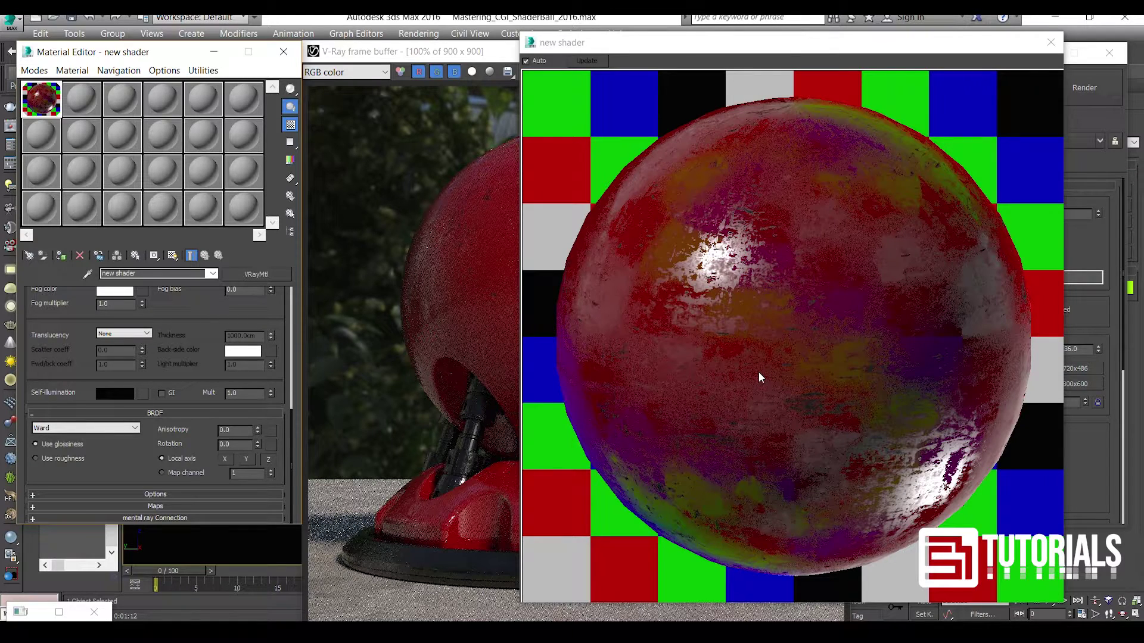
click(828, 331)
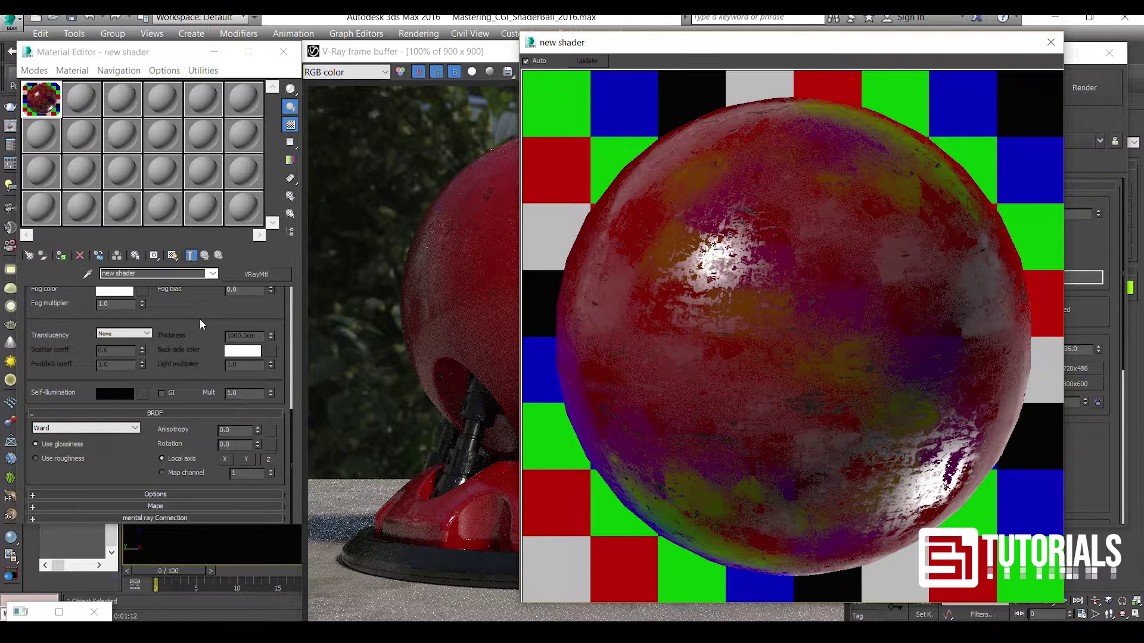
Step: Set the opacity of Layer 2 in the shader's reflect composite to 50
drag(199, 313, 174, 510)
scroll(182, 339, up, 2)
drag(192, 305, 181, 404)
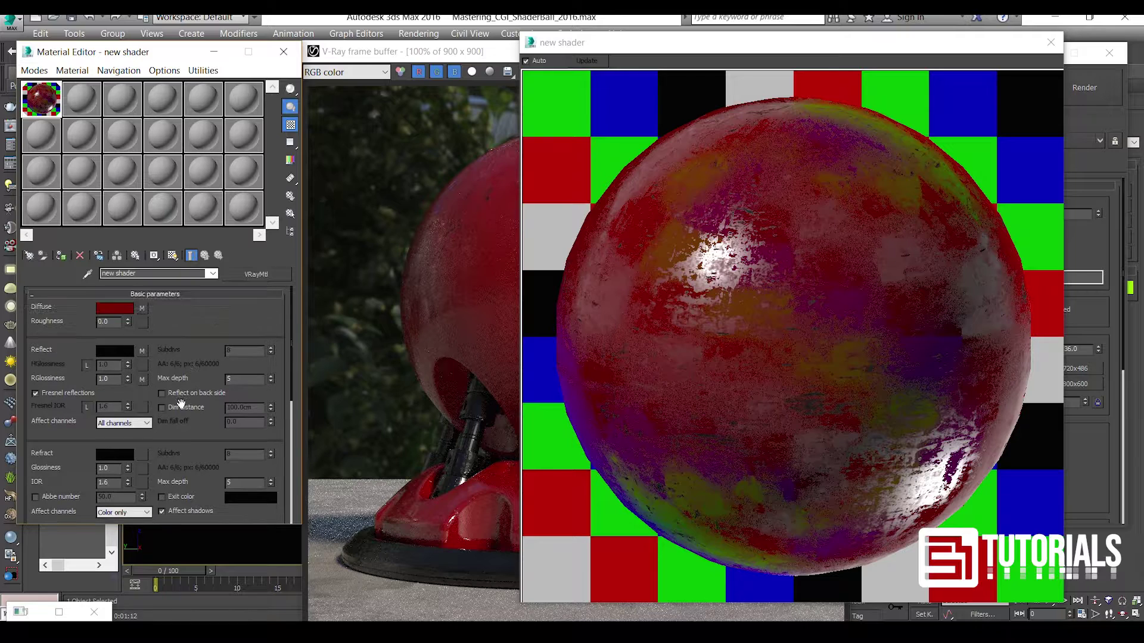
click(141, 350)
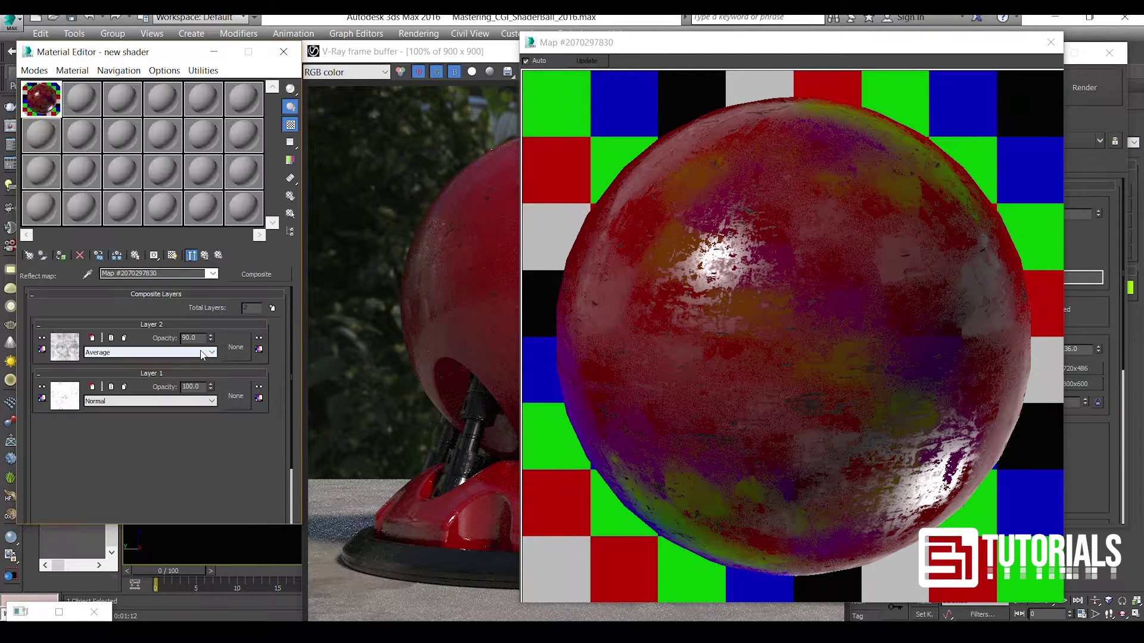
double_click(189, 337)
text(50)
key(Return)
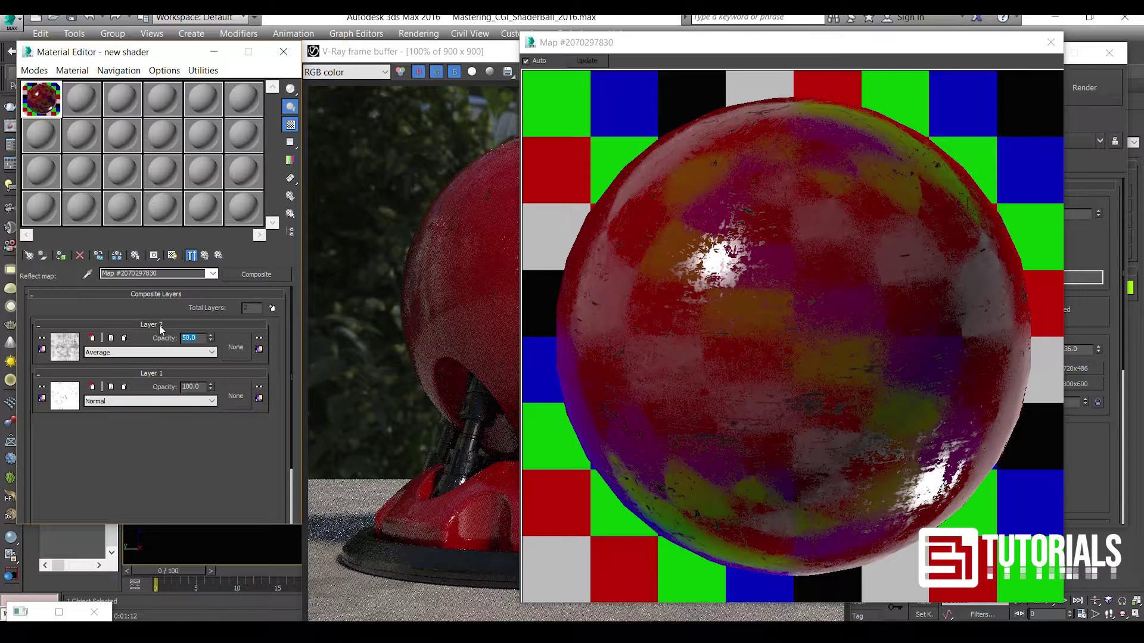
Step: Close the enlarged sample preview and examine the softened highlights and dirt on the rendered sphere
click(1051, 42)
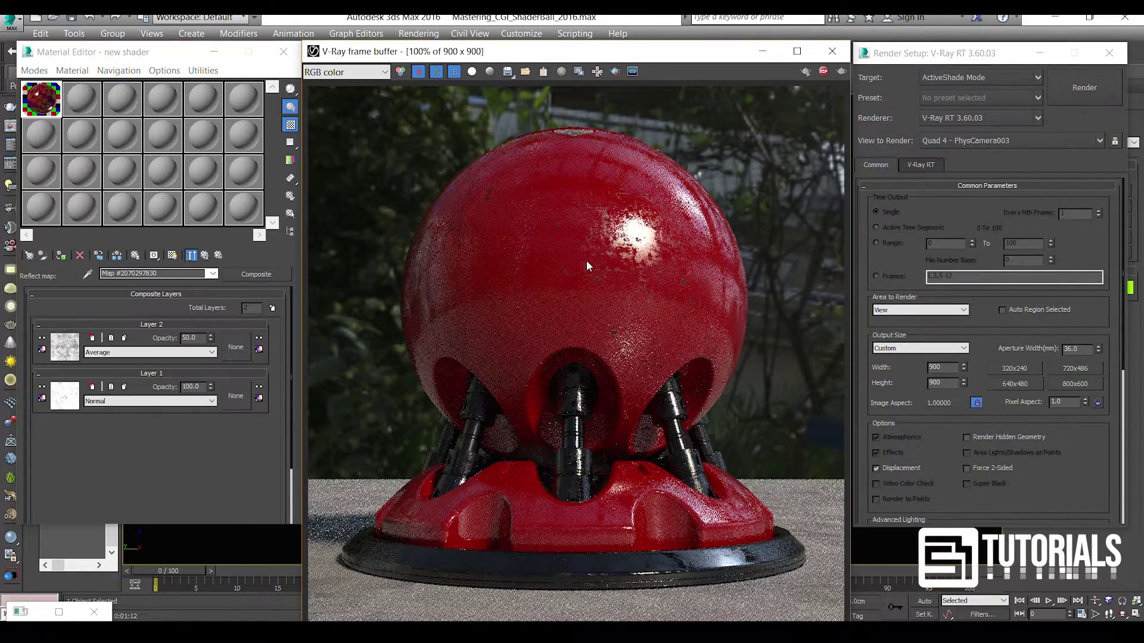
scroll(621, 291, up, 2)
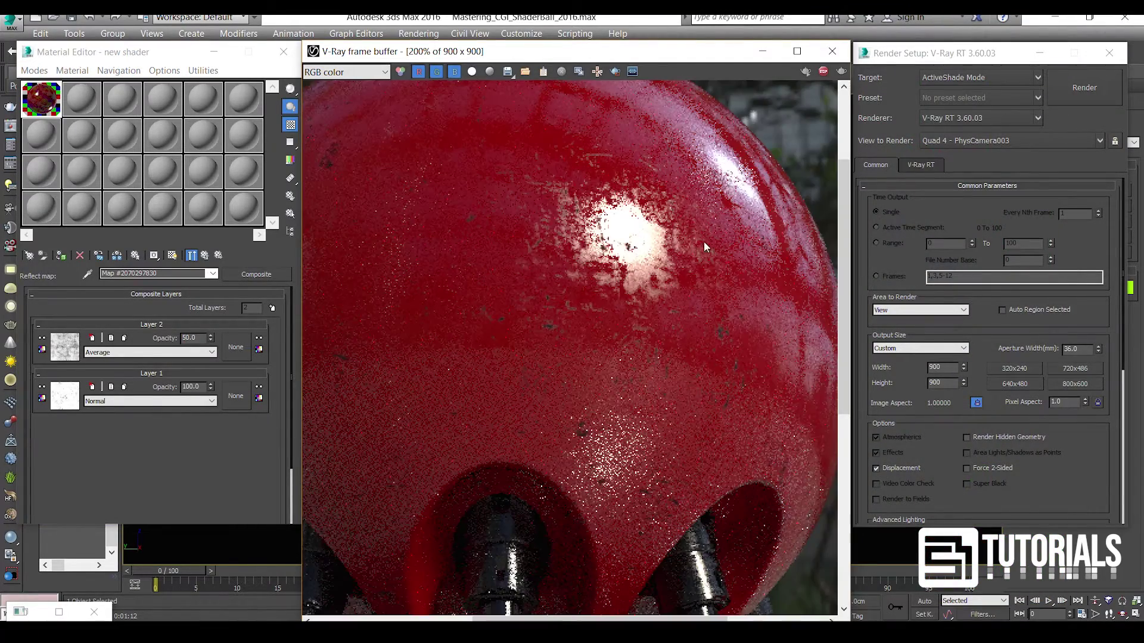
scroll(734, 287, down, 2)
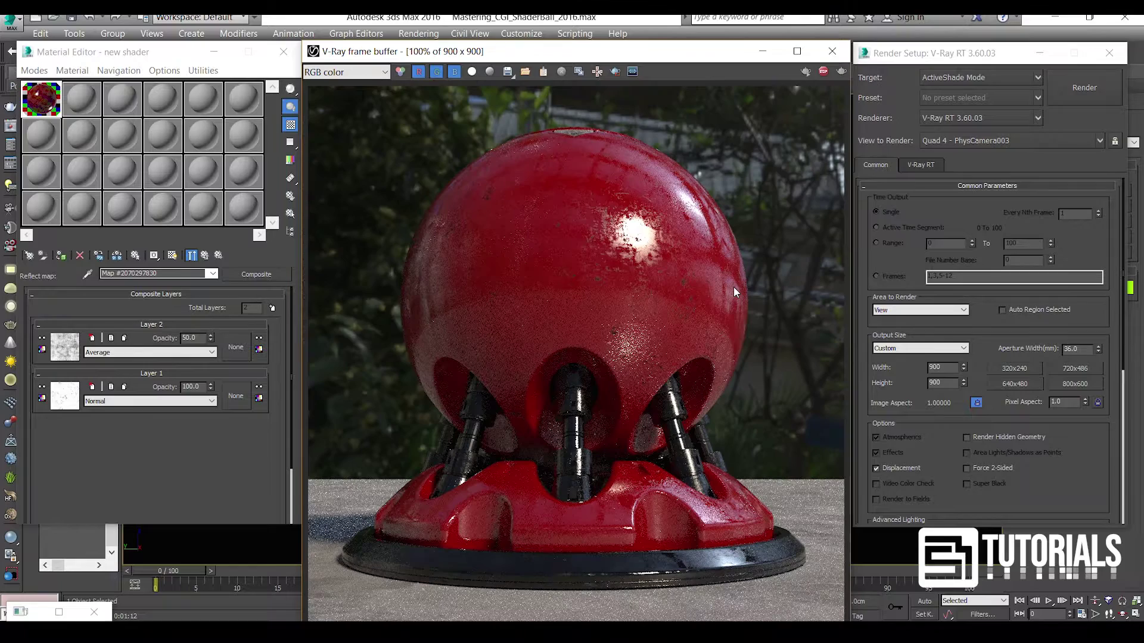
scroll(628, 164, up, 2)
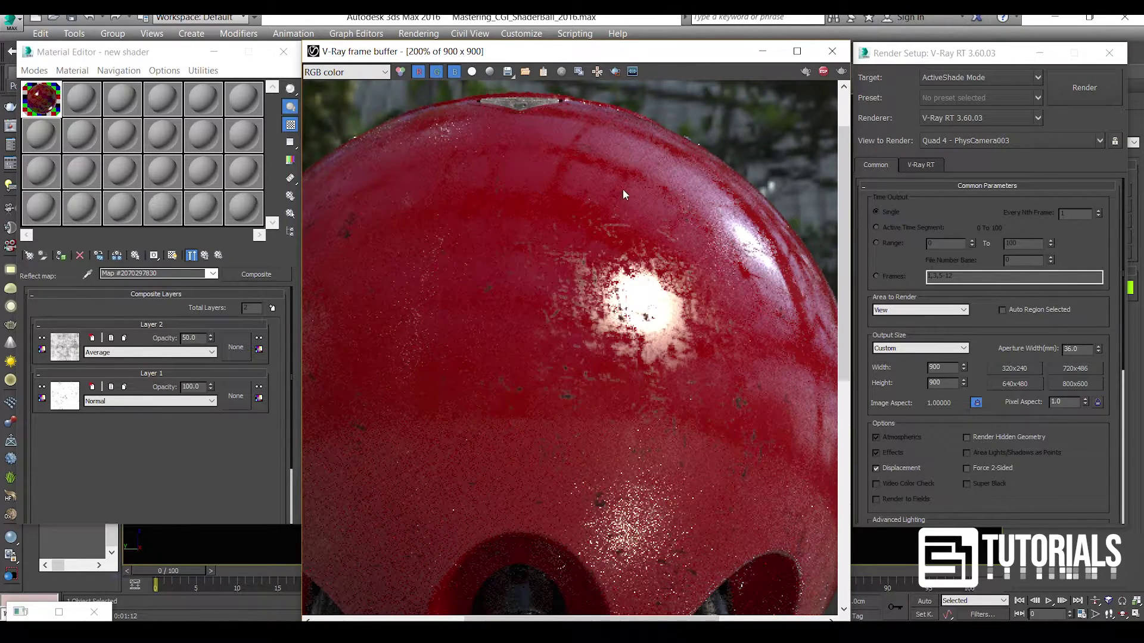
scroll(623, 195, down, 2)
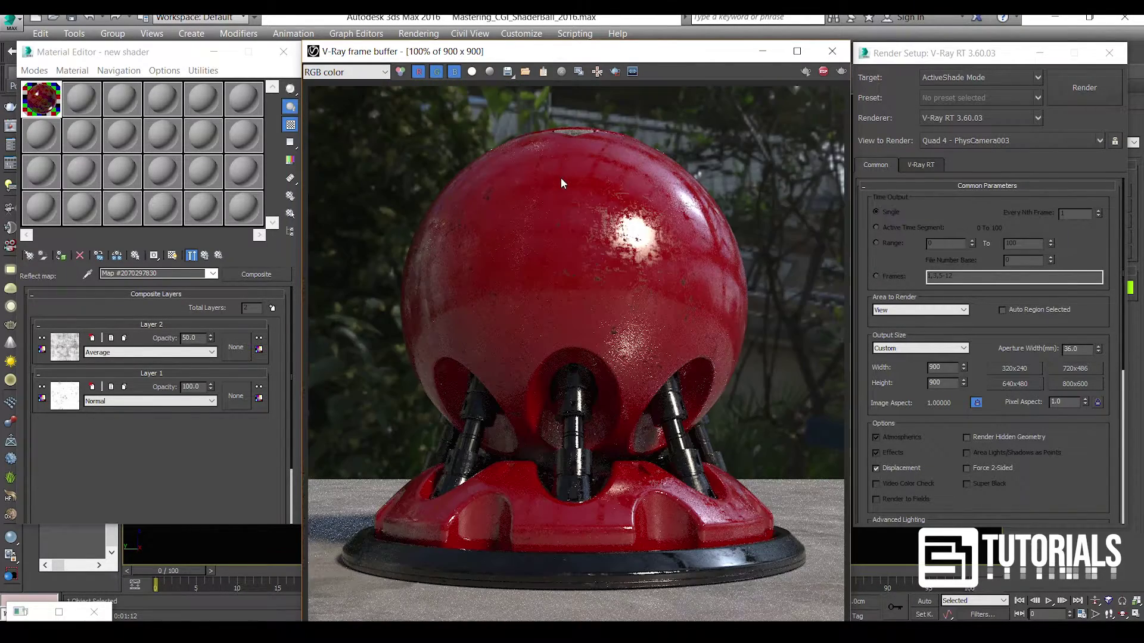
Step: Assign the scratch texture 29_005_scratches_003_random_scratches2.jpg to the shader's Bump map slot
click(206, 255)
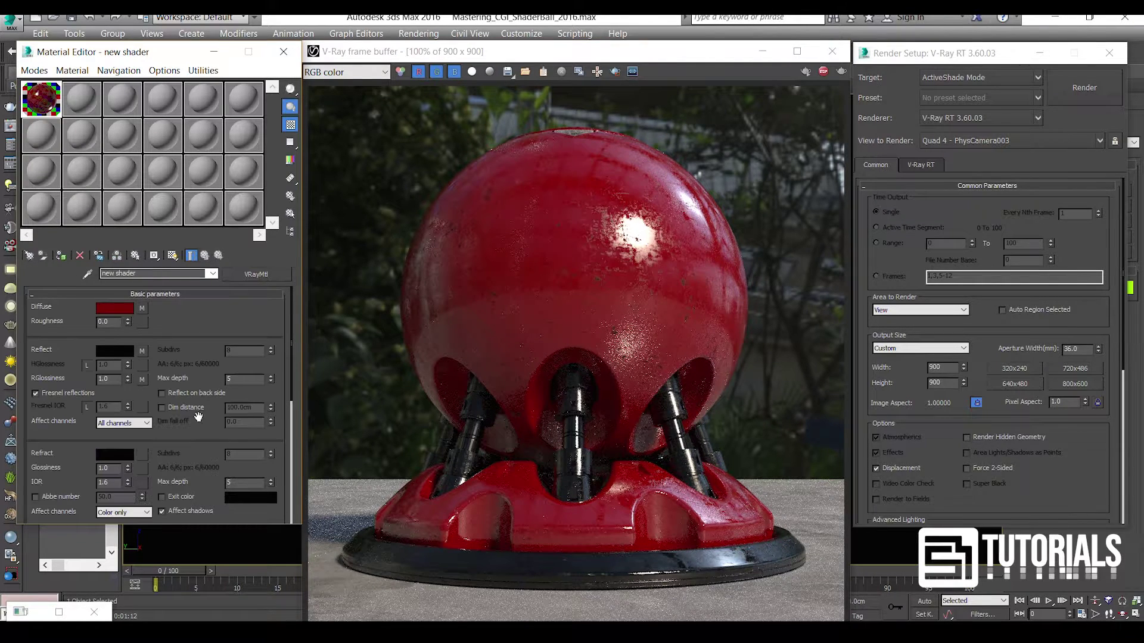
drag(194, 432, 198, 138)
click(149, 494)
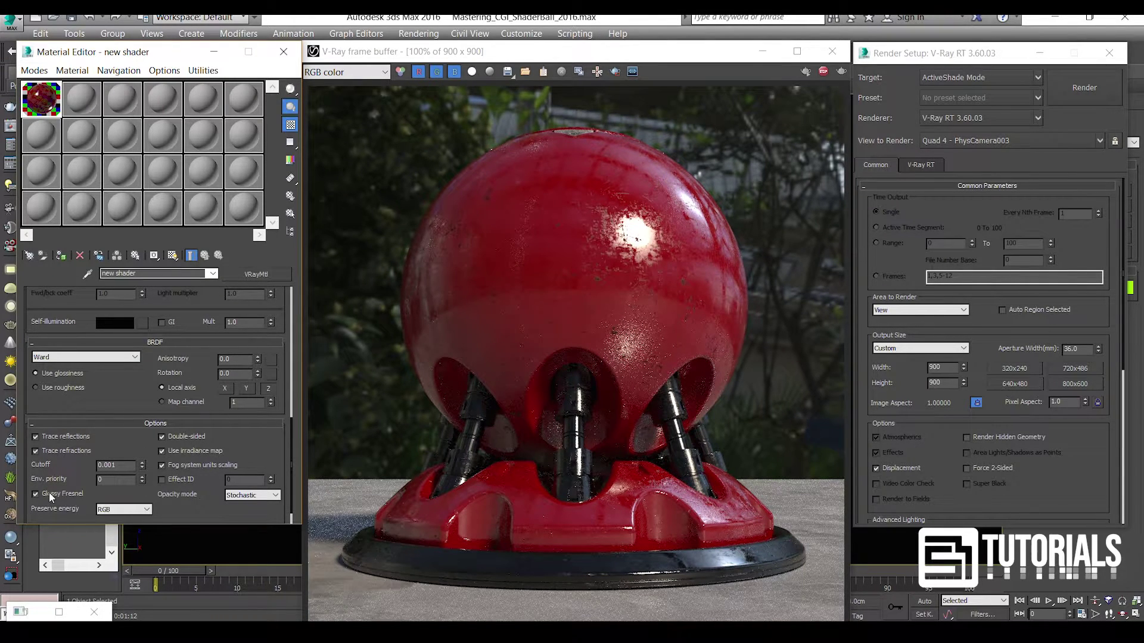
click(136, 423)
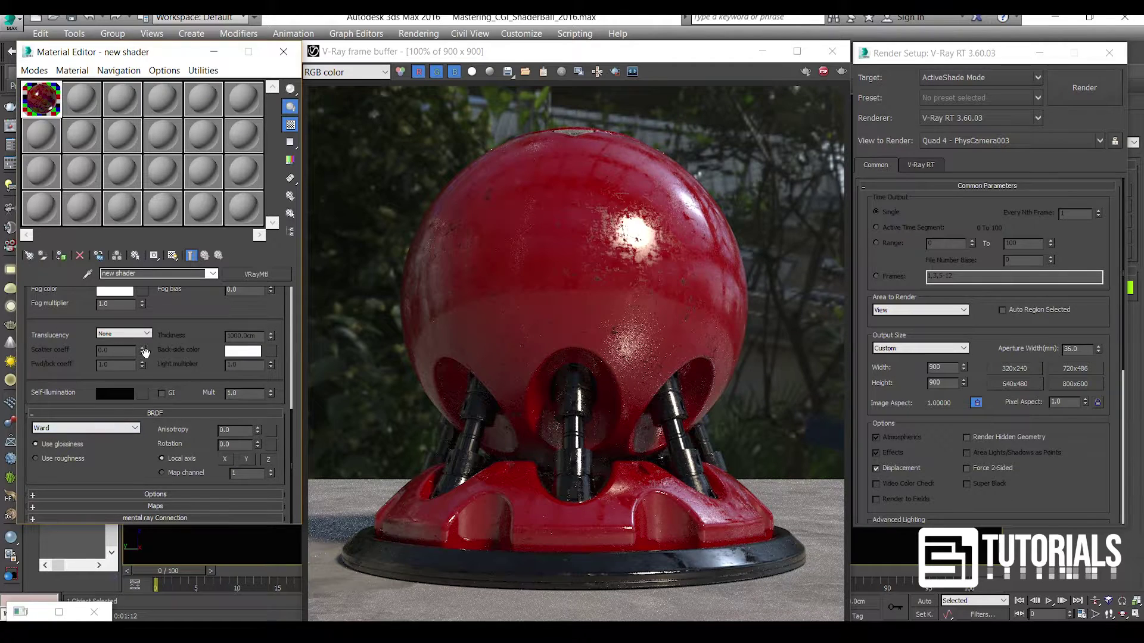
click(162, 506)
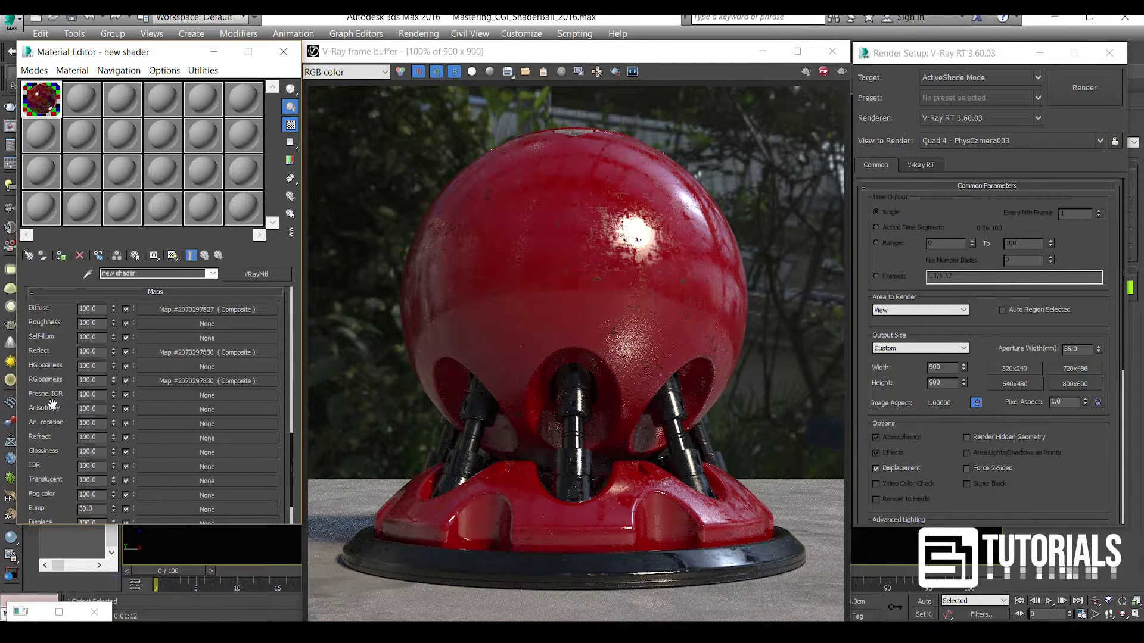
drag(50, 404, 64, 293)
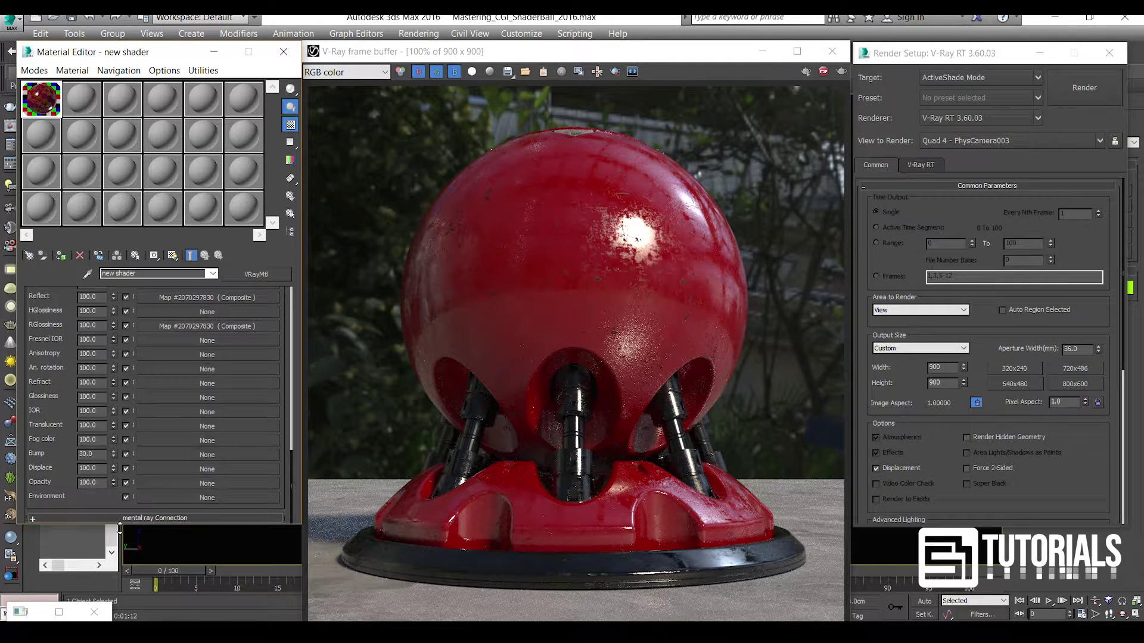
click(162, 632)
drag(612, 203, 146, 456)
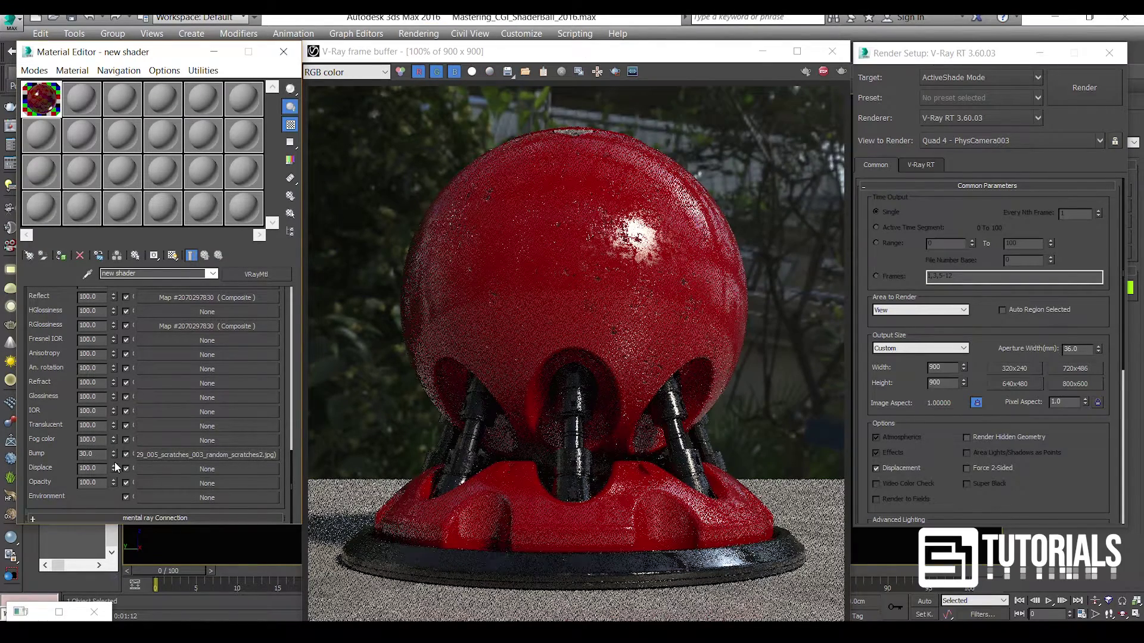
Step: Set the shader's Bump amount to 5 and check the softened scratches on the rendered sphere up close
double_click(96, 455)
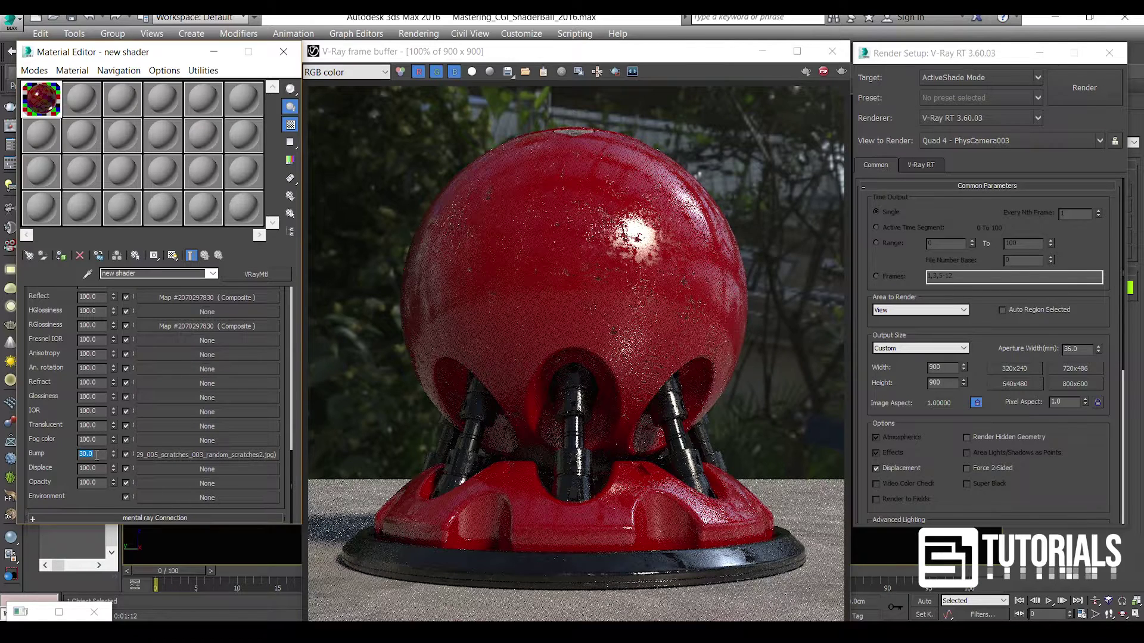
key(Return)
click(609, 289)
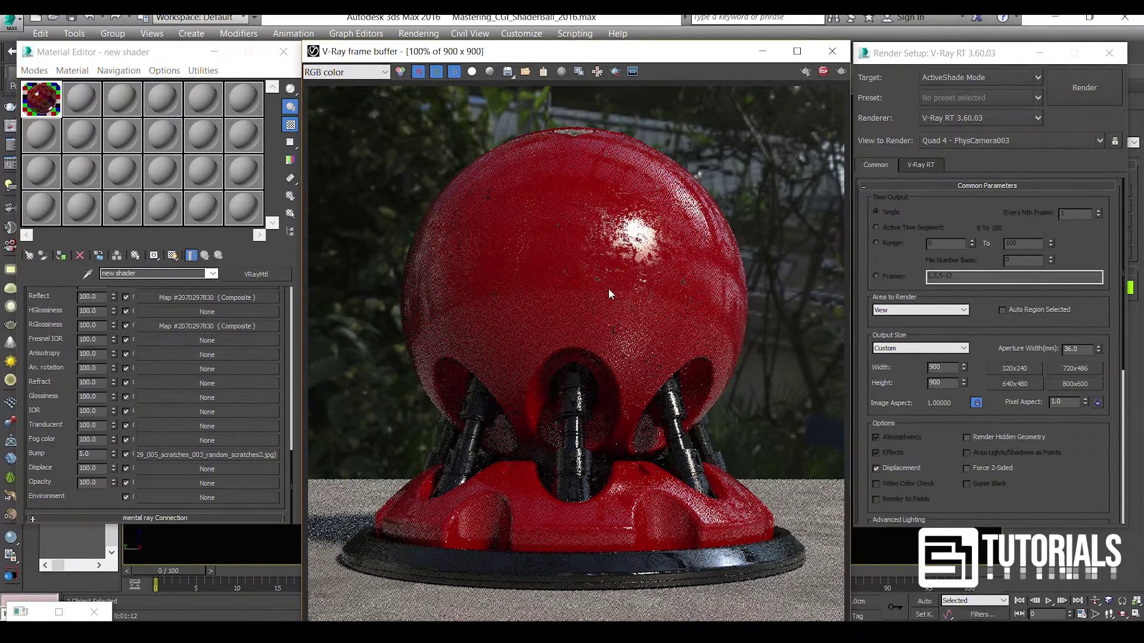
scroll(639, 308, up, 1)
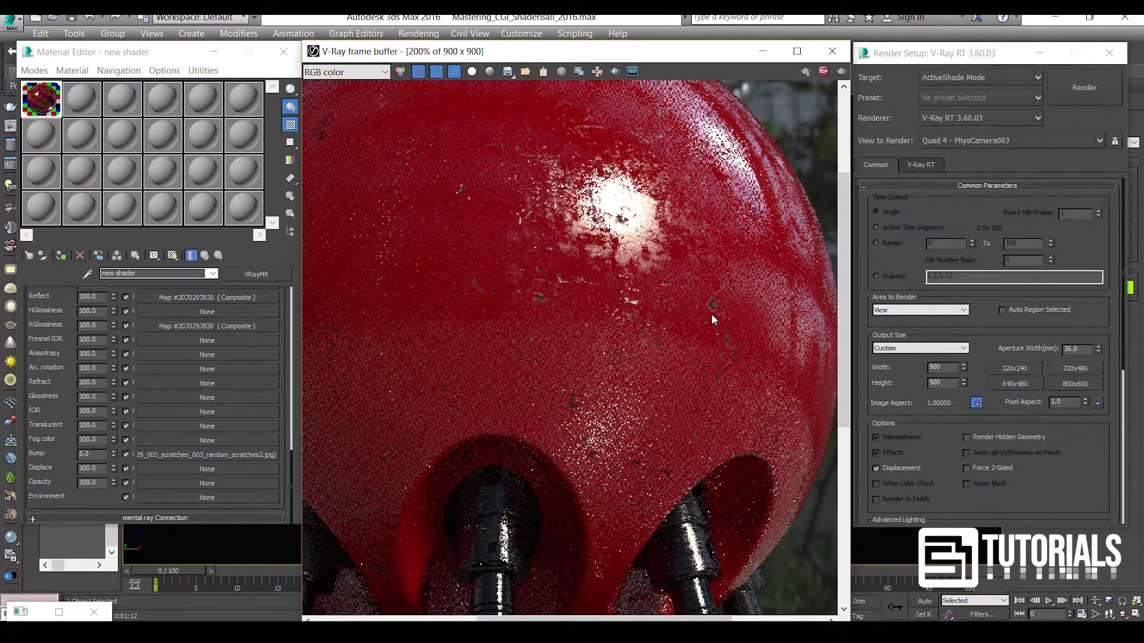
scroll(712, 315, up, 1)
scroll(712, 314, down, 1)
scroll(712, 314, down, 1)
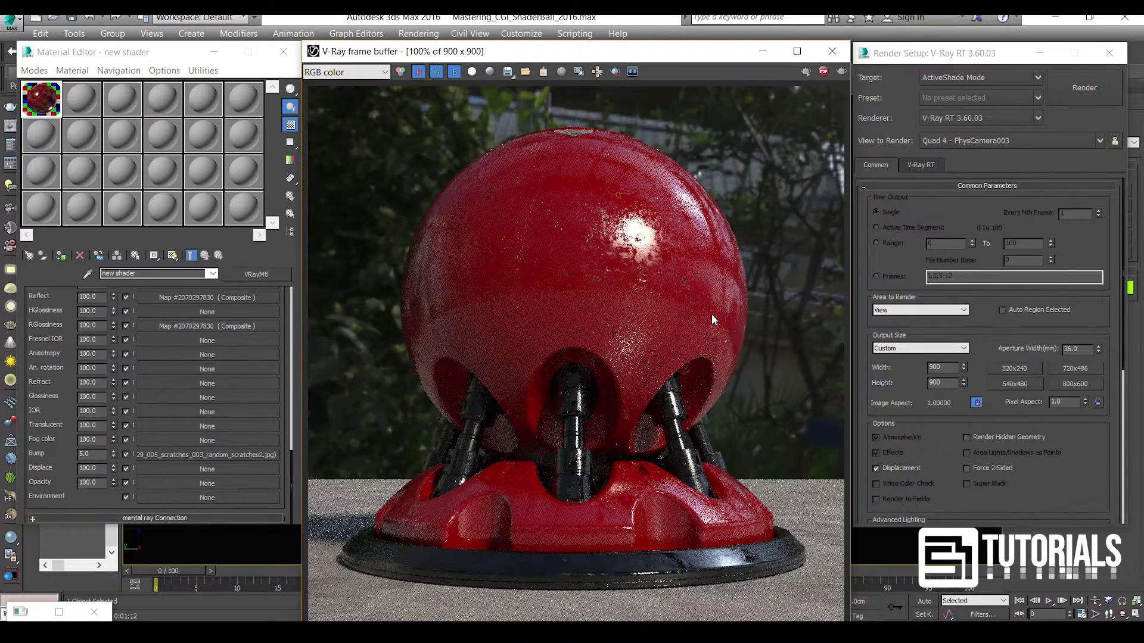
click(59, 414)
scroll(59, 414, up, 2)
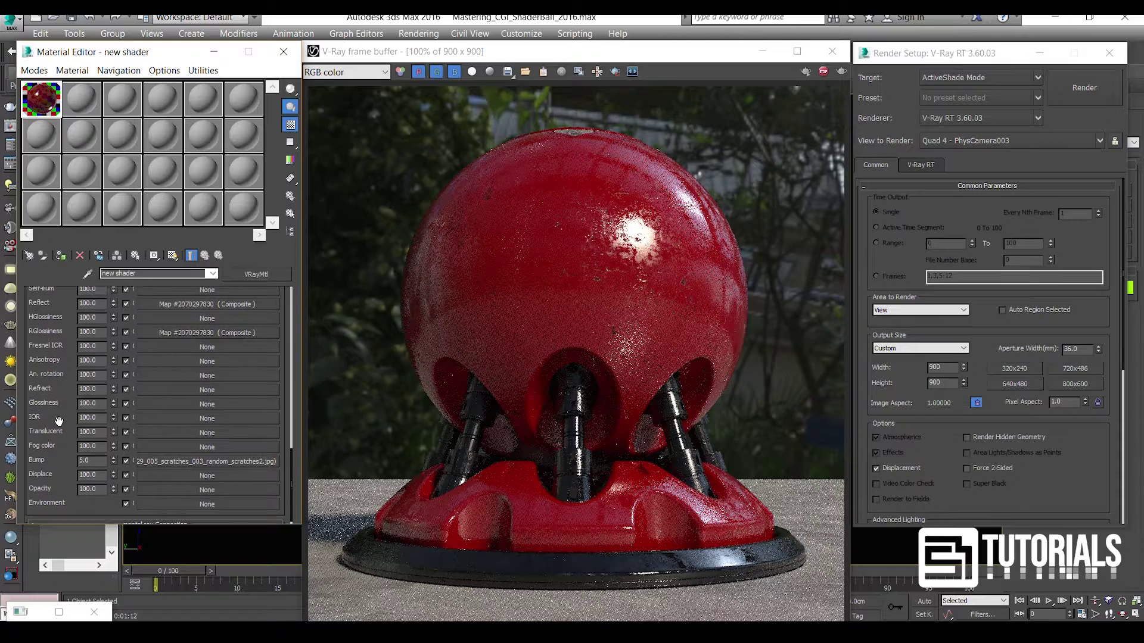
scroll(58, 420, down, 1)
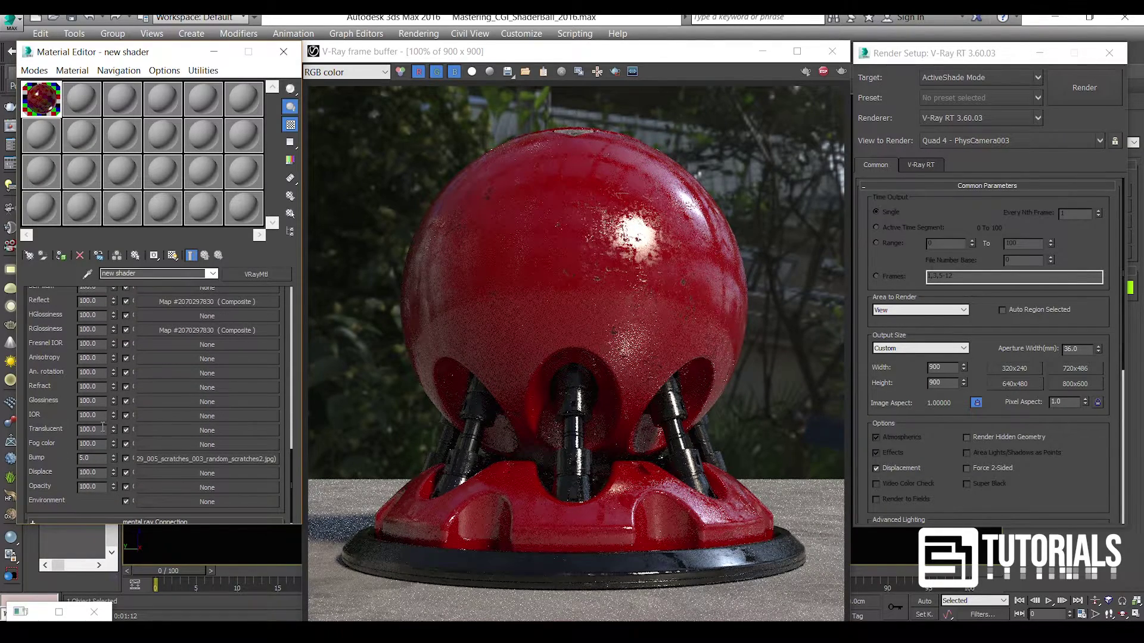
Step: Stop the interactive render, switch the render target to Production Rendering Mode and open the V-Ray image sampler settings
click(585, 316)
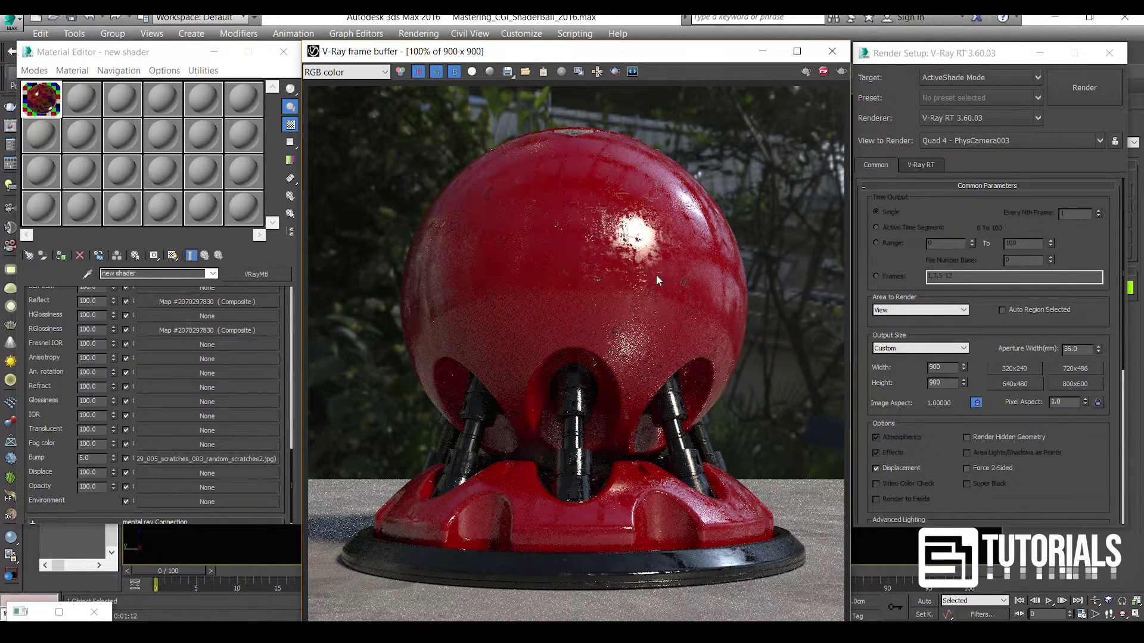
click(825, 76)
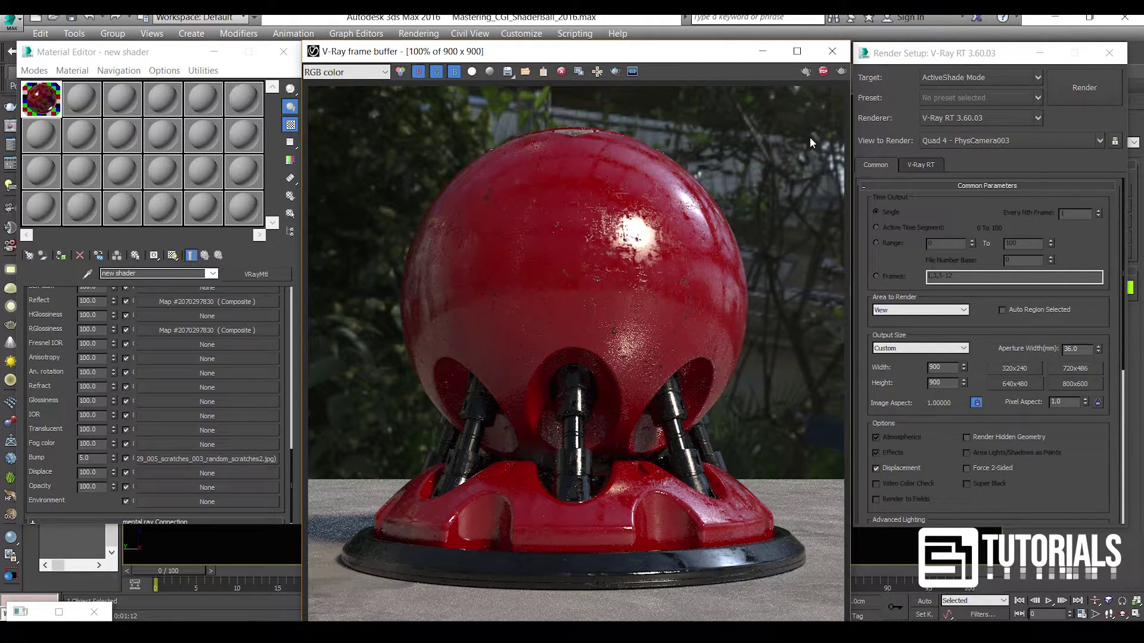
click(1017, 77)
click(1011, 93)
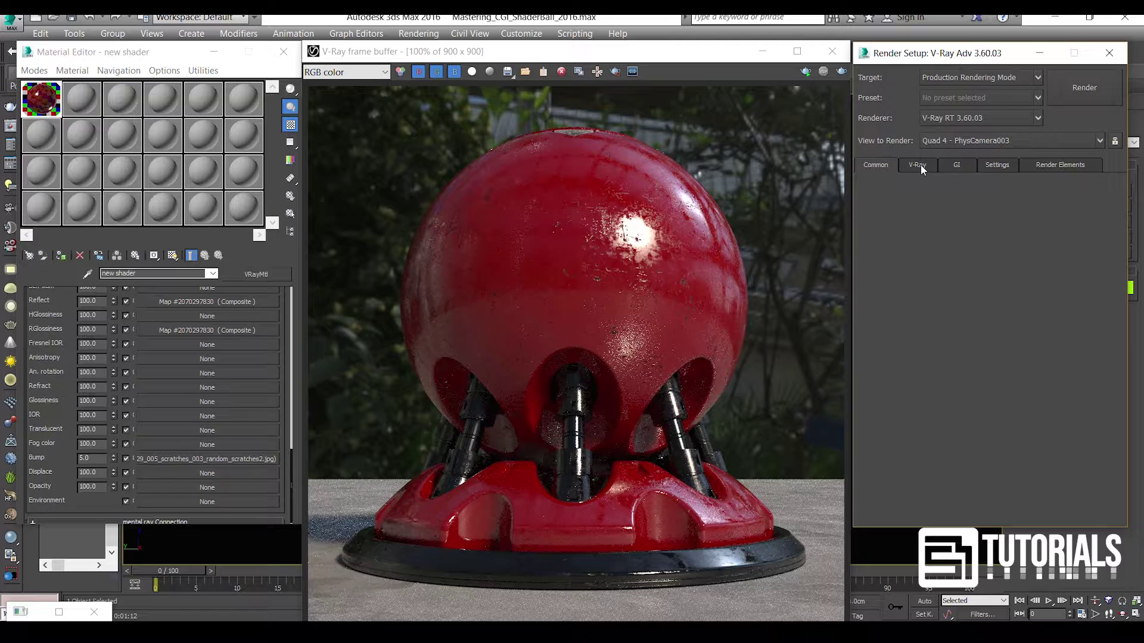
click(921, 164)
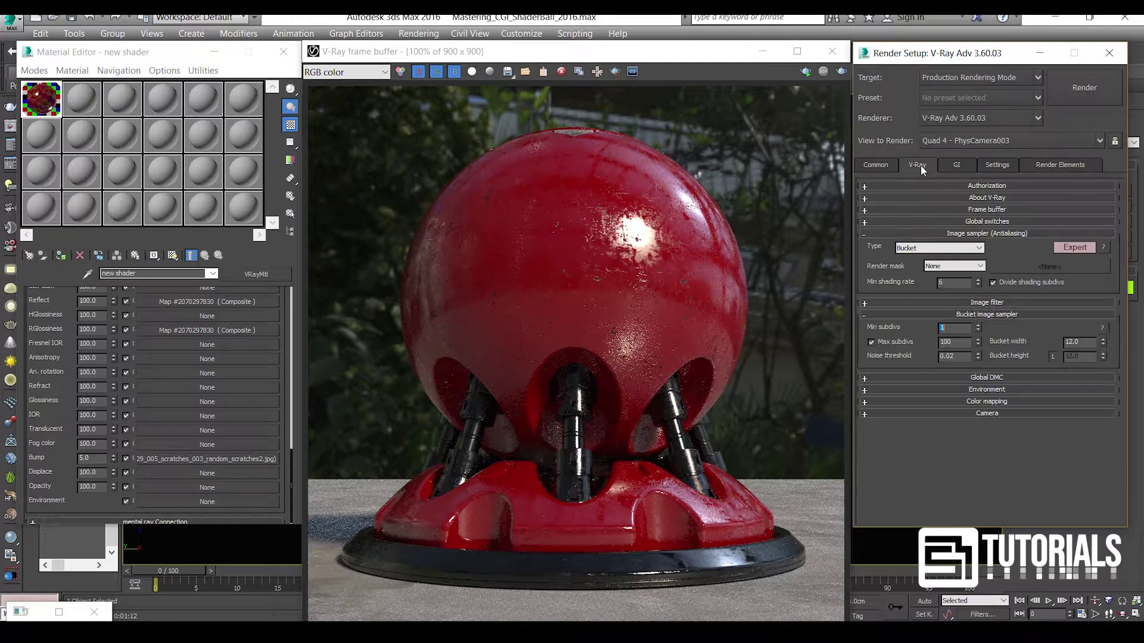
Step: Set the image sampler's render mask to Selected and render the shader ball again
click(955, 269)
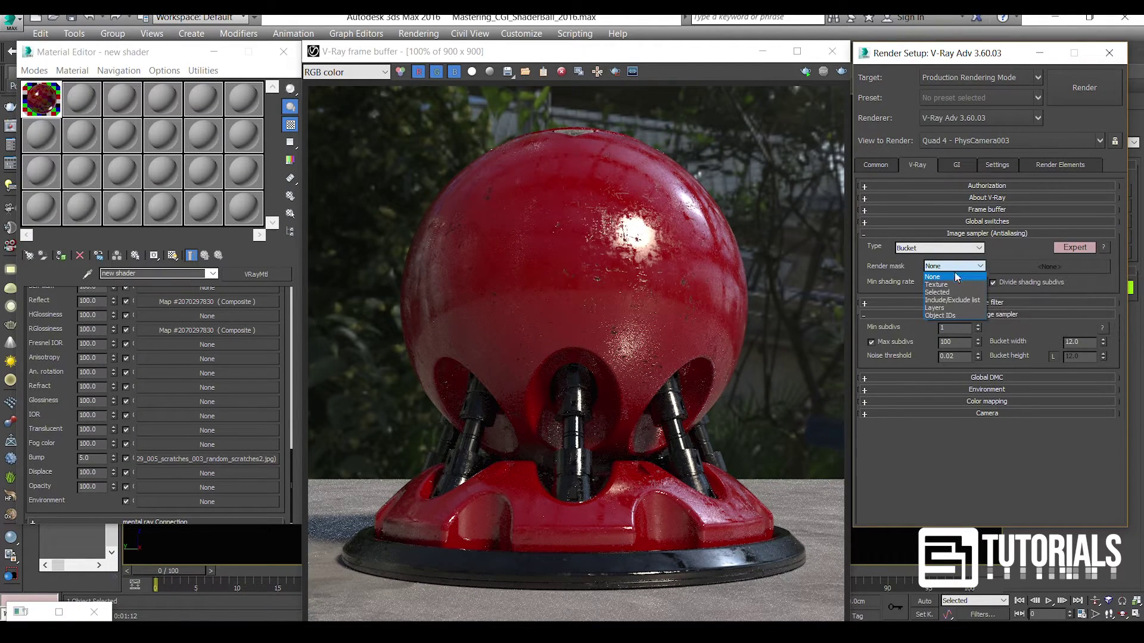
click(953, 292)
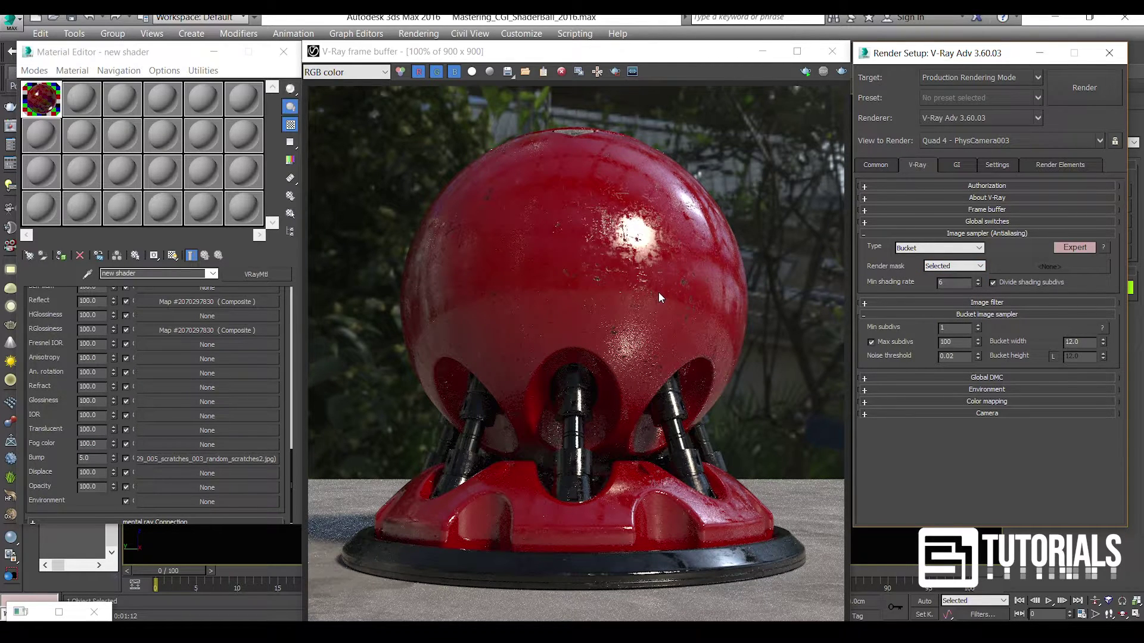
click(875, 169)
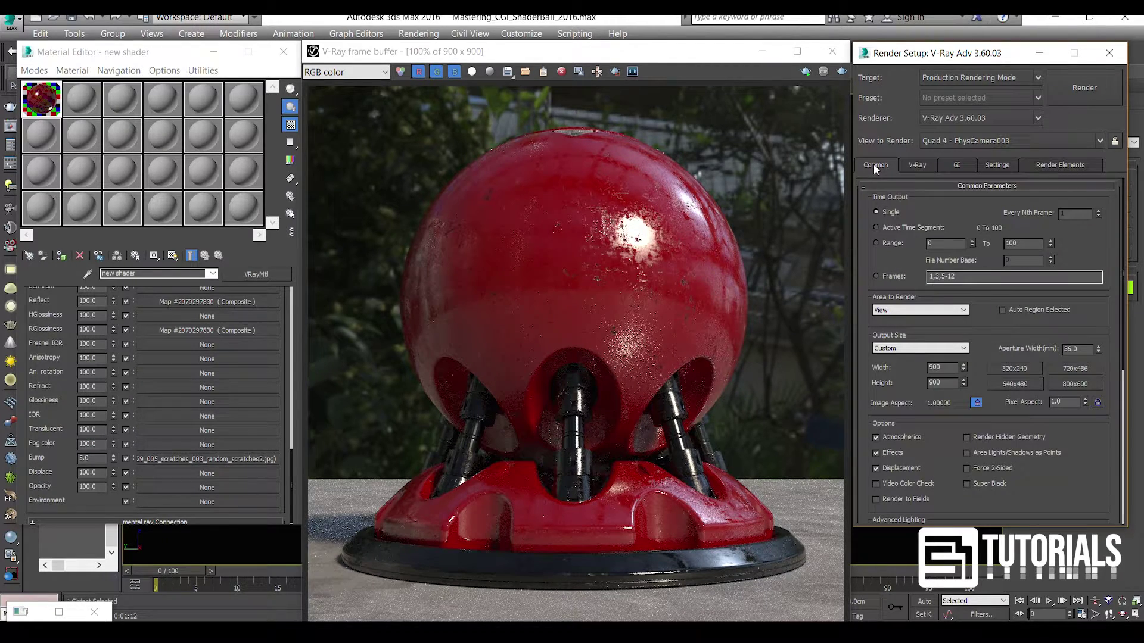
click(924, 167)
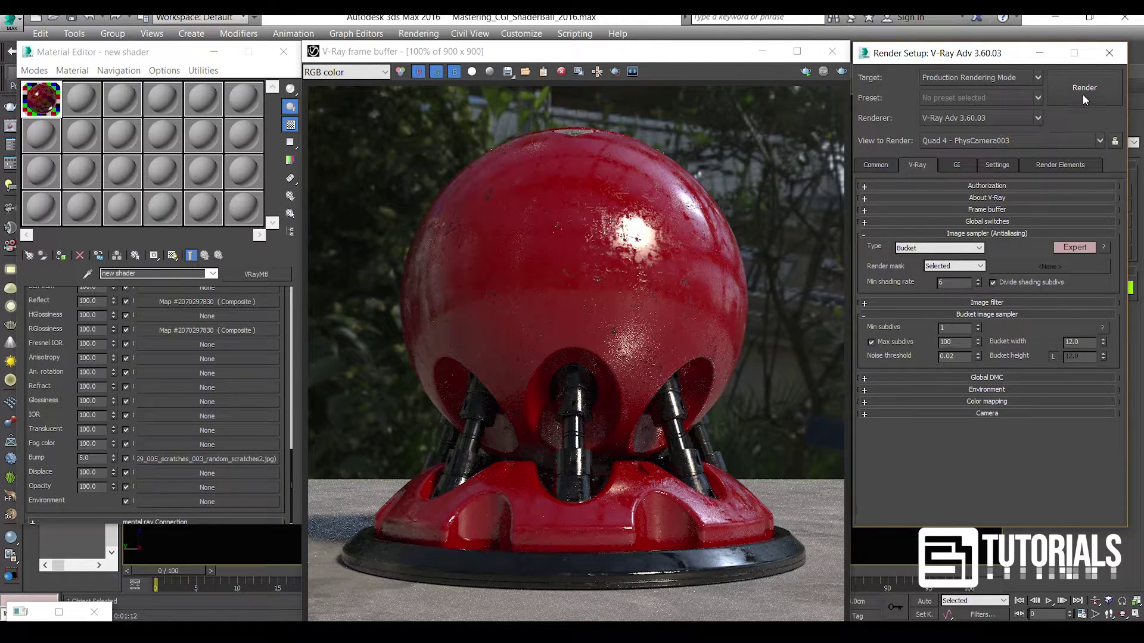
click(842, 72)
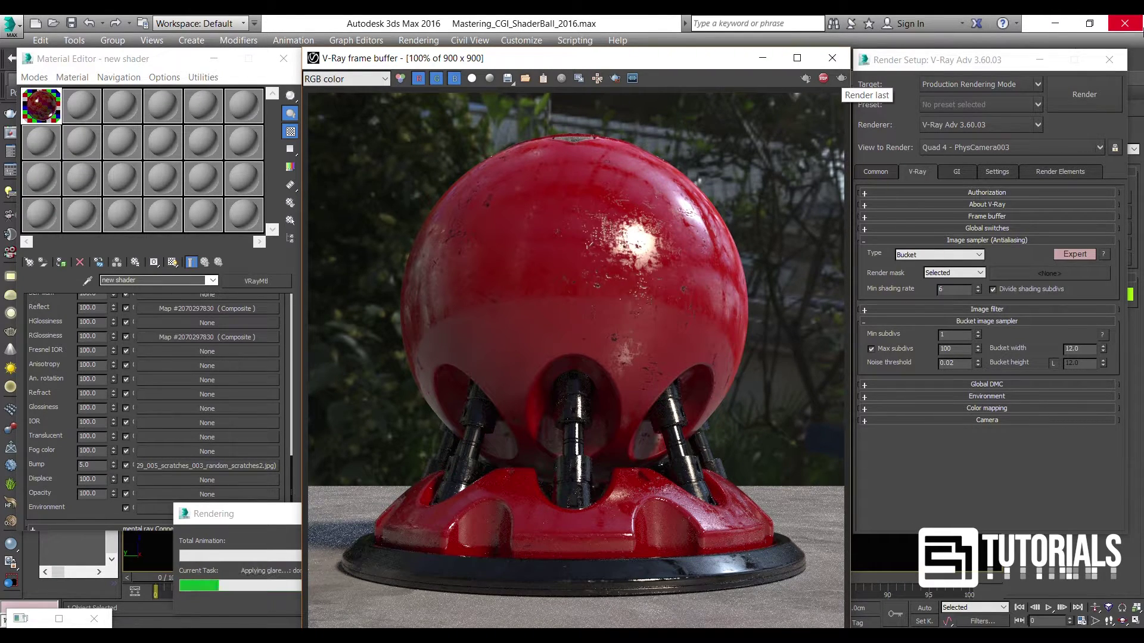
Step: Examine the production render at 400%, from the sphere's bright highlights to its scratched edge and lower supports
click(679, 220)
scroll(680, 210, up, 2)
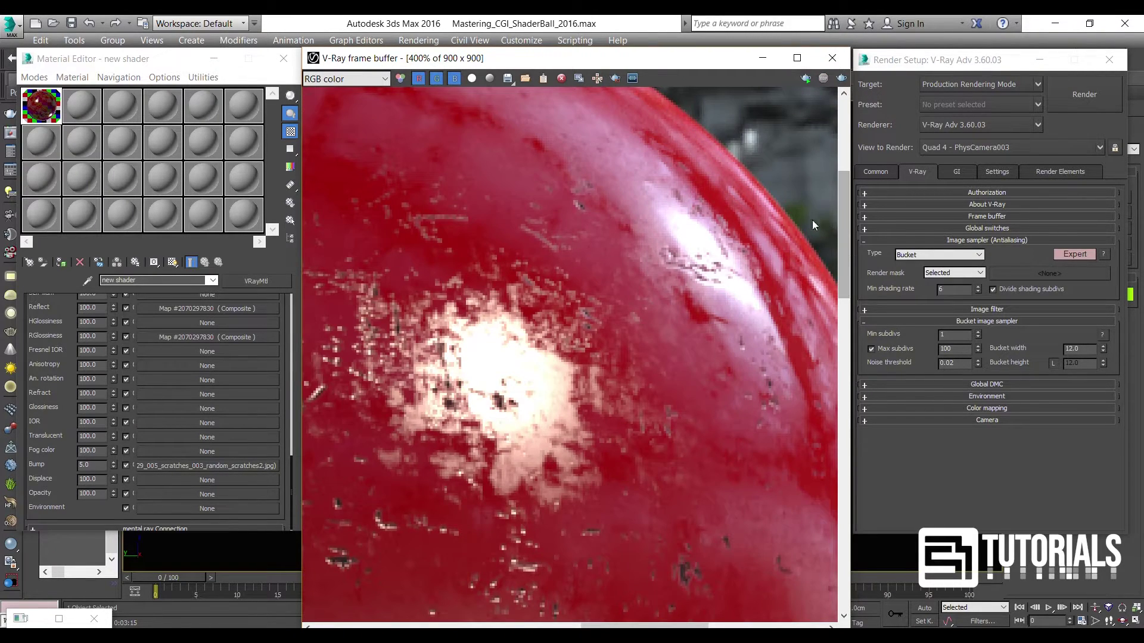
drag(843, 216, 845, 173)
drag(622, 627, 454, 620)
drag(841, 199, 842, 269)
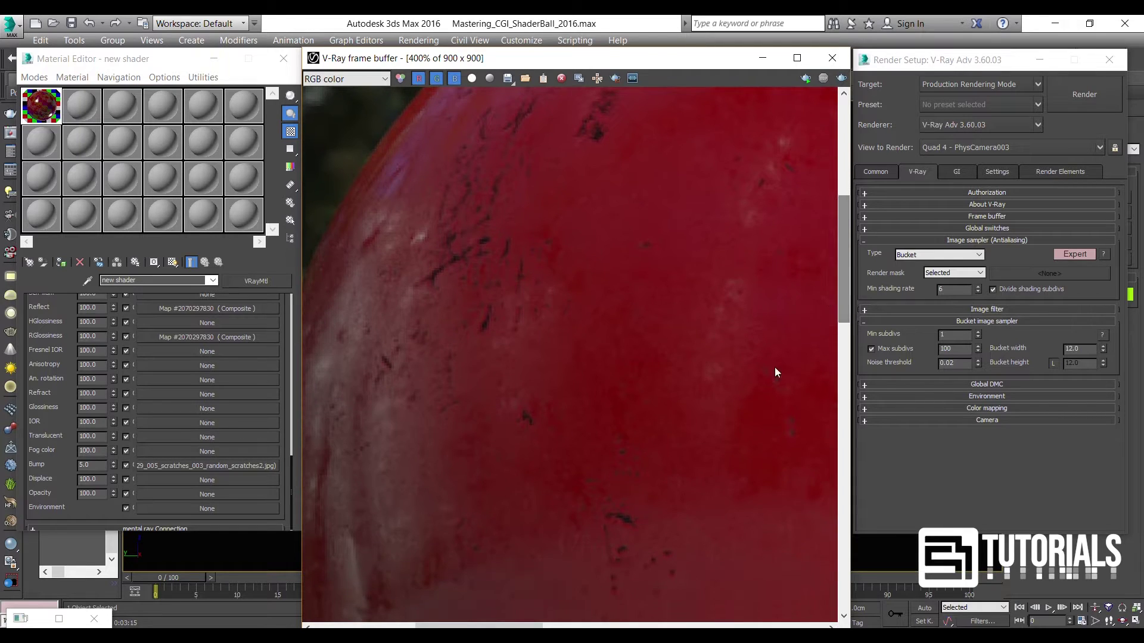
drag(534, 625, 516, 615)
drag(839, 284, 856, 435)
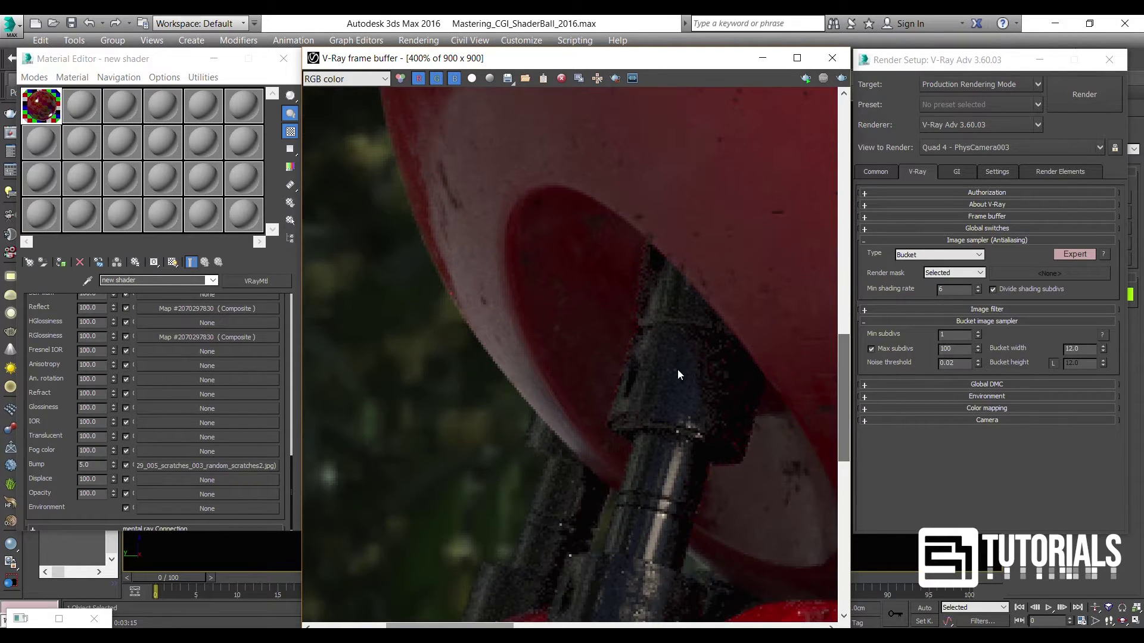
scroll(672, 370, down, 2)
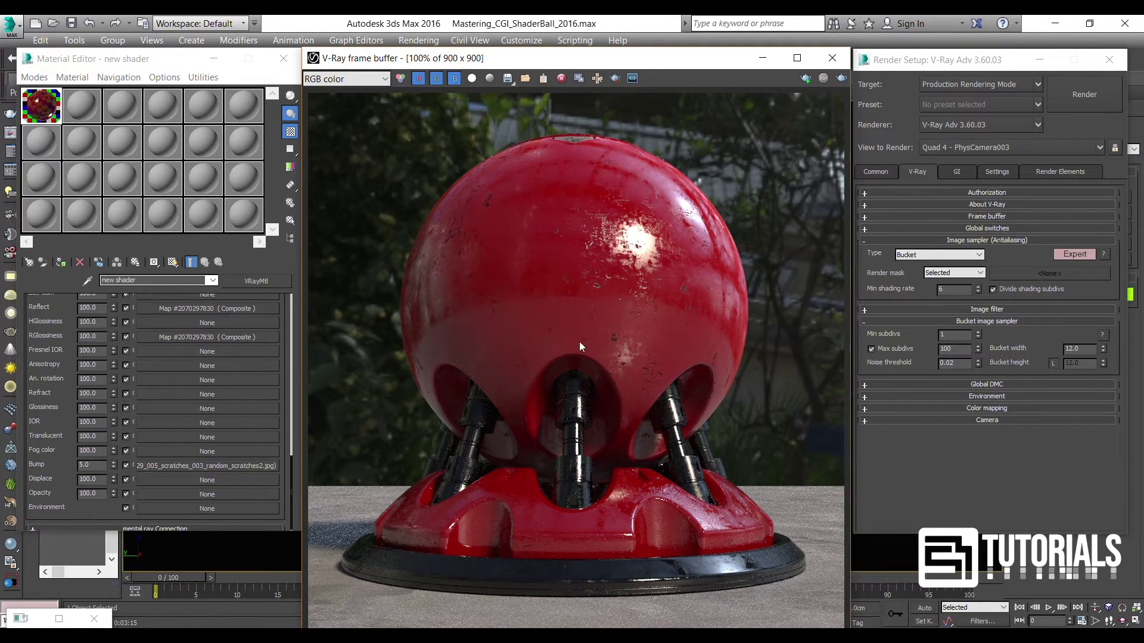
Step: Inspect the scratches, dirt and reflections across the middle of the red sphere at 200% and 400%
scroll(562, 315, up, 1)
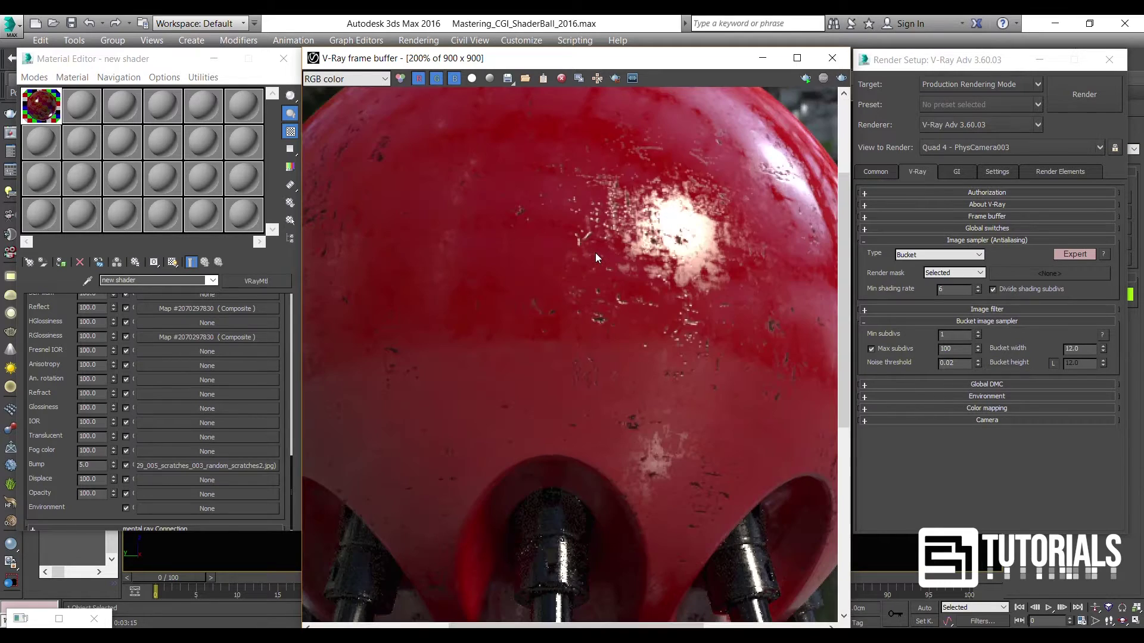
scroll(682, 444, up, 1)
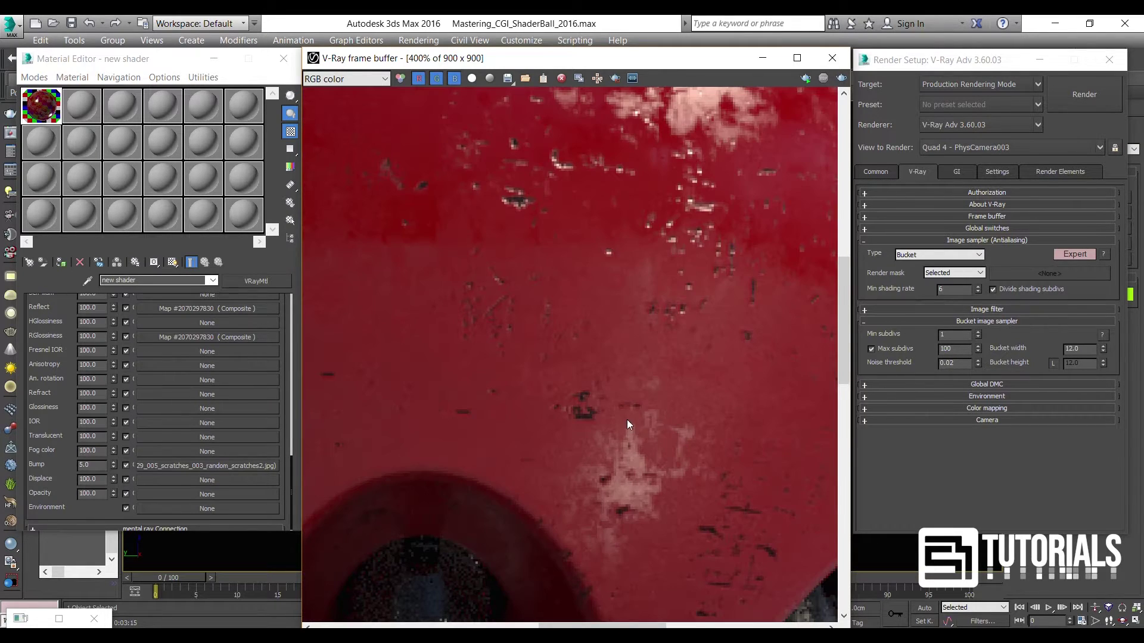
scroll(563, 389, down, 1)
scroll(593, 430, down, 1)
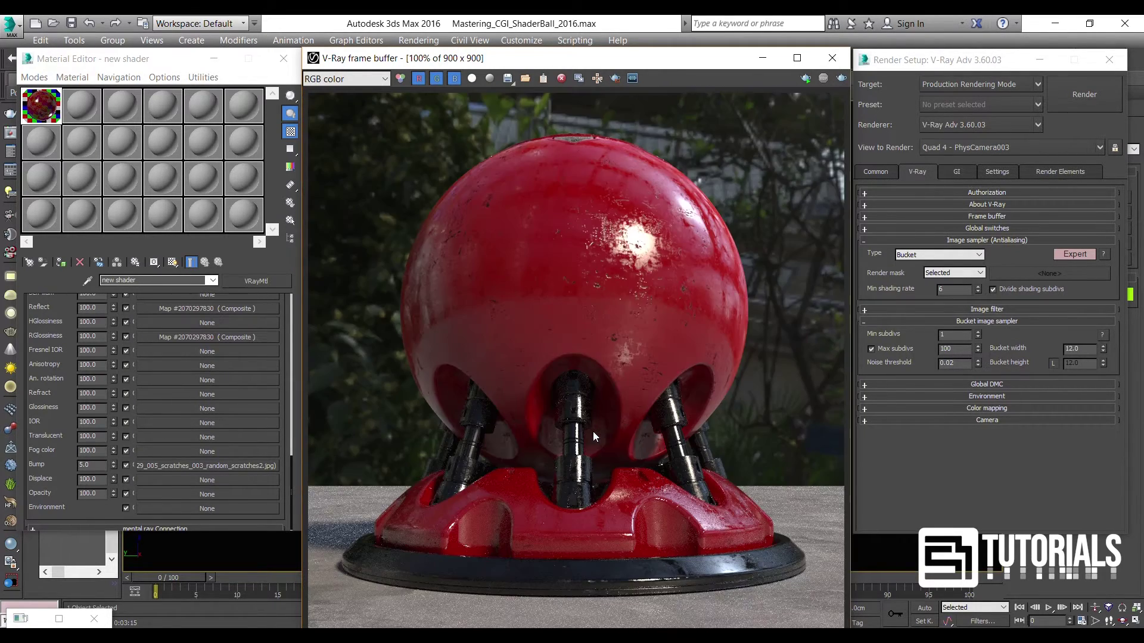
scroll(592, 432, up, 1)
scroll(573, 396, up, 1)
scroll(574, 395, down, 1)
scroll(573, 395, down, 1)
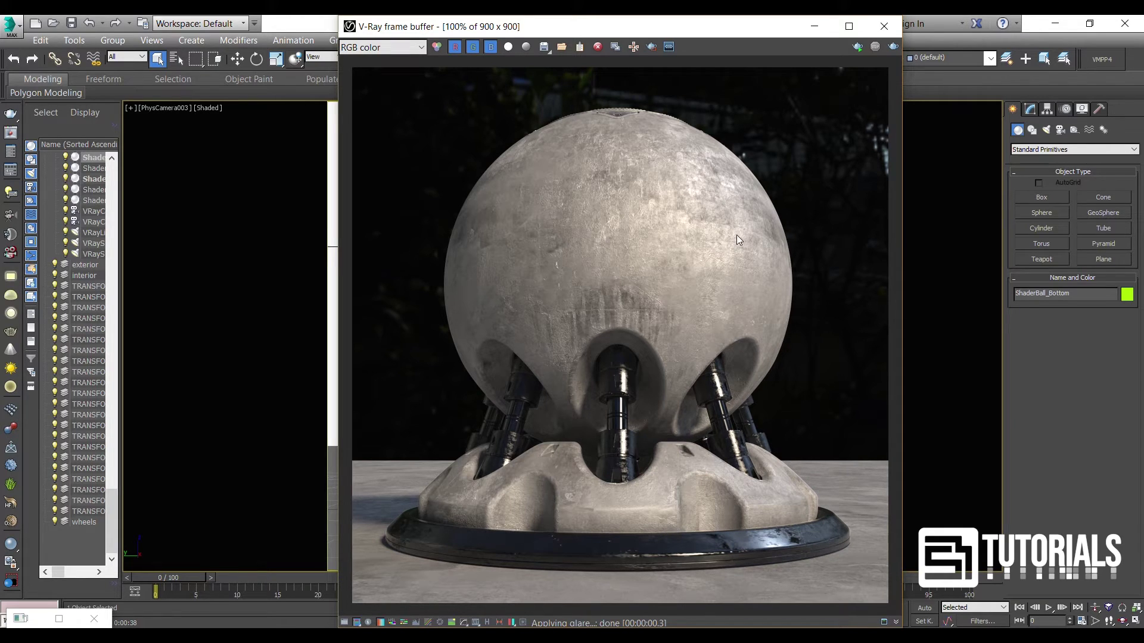
Step: Examine the concrete shader ball render at up to 400%, checking the surface relief, stains and highlights on sphere and base
scroll(737, 235, up, 1)
scroll(559, 319, down, 1)
scroll(544, 337, up, 2)
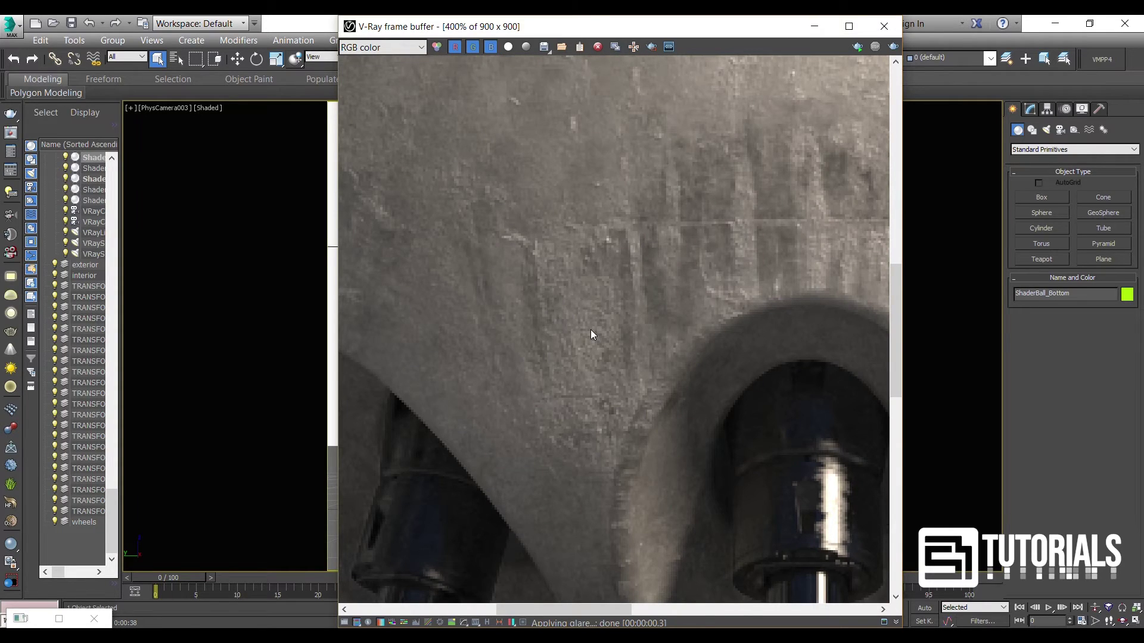
scroll(591, 330, down, 2)
scroll(560, 495, up, 1)
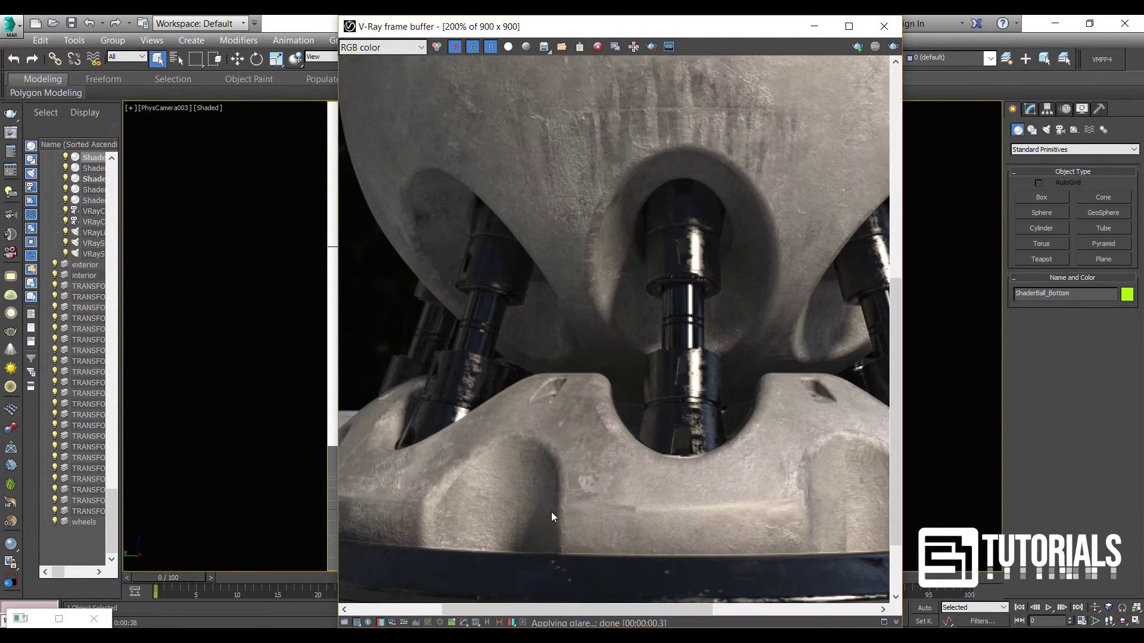
scroll(552, 516, up, 1)
scroll(560, 441, down, 2)
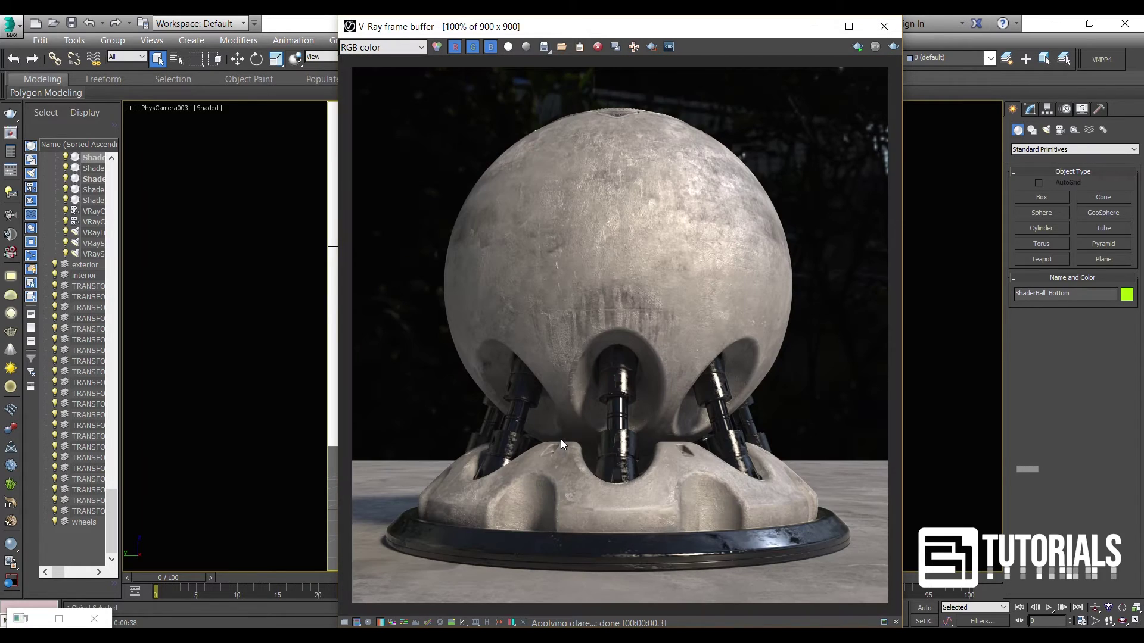
scroll(718, 504, up, 1)
scroll(717, 504, up, 1)
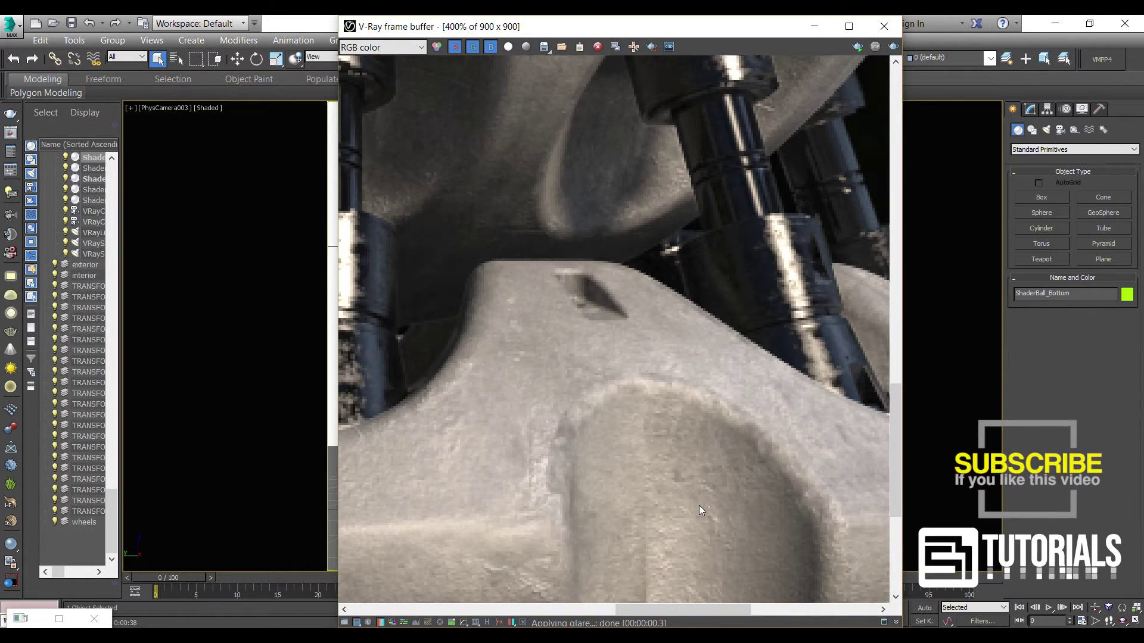
scroll(696, 506, down, 2)
scroll(719, 188, up, 1)
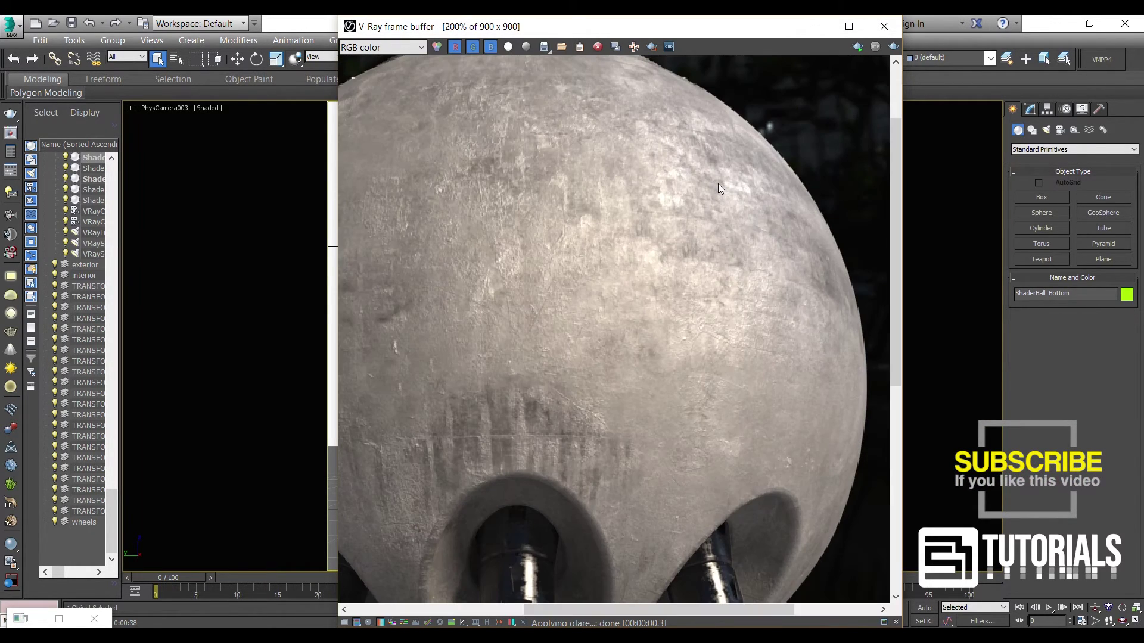
scroll(498, 219, up, 1)
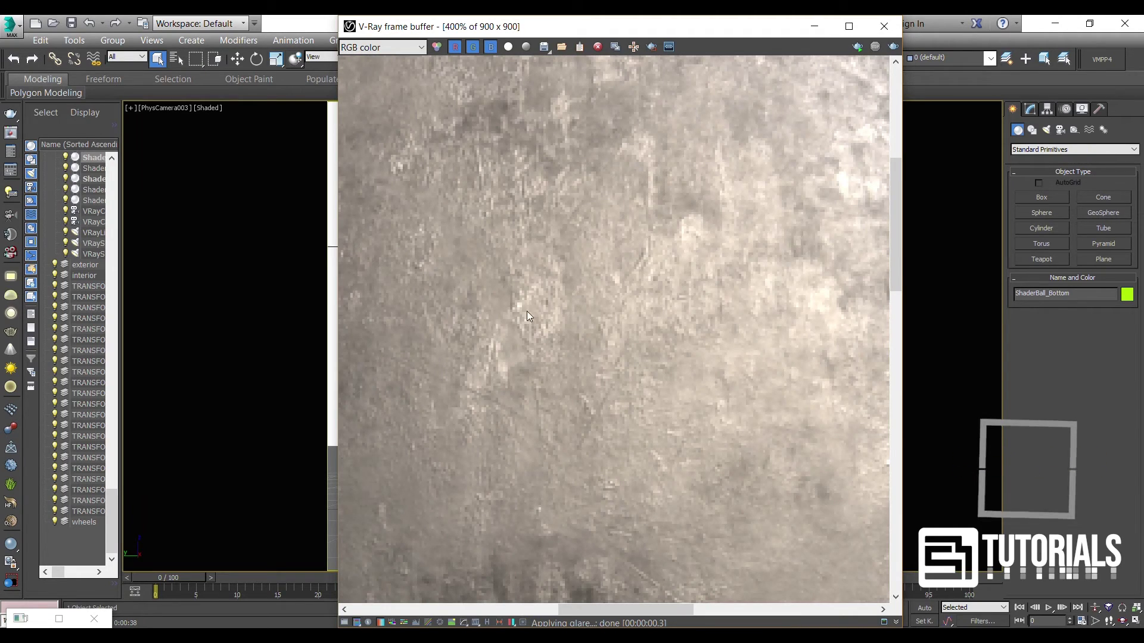